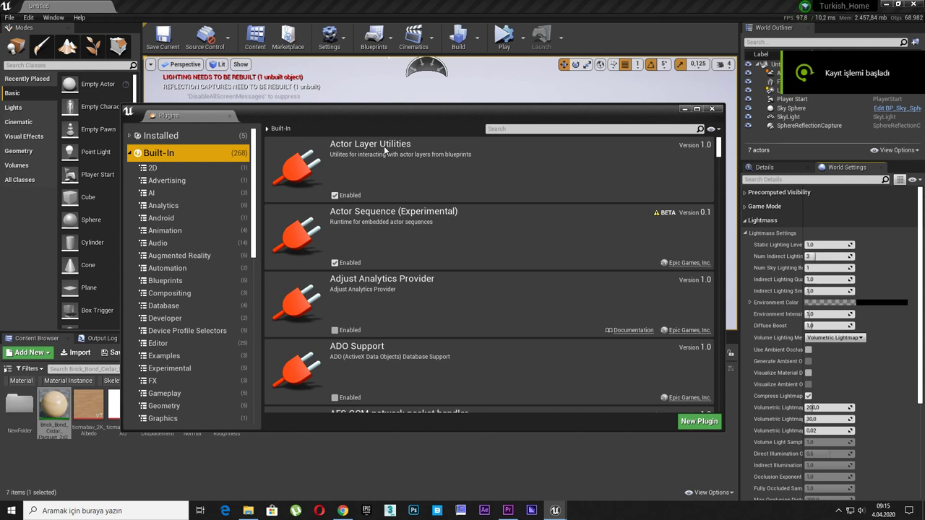
Search the plugins for 'sun', leave Sun Position Calculator enabled, and close the Plugins window
click(331, 42)
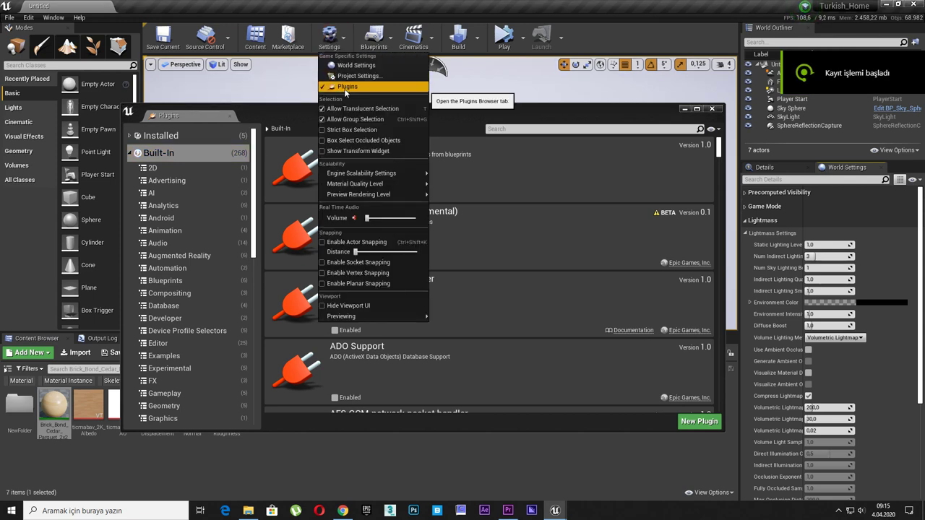
click(506, 129)
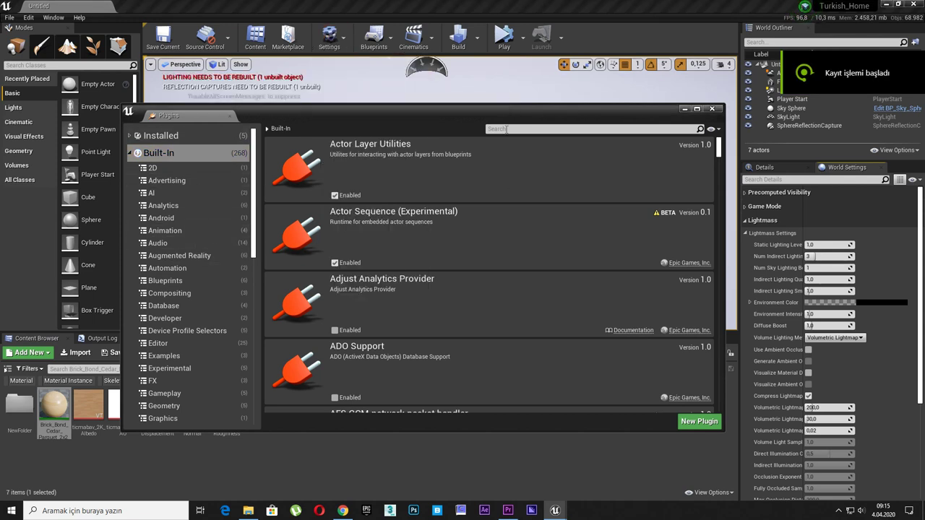
text(sky)
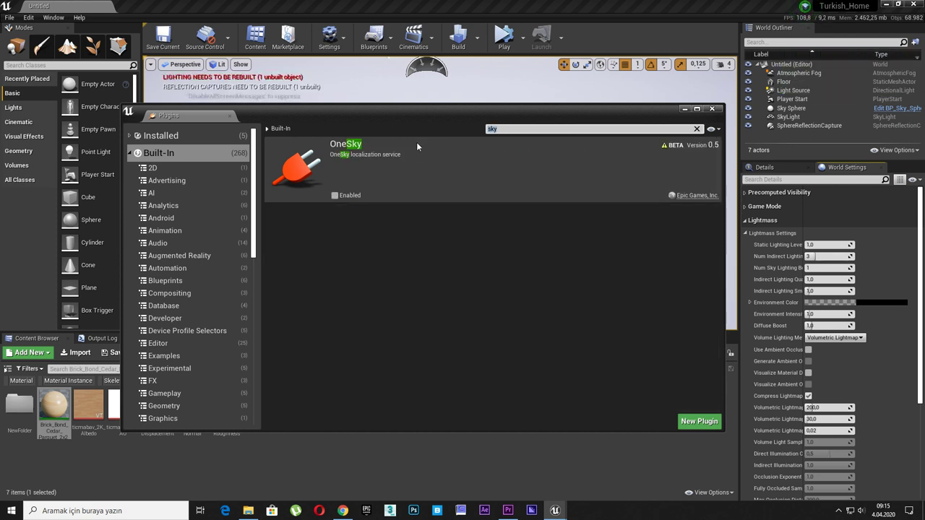
key(BackSpace)
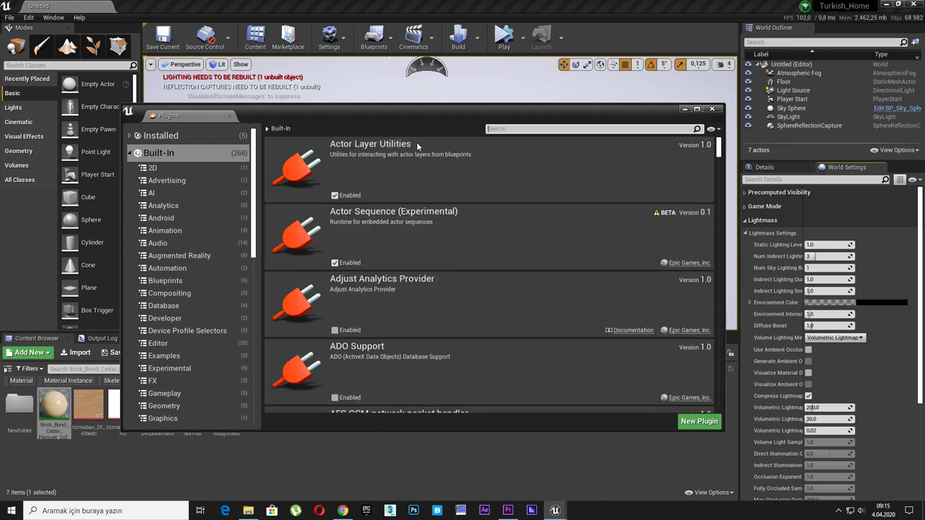
text(sun)
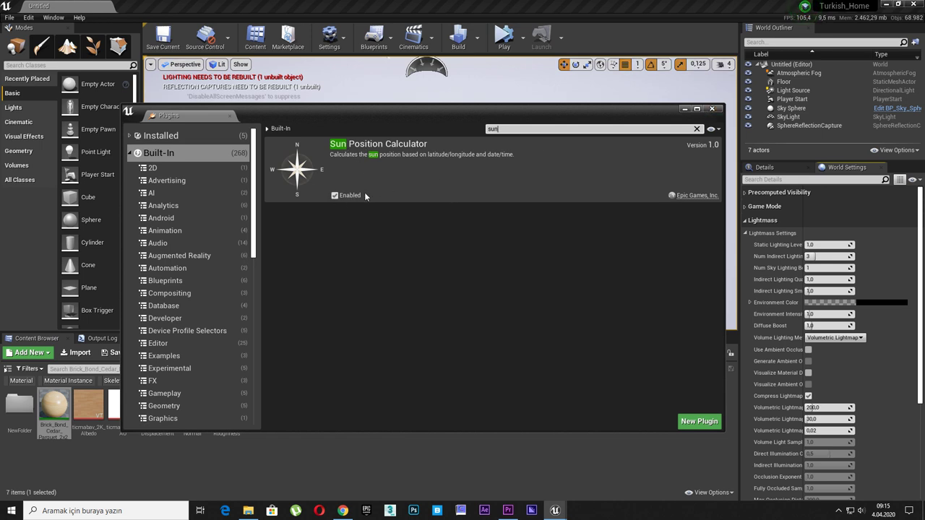
click(335, 195)
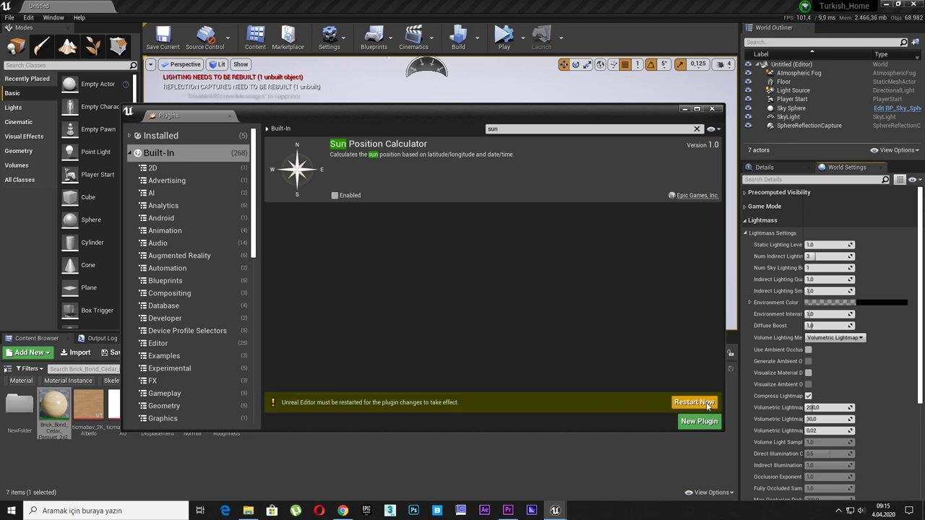
click(334, 195)
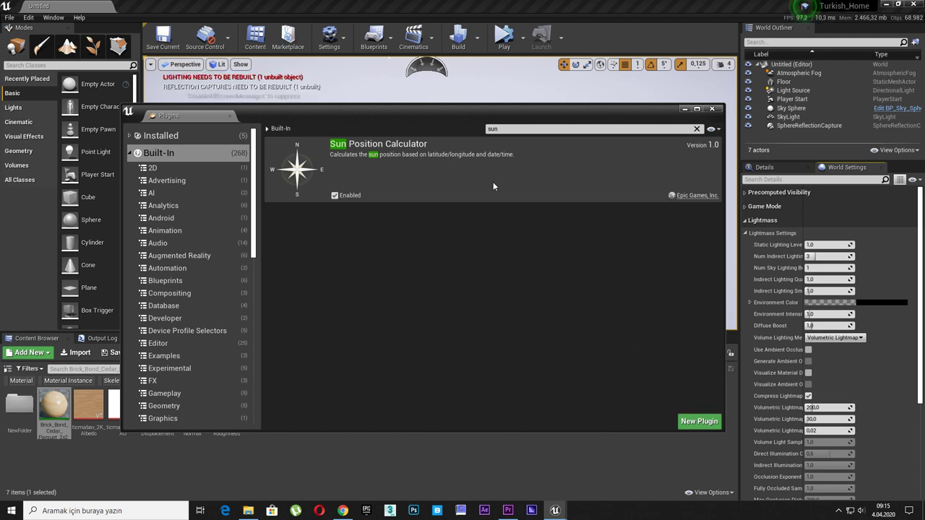
click(713, 110)
Delete Sky Sphere, SkyLight and Atmospheric Fog from the level in the World Outliner
right_drag(547, 145, 521, 181)
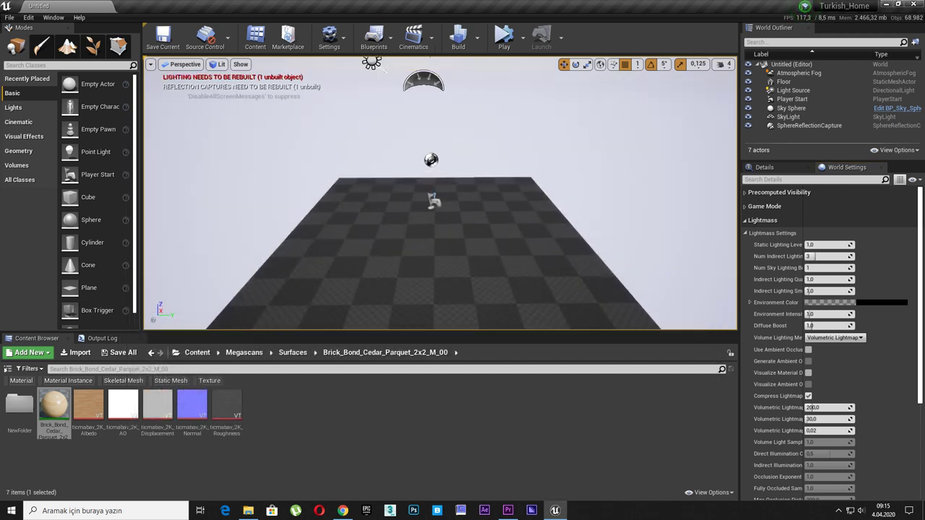
click(535, 178)
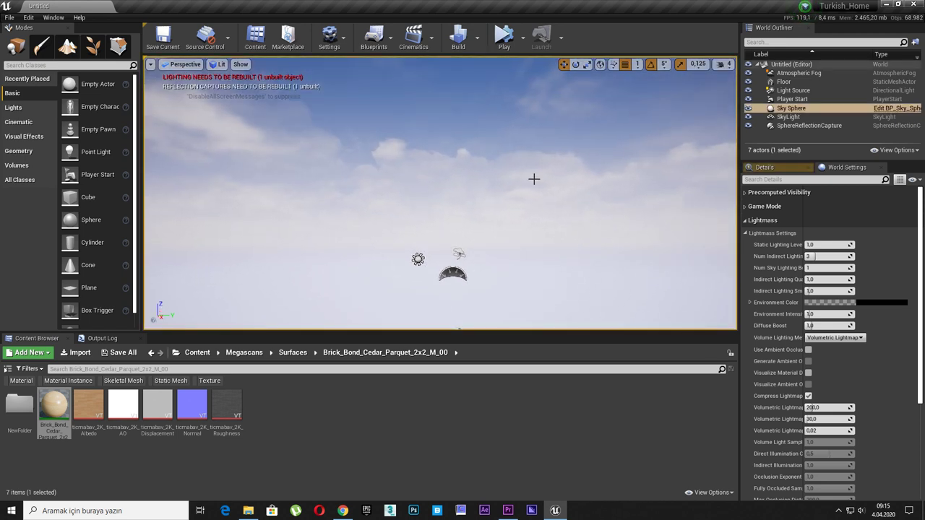
key(Delete)
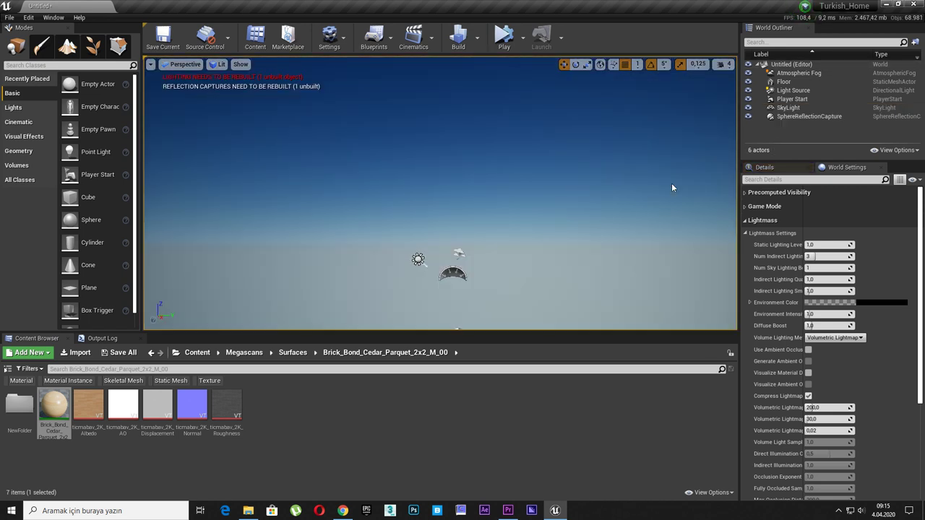
click(795, 91)
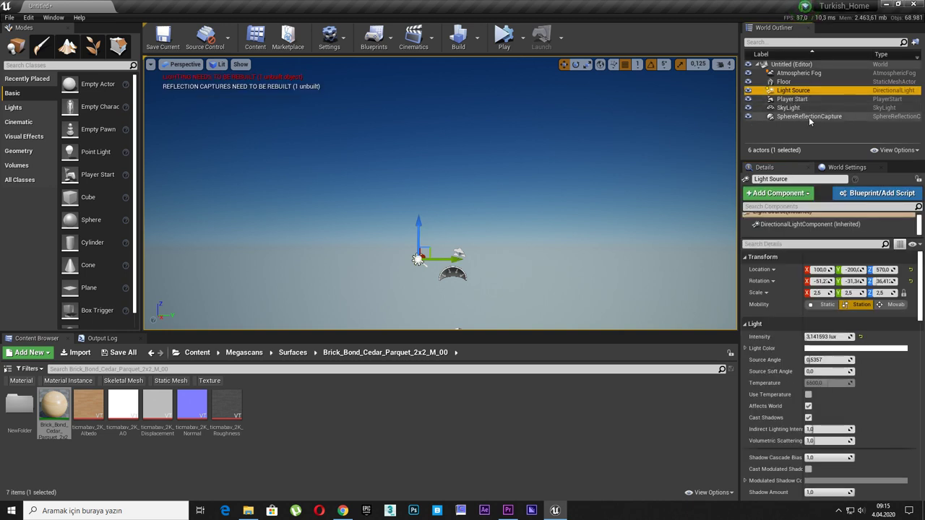
click(798, 109)
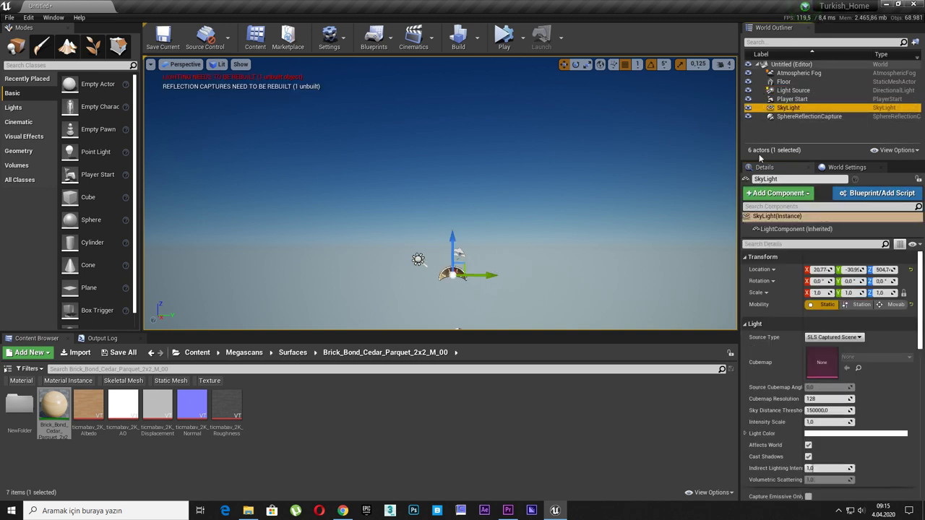
key(Delete)
click(795, 73)
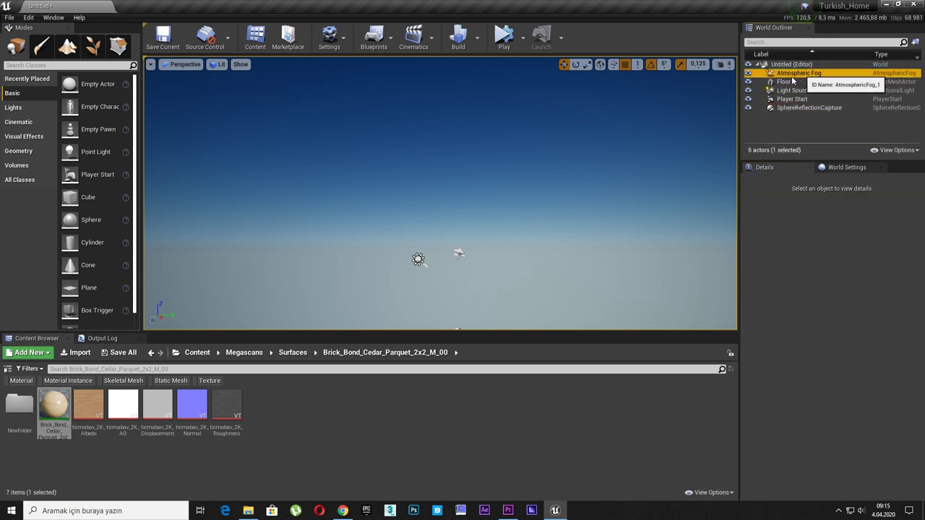
key(Delete)
click(195, 353)
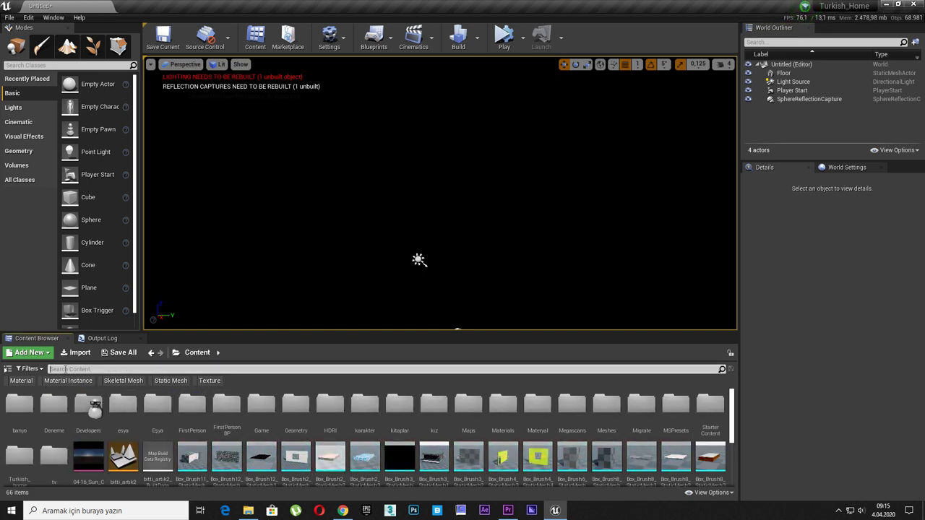
Filter the Content Browser by 'sun' and open the SunPosition Content folder in the folder tree
text(ky)
text(sun)
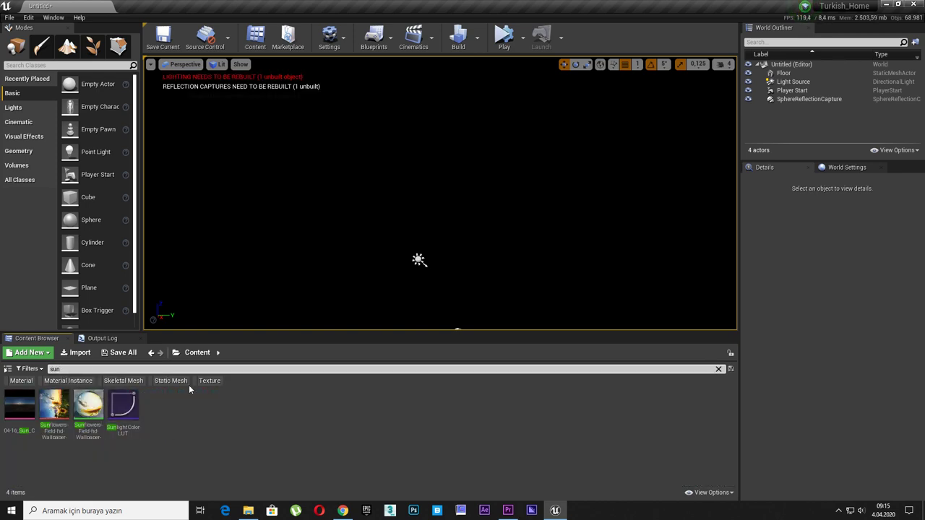
click(7, 369)
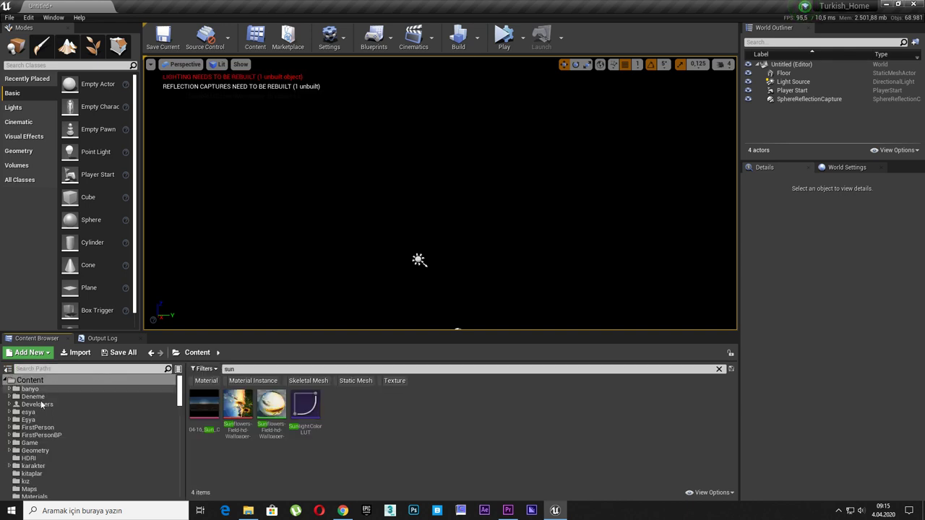
scroll(81, 412, down, 5)
scroll(80, 433, down, 5)
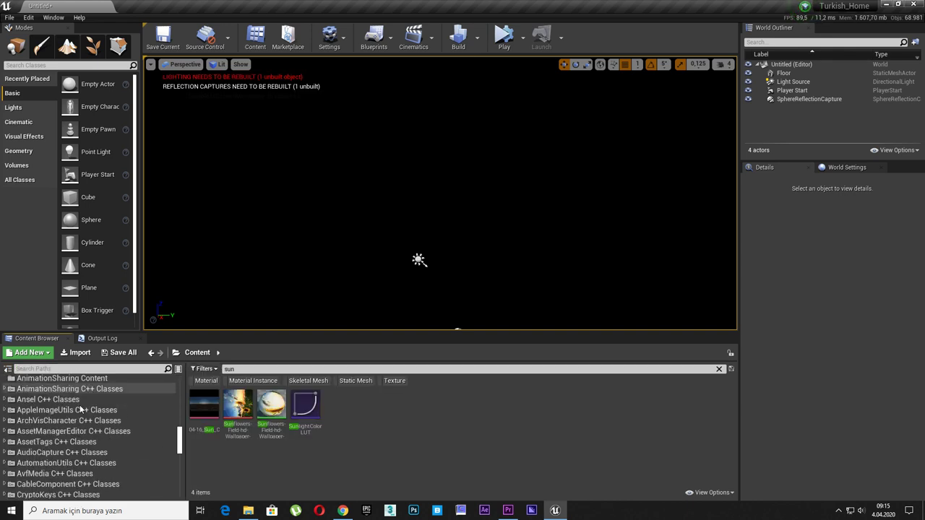
scroll(73, 456, down, 3)
scroll(69, 463, down, 5)
scroll(65, 459, down, 5)
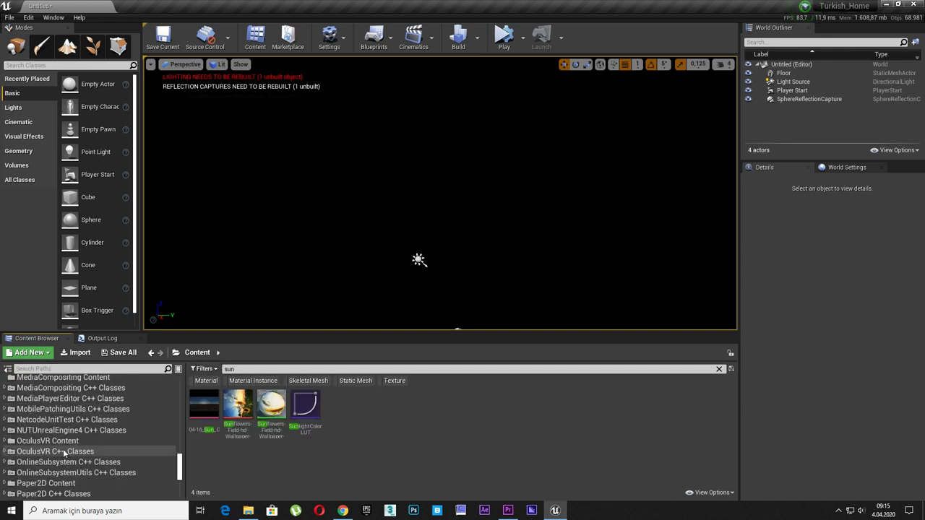
scroll(58, 452, down, 3)
scroll(49, 446, down, 5)
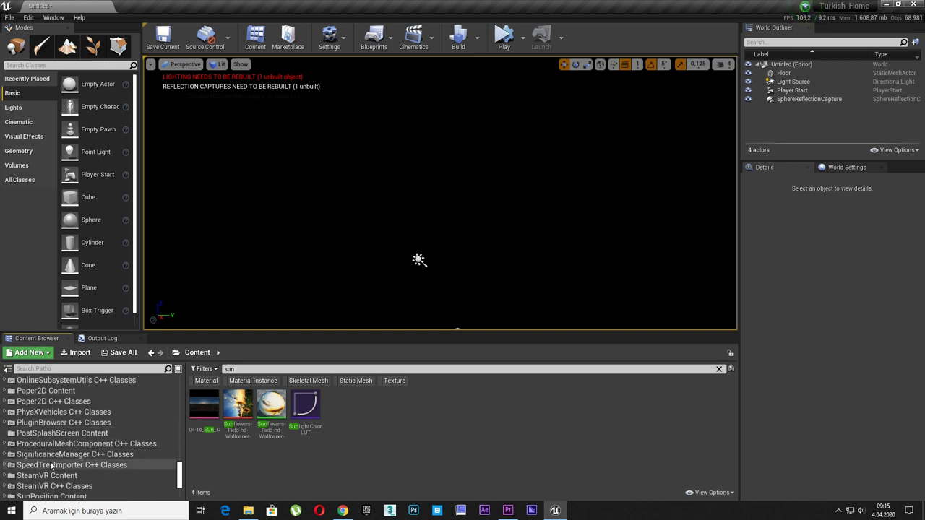
scroll(48, 452, down, 3)
click(48, 461)
click(56, 451)
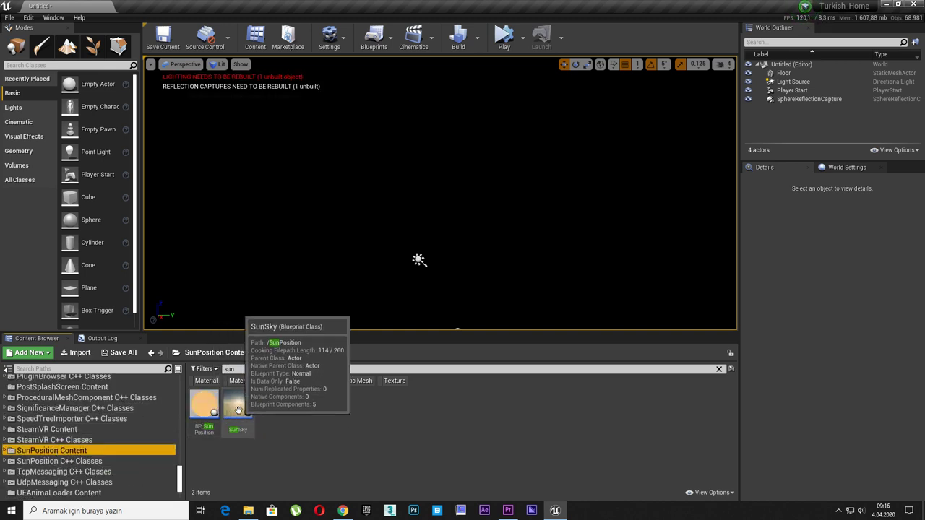
Drag SunSky into the viewport, then add and delete a trial BP_SunPosition actor
mouse_move(239, 407)
mouse_down()
mouse_move(275, 403)
mouse_move(305, 272)
mouse_up()
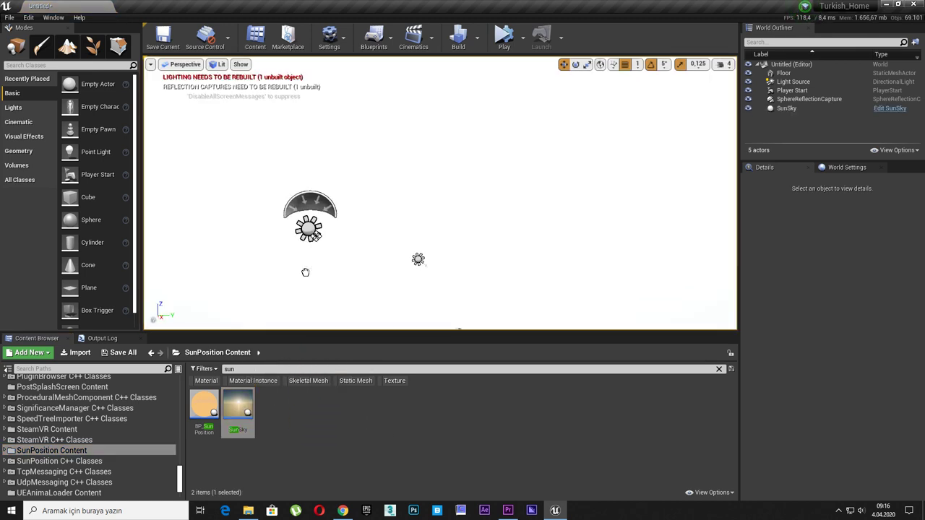
drag(204, 405, 423, 279)
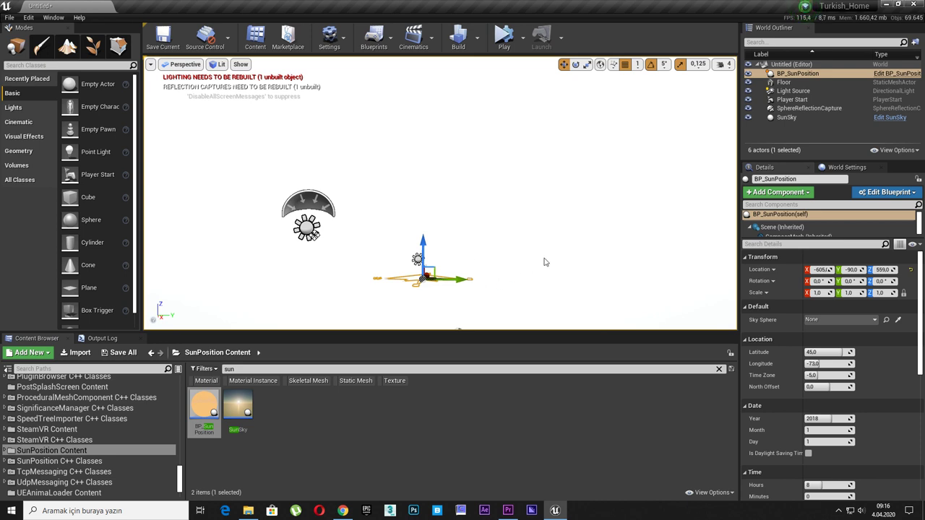
scroll(813, 223, down, 1)
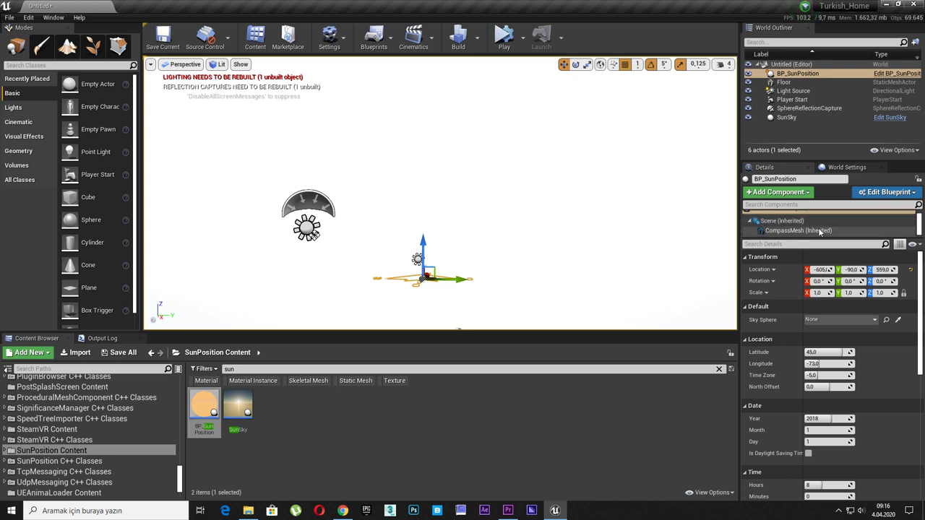
key(Delete)
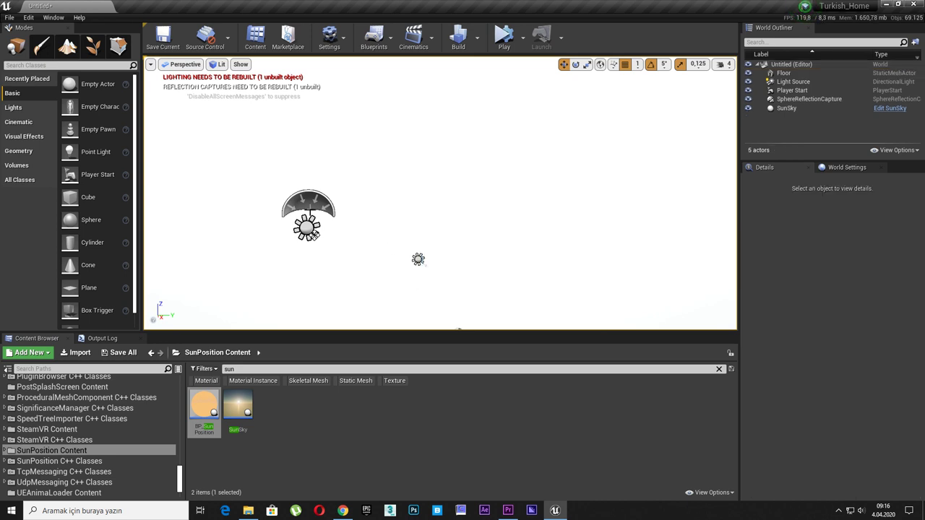
click(315, 235)
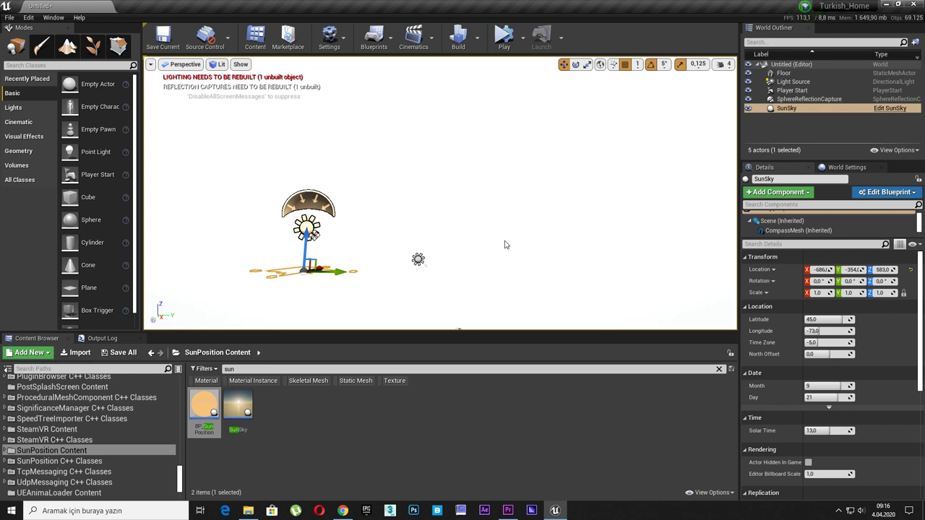
Delete the old Light Source directional light and reselect the SunSky actor
right_drag(505, 244, 484, 304)
click(442, 189)
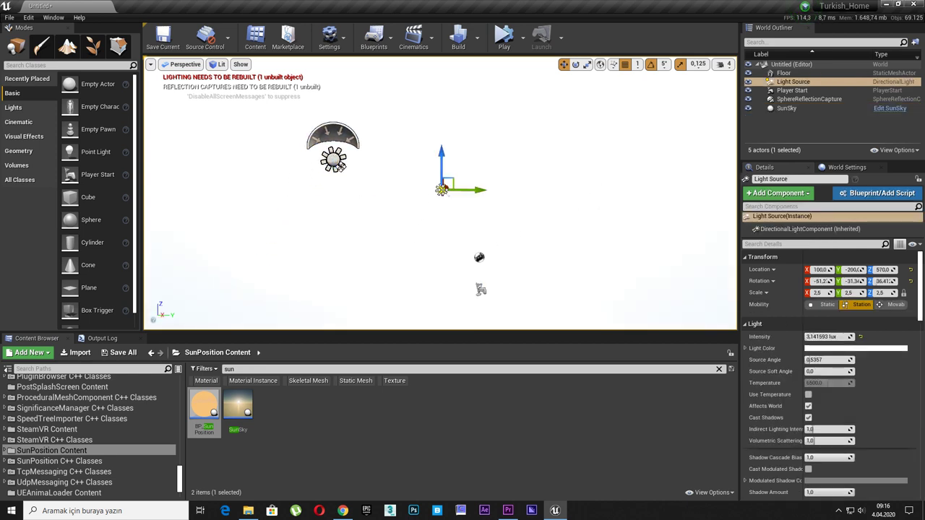
key(Delete)
click(337, 162)
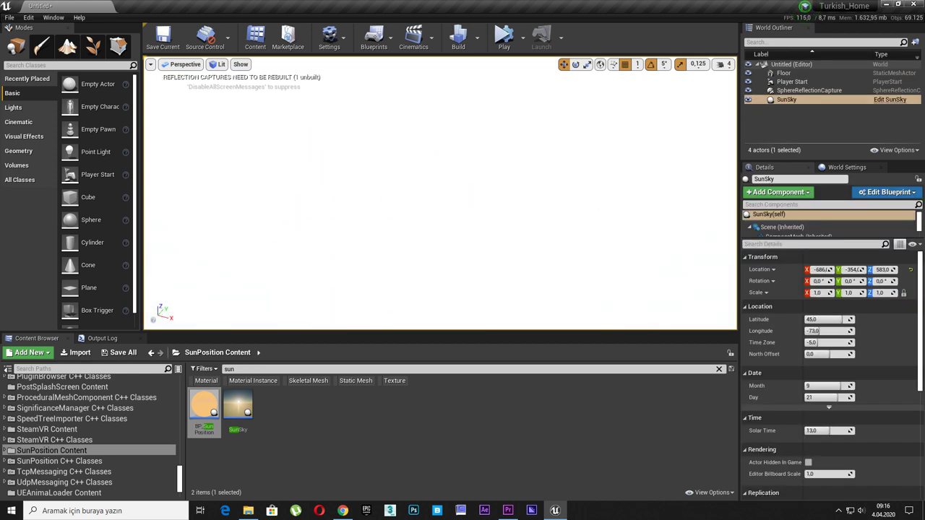
Lower the SunSky DirectionalLight intensity to 10 lux, then to 5 lux
right_drag(438, 188, 438, 188)
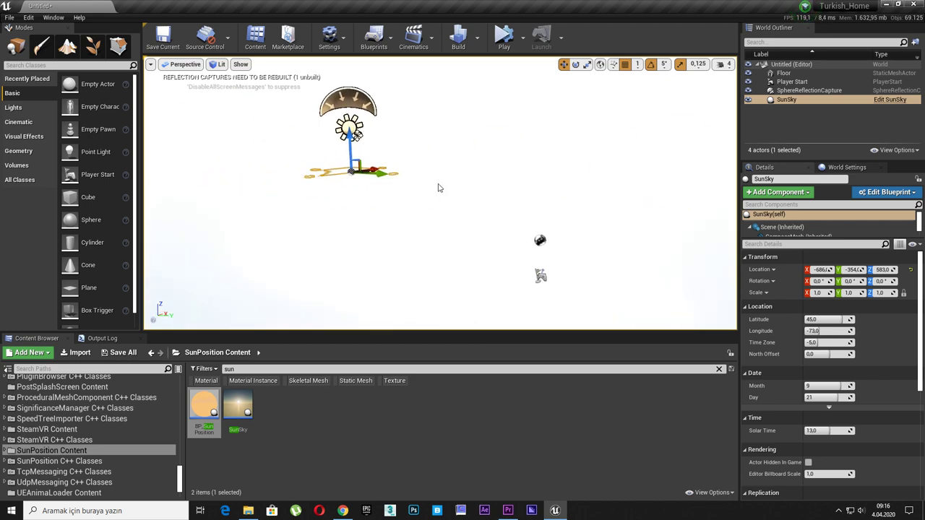
scroll(784, 228, down, 2)
click(795, 230)
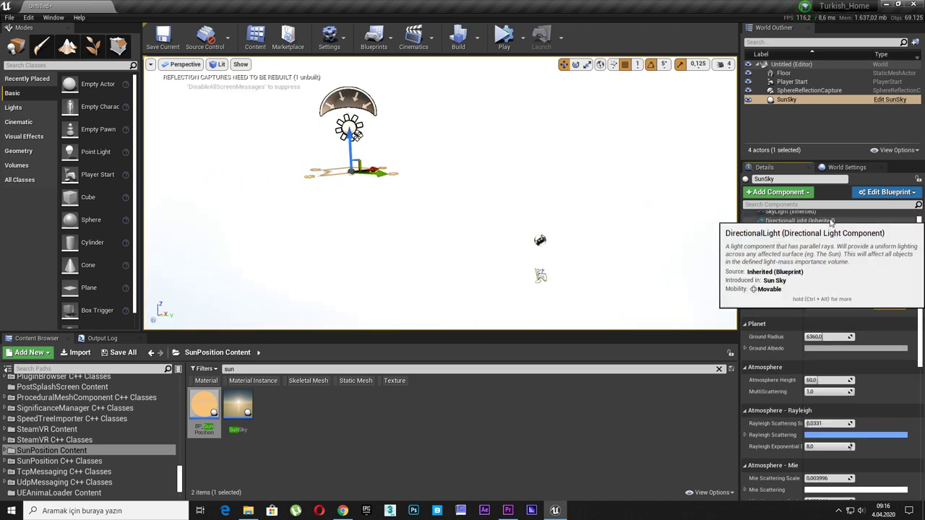
click(800, 221)
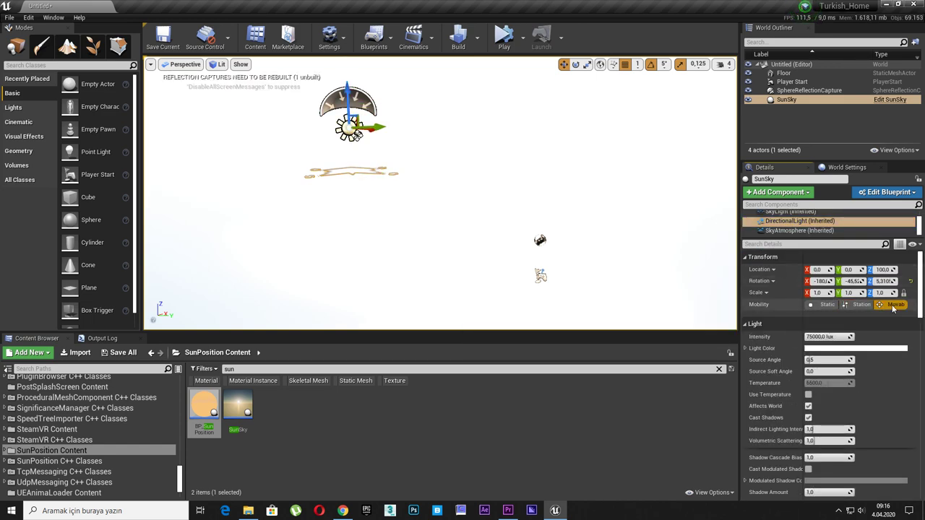
mouse_move(828, 337)
mouse_down()
mouse_move(809, 337)
mouse_move(843, 337)
mouse_up()
text(10)
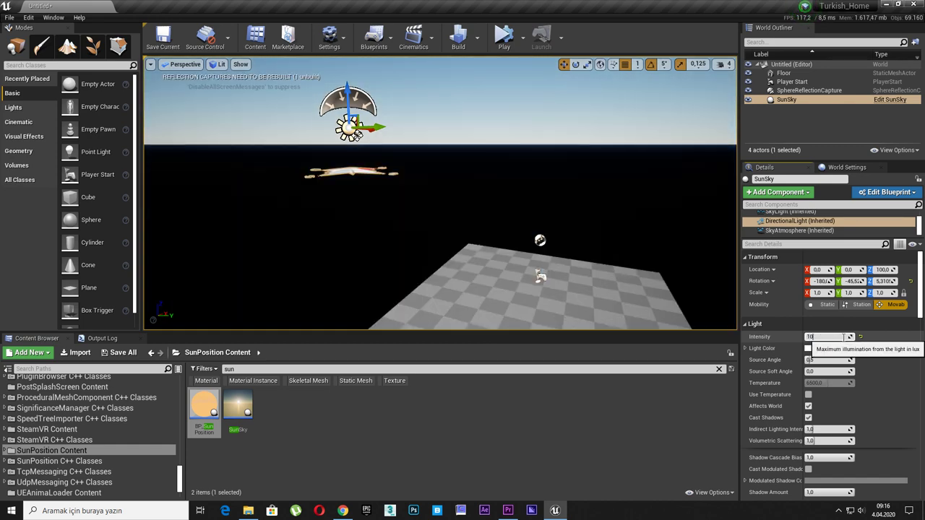
key(Return)
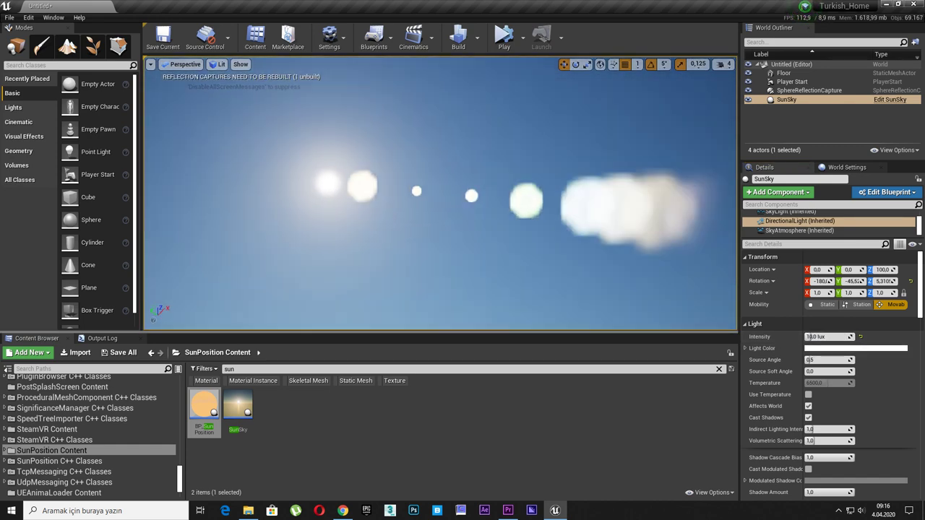
key(f)
right_drag(622, 275, 664, 314)
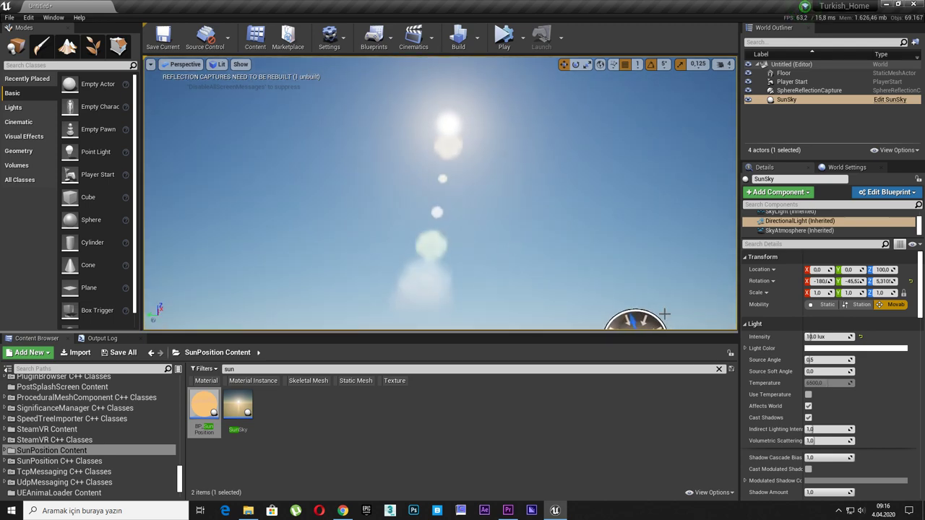
click(822, 337)
text(5)
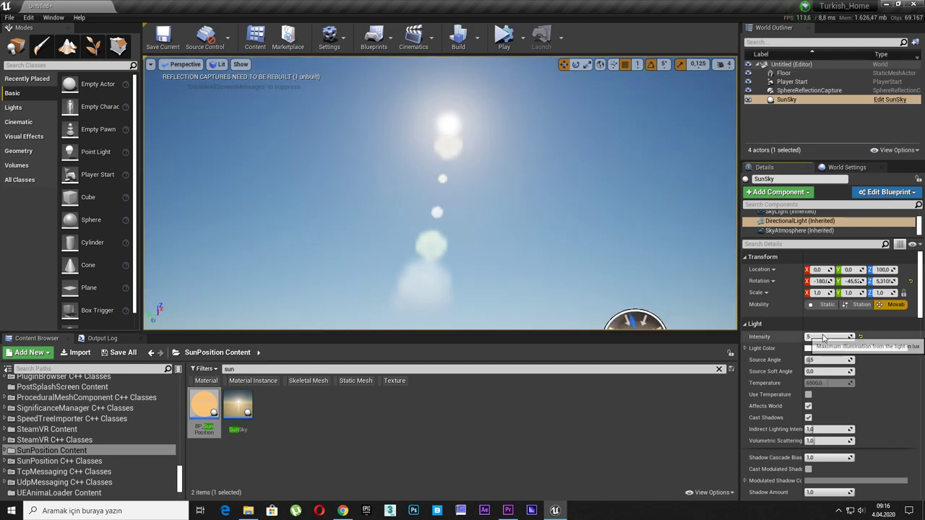
key(Return)
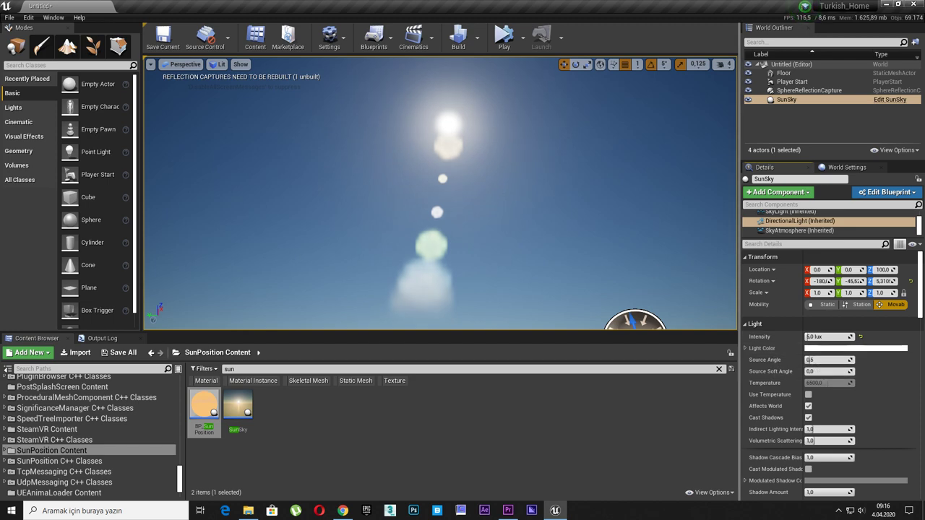
right_drag(663, 314, 663, 217)
Select the SunSky SkyLight component and run Build Reflection Captures
click(788, 213)
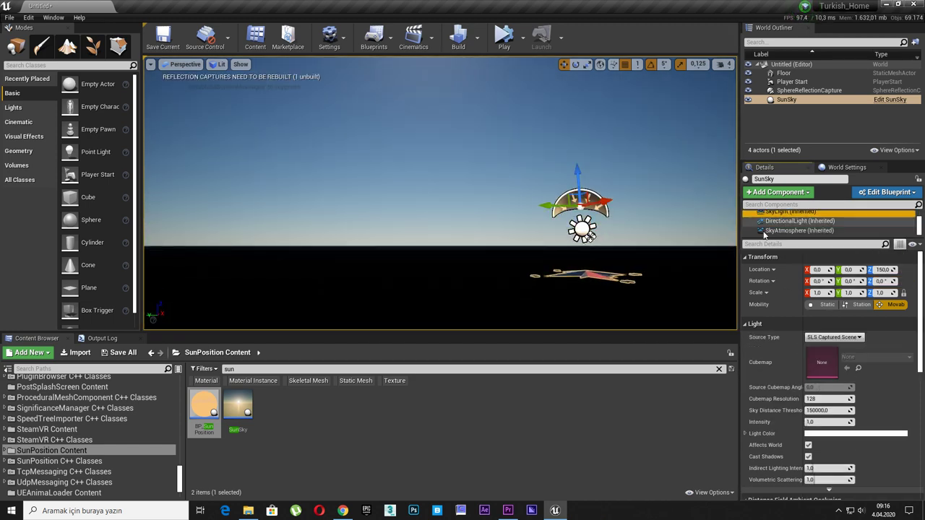
click(858, 305)
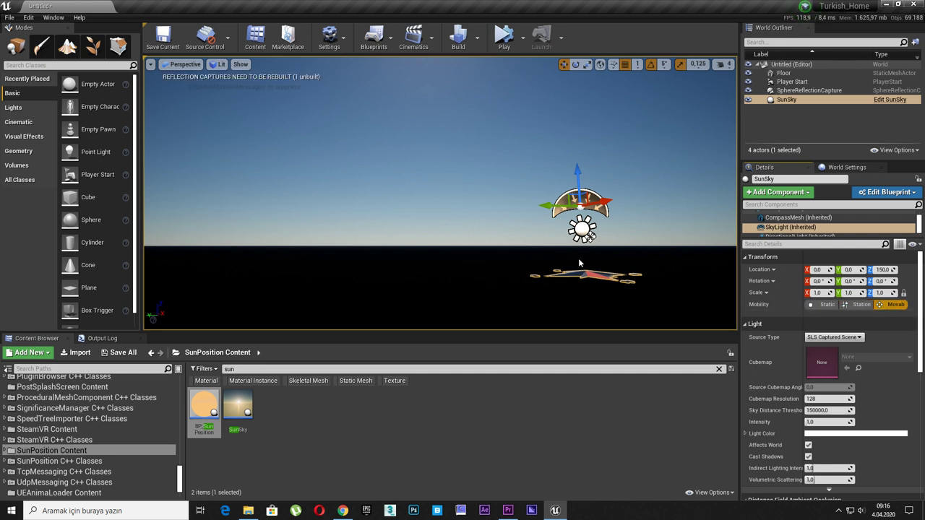
click(481, 42)
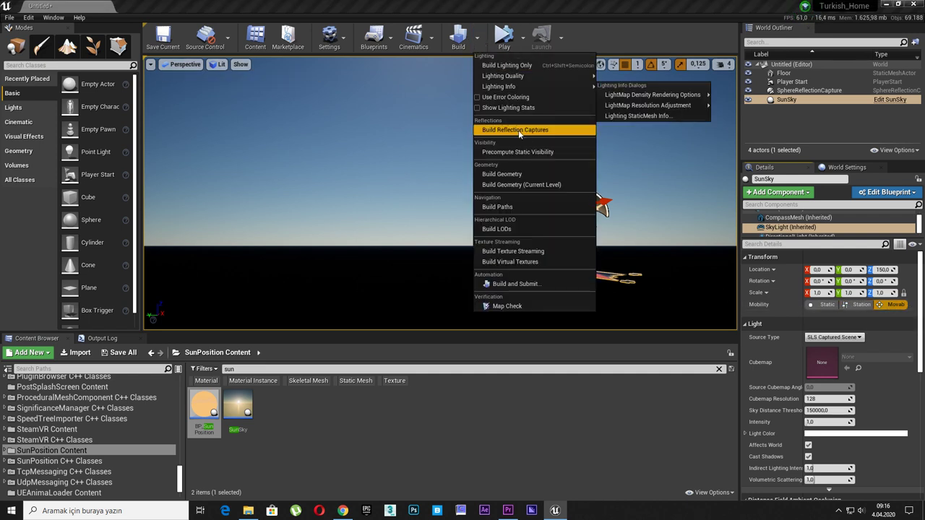
click(533, 131)
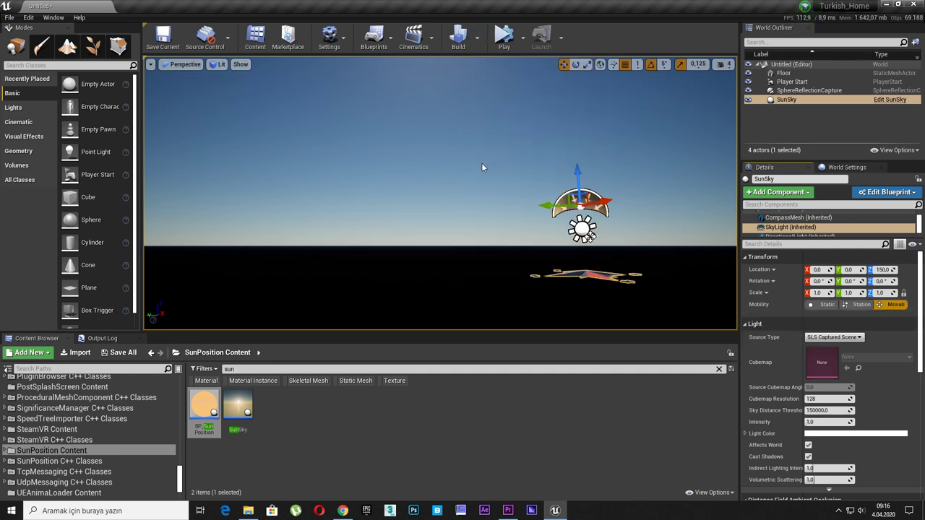
scroll(795, 224, down, 1)
Select the SkyAtmosphere component and show the Visual Effects actors in the Modes panel
click(799, 231)
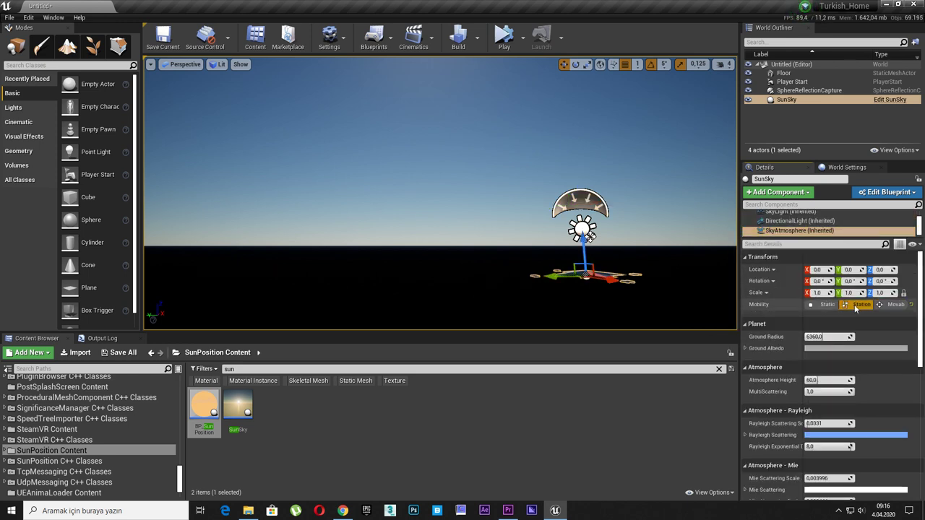
drag(434, 181, 492, 217)
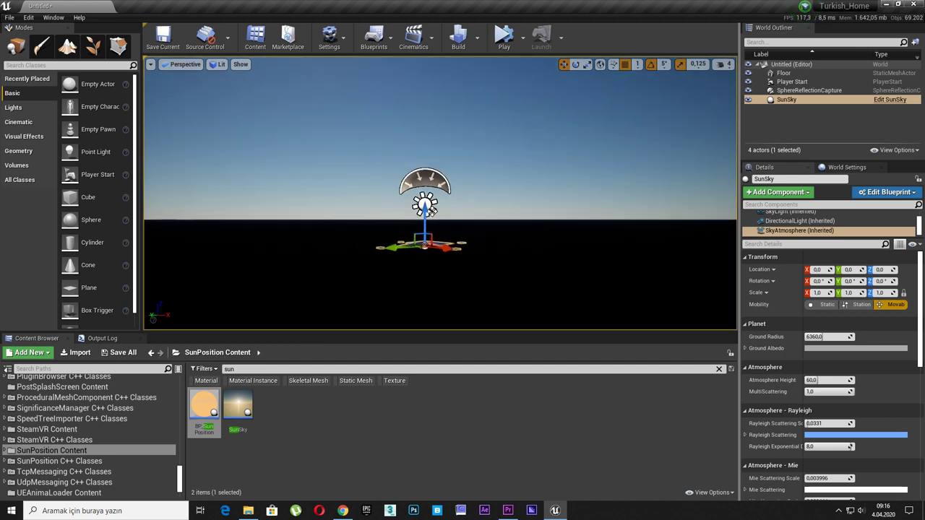
click(37, 138)
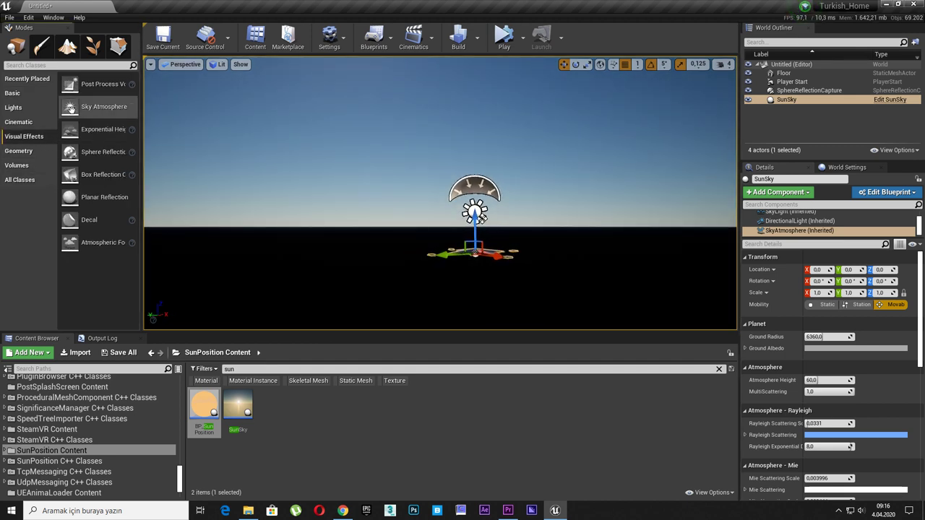
Drag an Exponential Height Fog into the level and orbit to inspect the hazy scene
drag(124, 129, 311, 249)
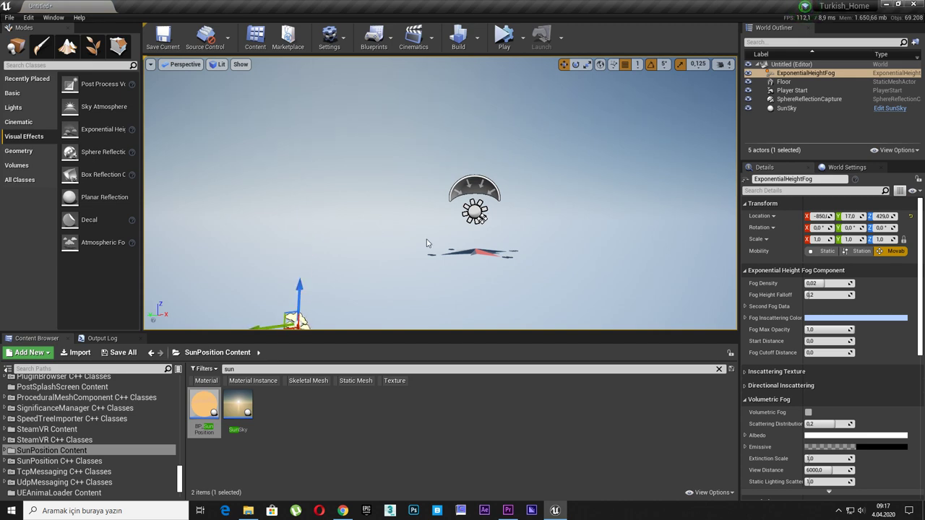
mouse_move(427, 243)
right_down()
mouse_move(535, 232)
mouse_move(535, 289)
right_up()
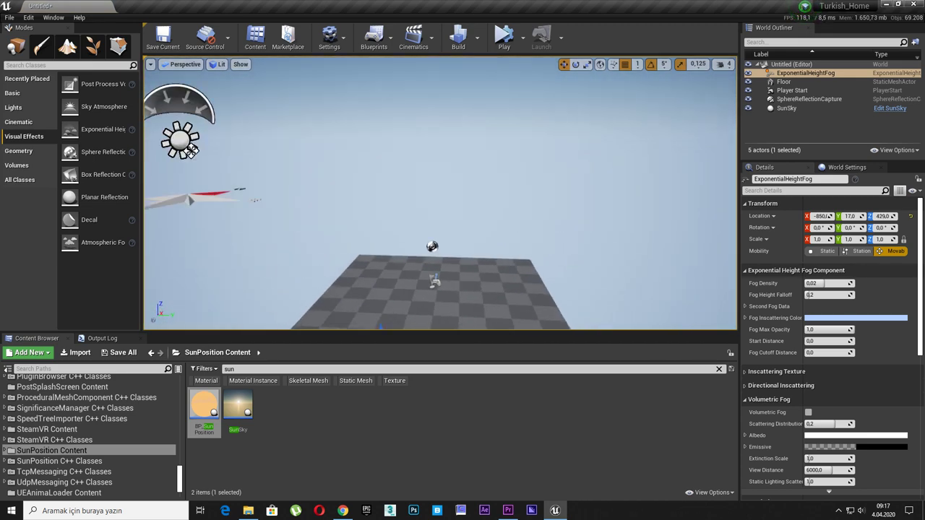
right_drag(191, 150, 404, 217)
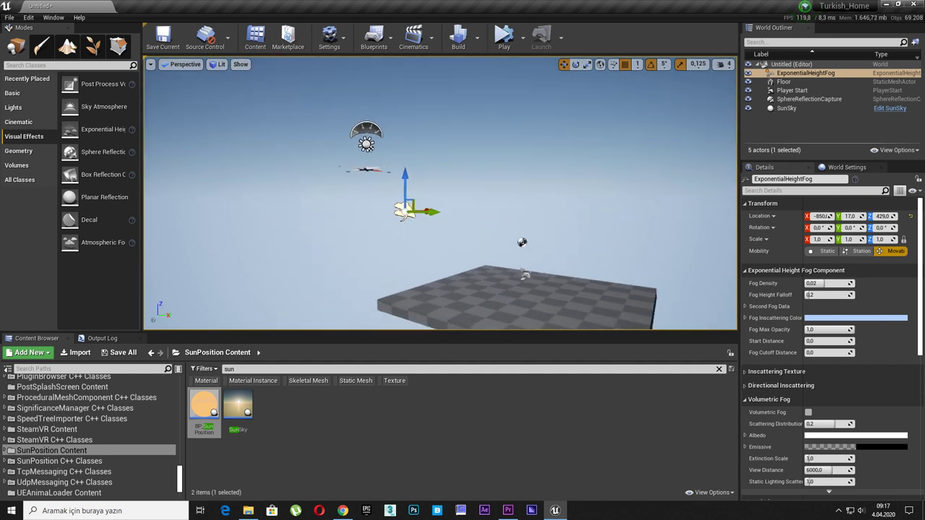
right_drag(524, 257, 524, 257)
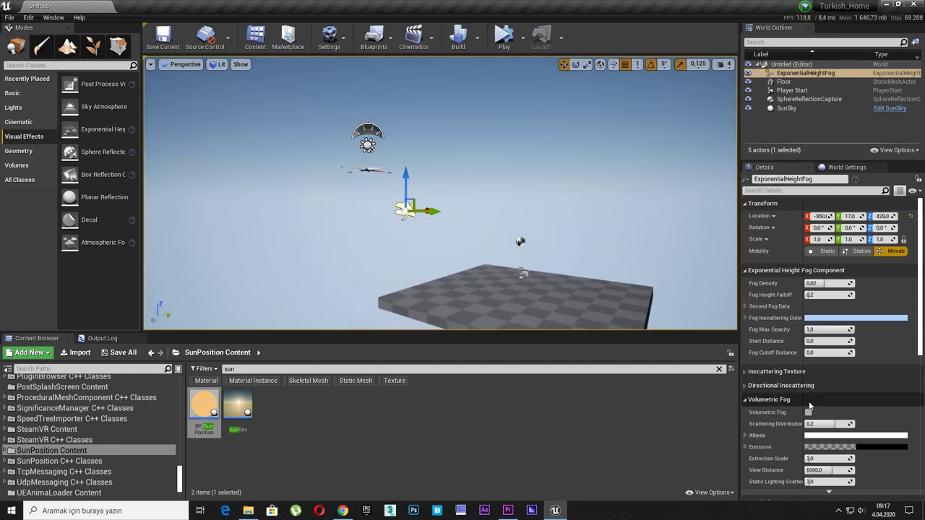
Set the SkyAtmosphere Ground Radius to 6000 and raise the viewport camera speed to 8
click(787, 108)
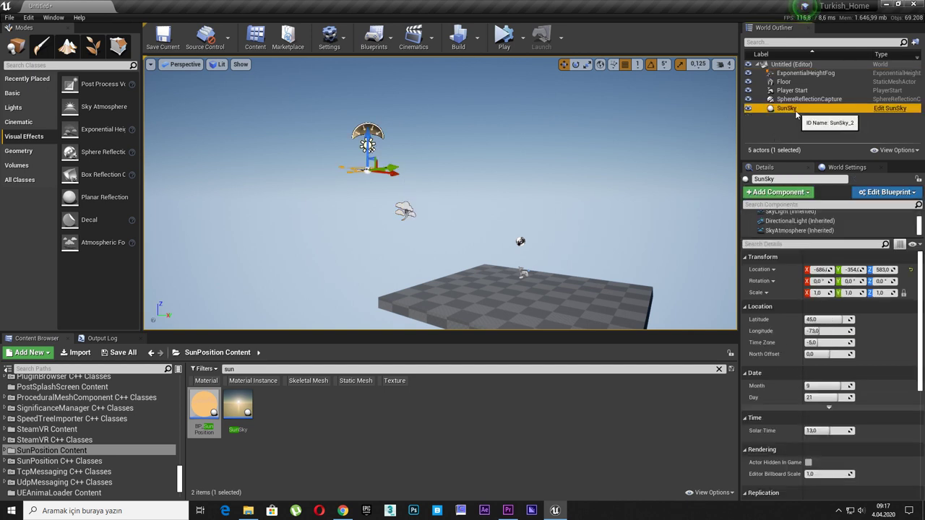
click(813, 231)
right_drag(508, 246, 504, 209)
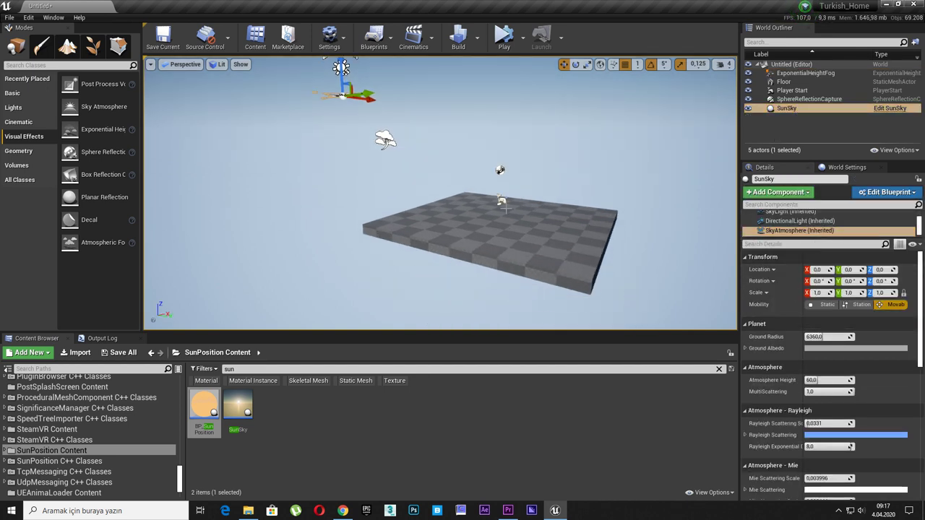
click(721, 64)
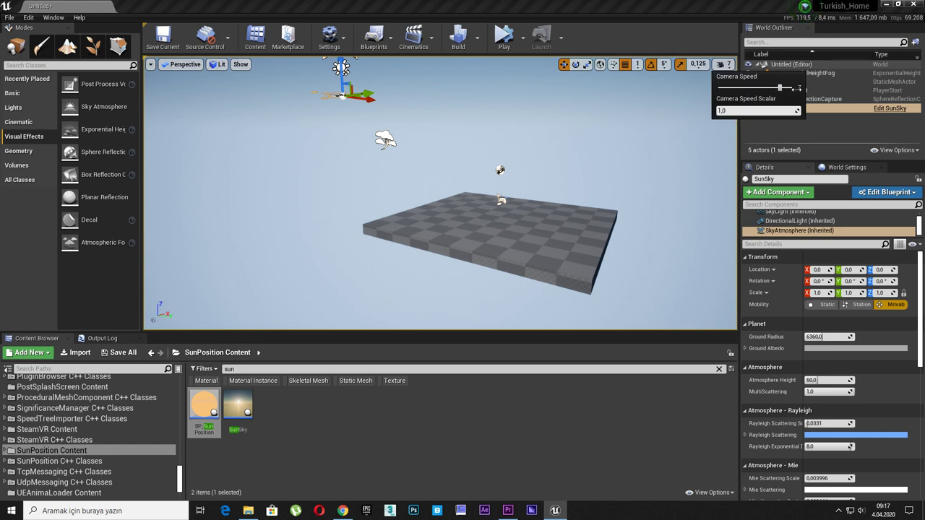
click(829, 337)
text(6000)
key(Return)
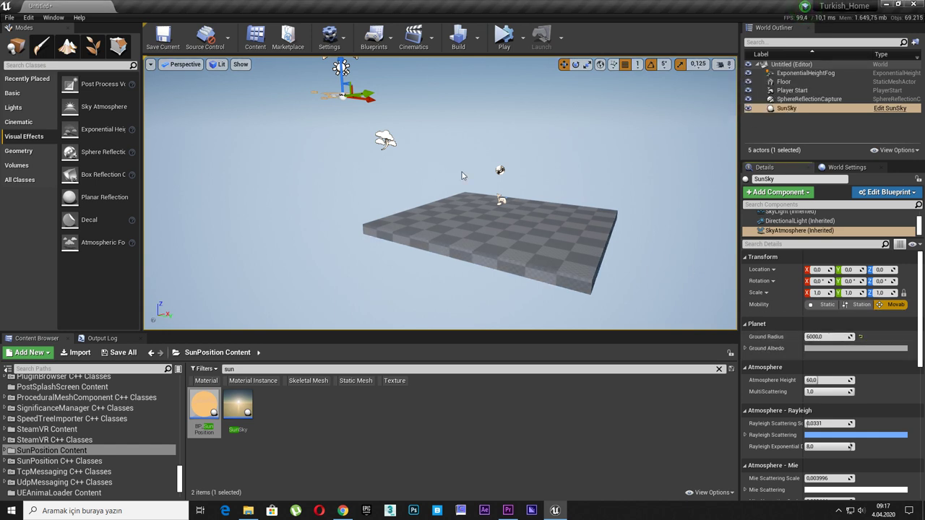
key(f)
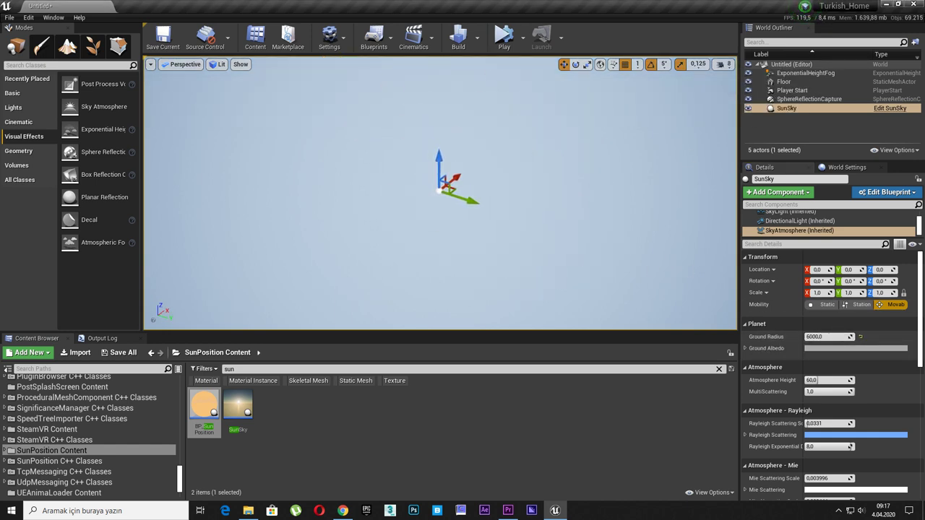
mouse_move(440, 193)
right_down()
mouse_move(440, 145)
mouse_move(405, 153)
mouse_move(426, 159)
mouse_move(412, 137)
mouse_move(423, 145)
mouse_move(649, 84)
right_up()
click(719, 65)
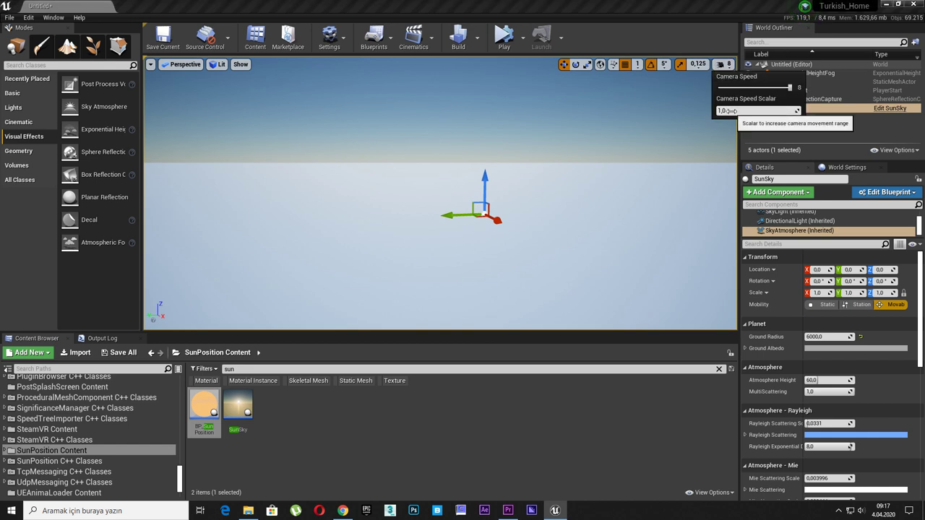
With Ground Radius 100, look up at the black sky, sun and lens flares, then select ExponentialHeightFog
mouse_move(556, 209)
right_down()
mouse_move(571, 224)
mouse_move(549, 181)
mouse_move(556, 239)
mouse_move(557, 205)
right_up()
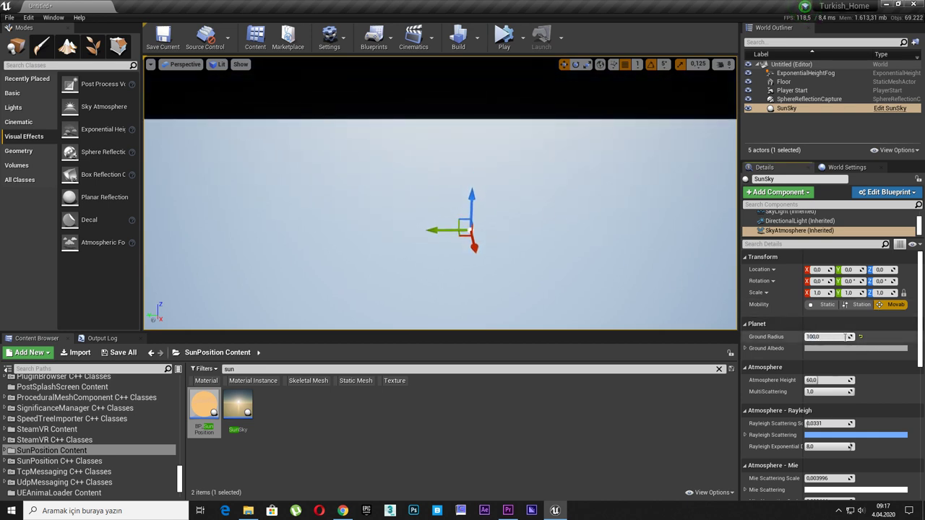
mouse_move(530, 258)
right_down()
mouse_move(530, 217)
mouse_move(529, 275)
mouse_move(499, 304)
right_up()
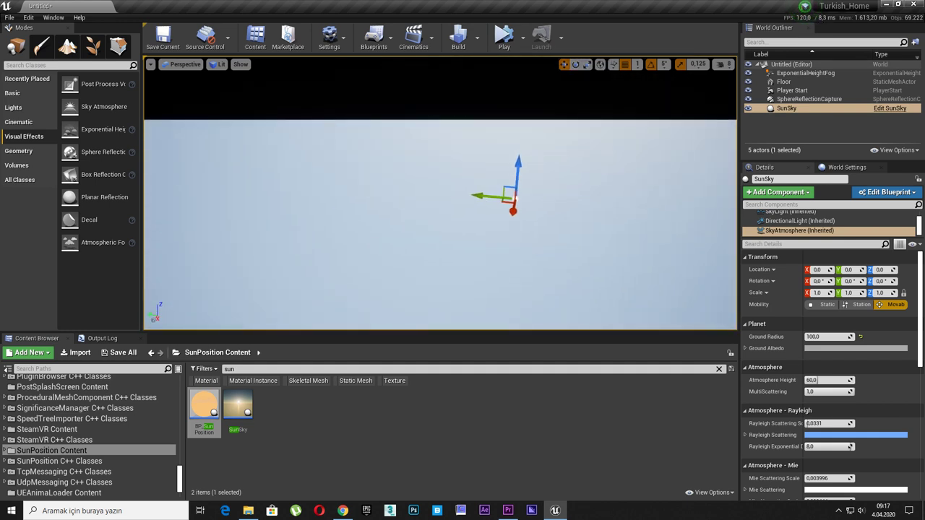
click(800, 75)
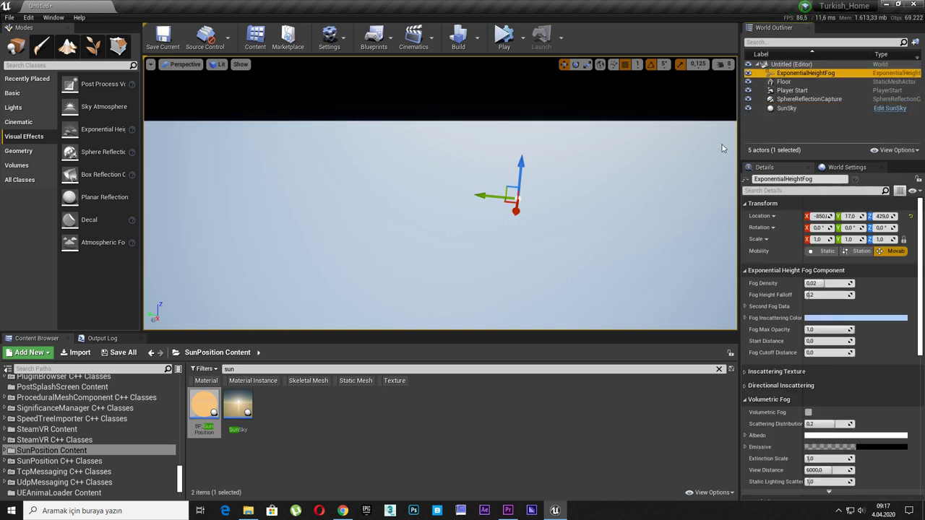
Delete the Exponential Height Fog and frame the SunSky so the sun rises above the planet horizon
key(Delete)
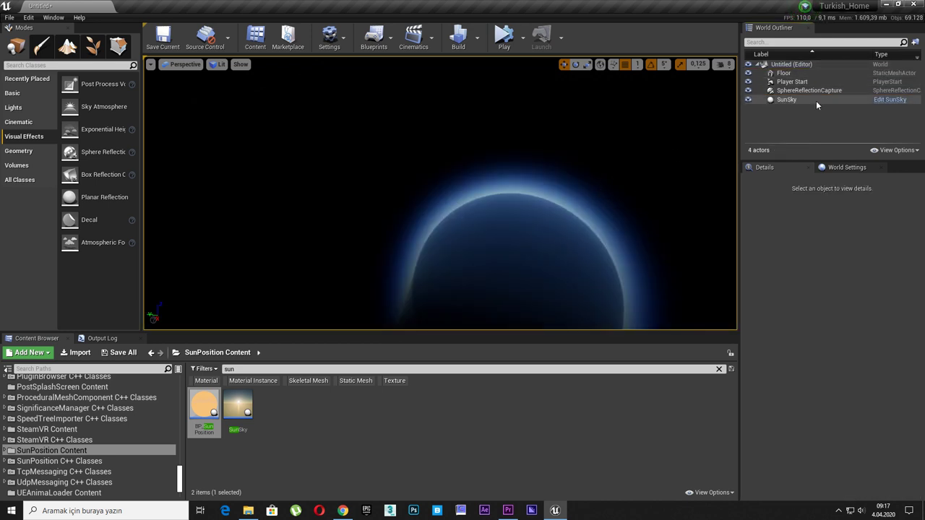
double_click(817, 100)
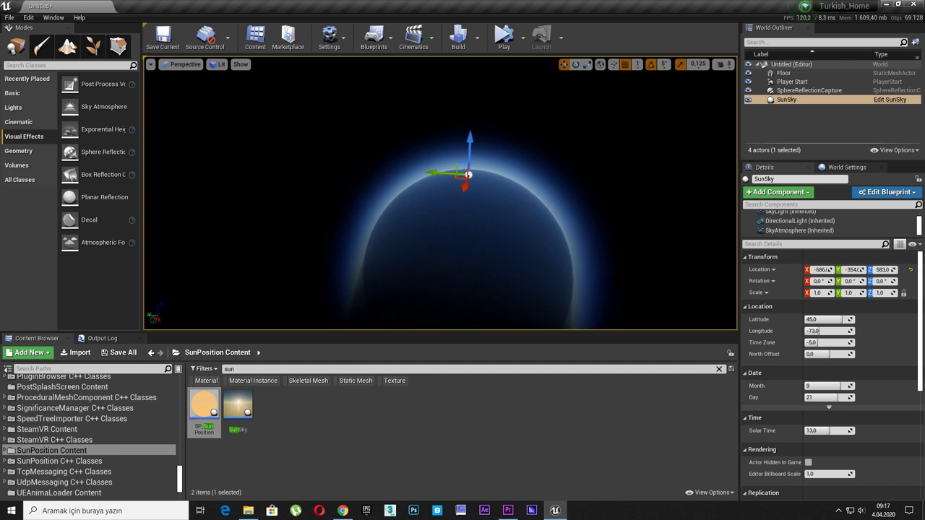
right_drag(469, 217, 499, 202)
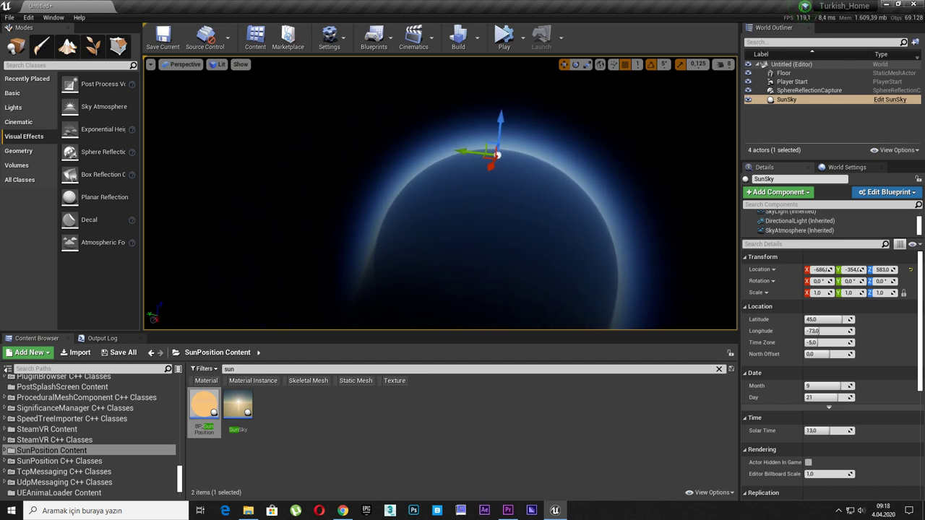
mouse_move(499, 202)
right_down()
mouse_move(528, 203)
mouse_move(522, 167)
mouse_move(534, 213)
mouse_move(535, 202)
right_up()
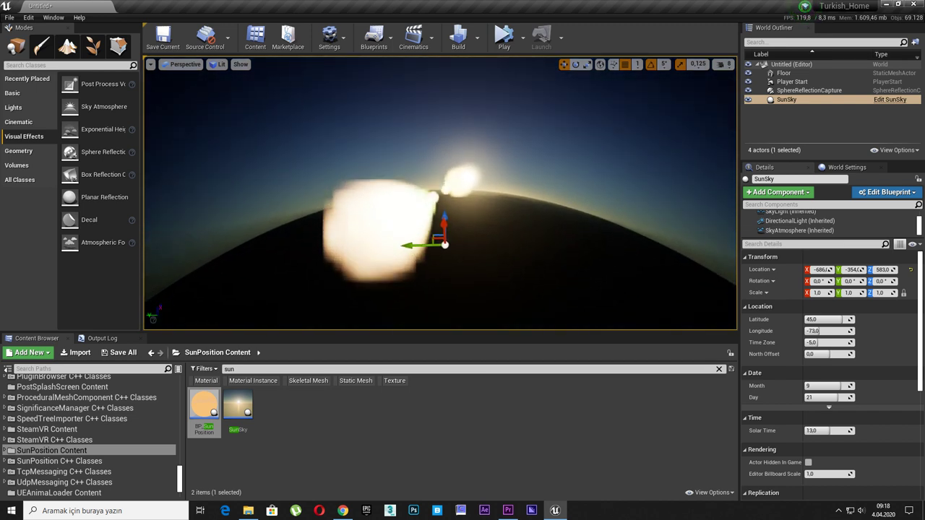
Raise the SkyAtmosphere's Rayleigh Scattering Scale above its 0.0331 default for a warmer sky
right_drag(534, 202, 555, 187)
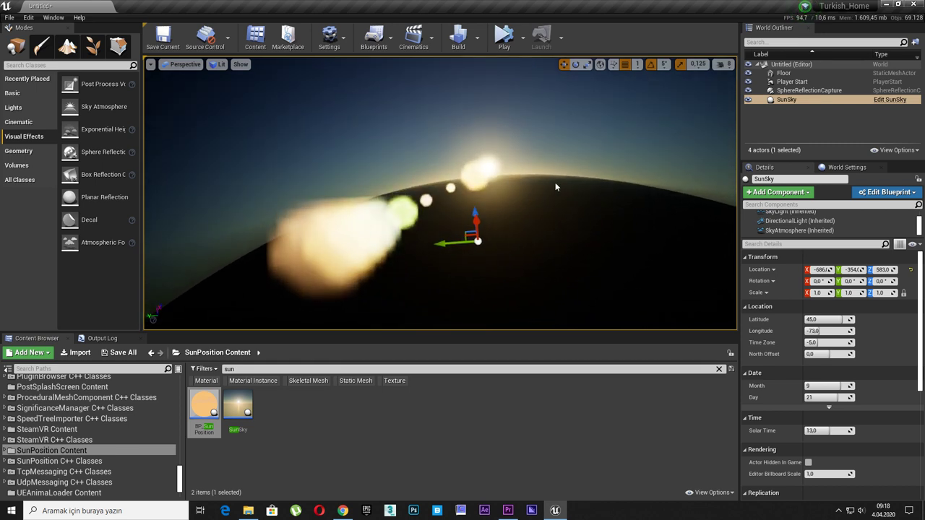
click(824, 231)
scroll(873, 374, down, 2)
scroll(873, 374, down, 2)
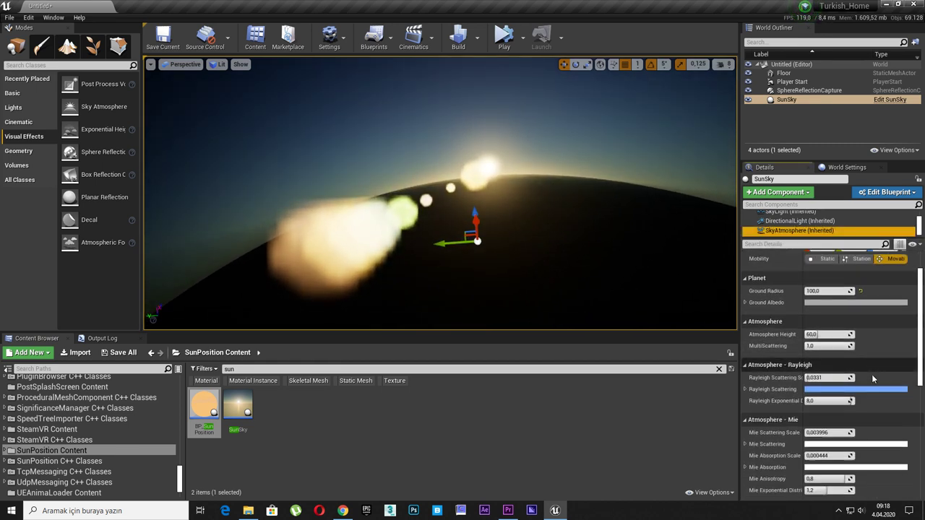
drag(831, 377, 879, 378)
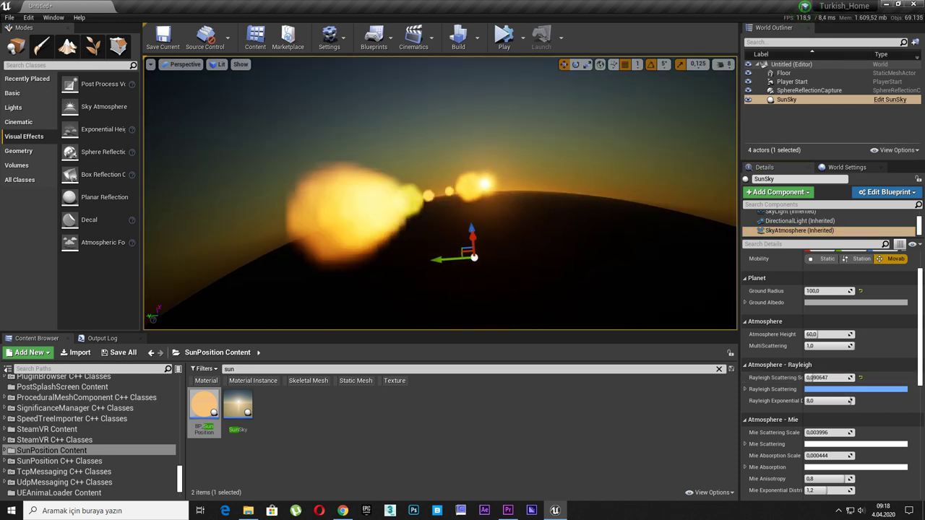
mouse_move(441, 195)
right_down()
mouse_move(441, 231)
mouse_move(434, 217)
mouse_move(462, 216)
right_up()
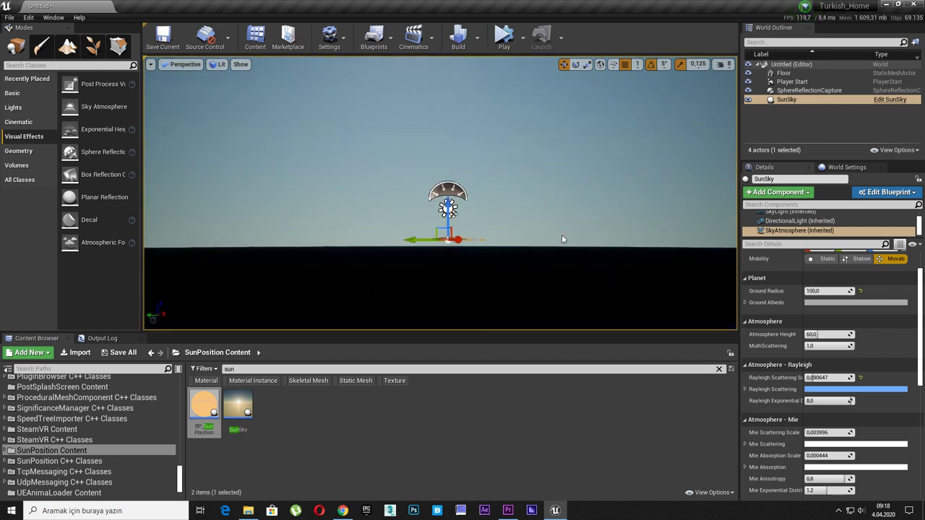
Lower the sun toward sunset over the curved horizon with Ctrl+L
right_drag(562, 239, 553, 217)
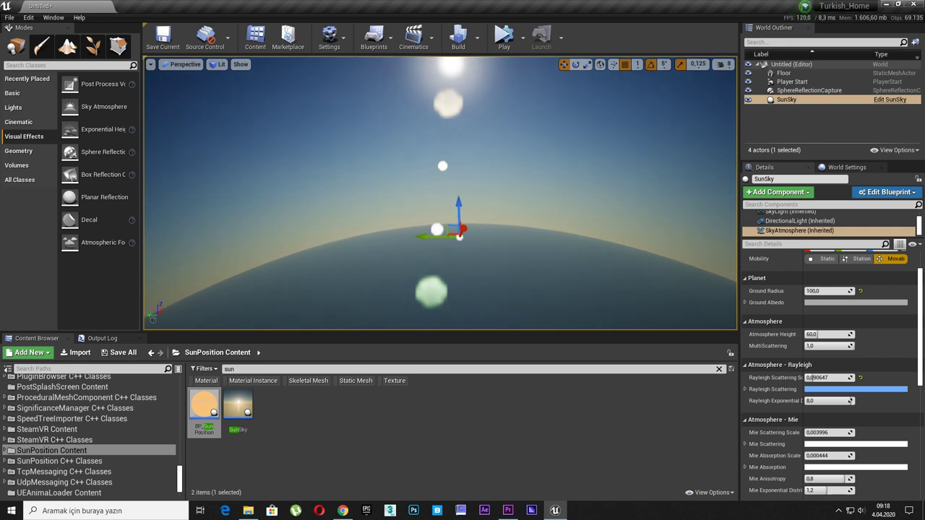
key(ctrl+l)
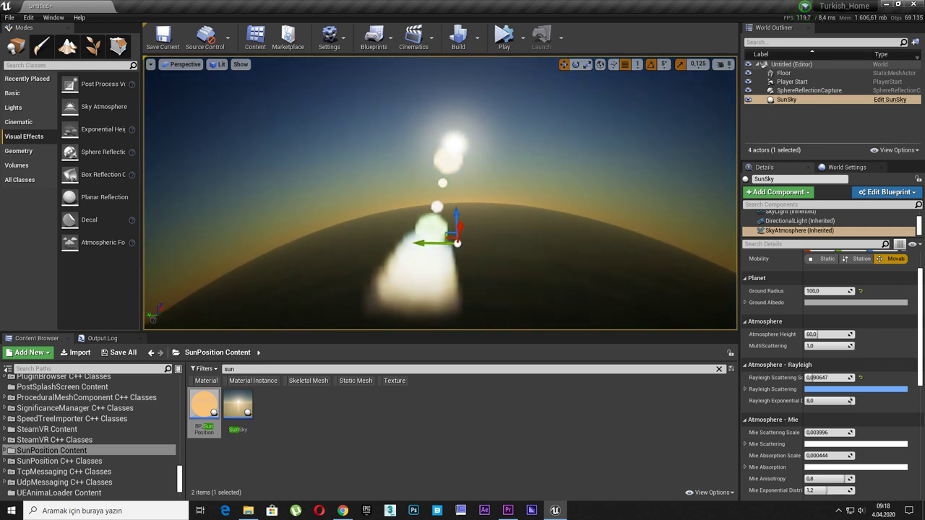
key(ctrl+l)
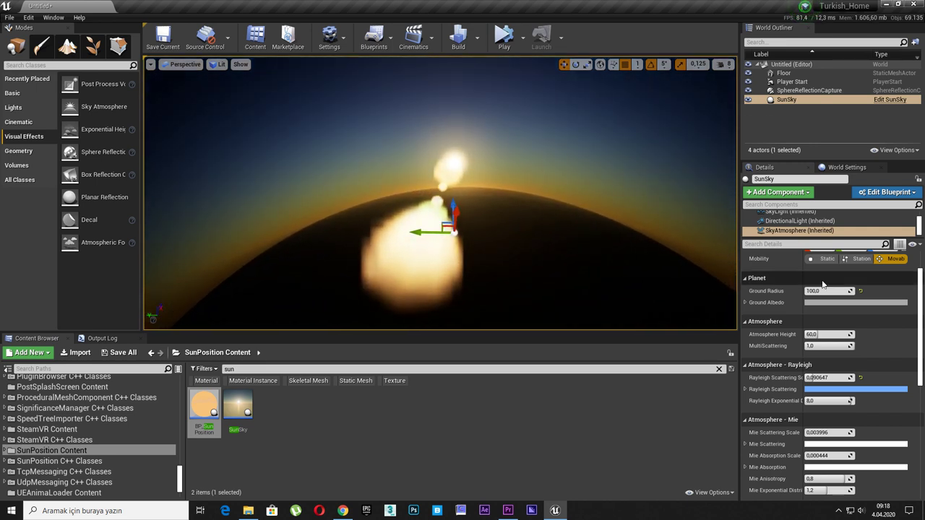
Increase the planet Ground Radius to 6000 and set the camera speed scalar to 128
drag(830, 290, 867, 290)
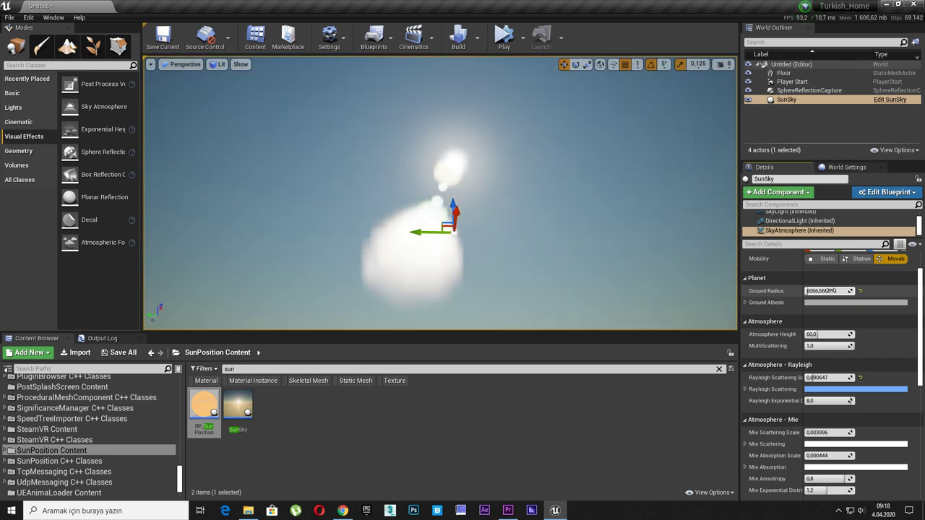
right_drag(594, 239, 586, 247)
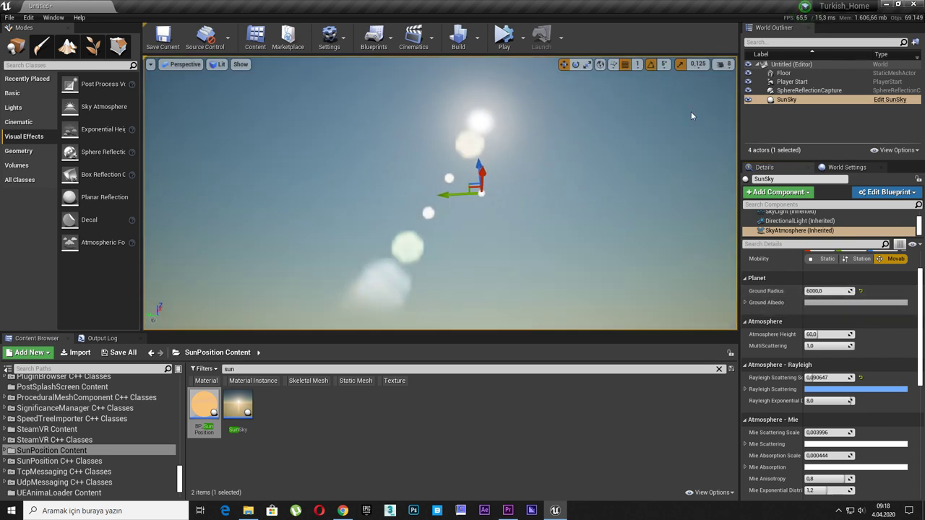
click(724, 62)
click(724, 65)
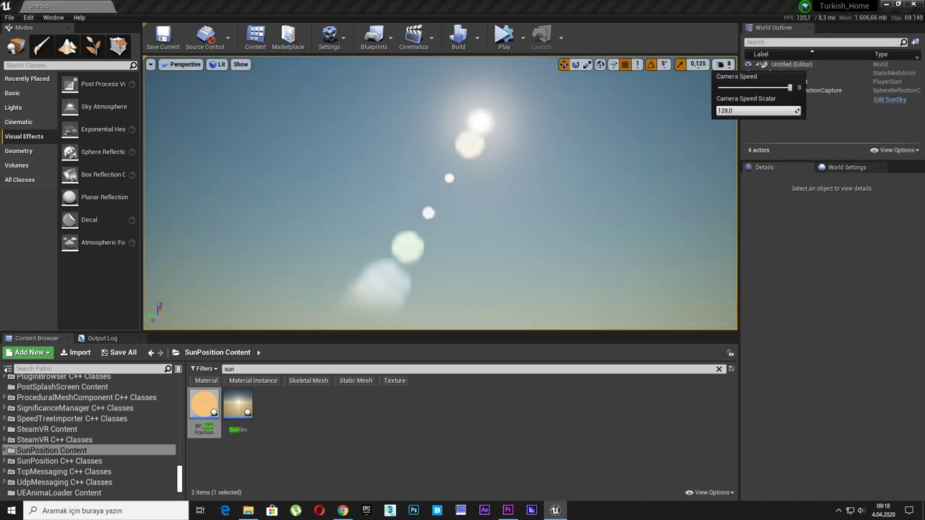
mouse_move(577, 185)
right_down()
mouse_move(576, 239)
mouse_move(576, 181)
mouse_move(576, 217)
right_up()
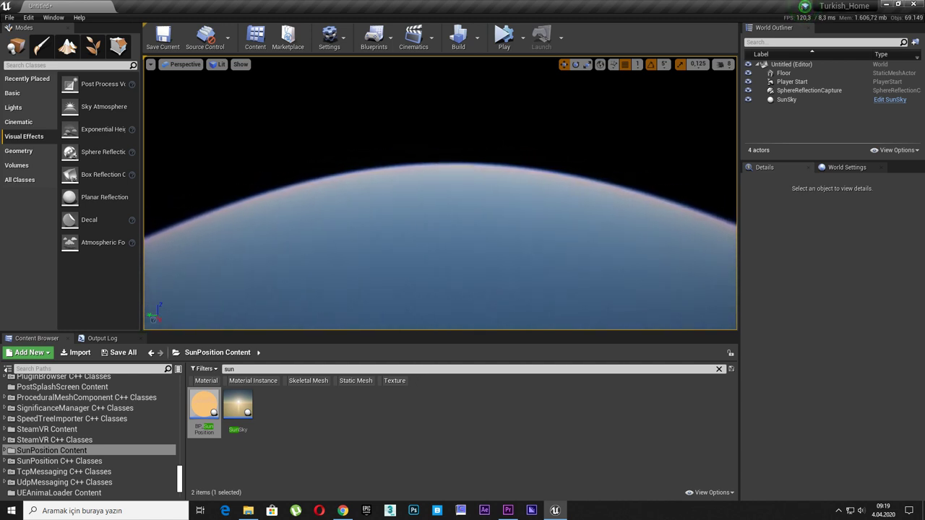
Set the SunSky's SkyAtmosphere Planet Ground Radius to 600 so the planet appears small
right_drag(576, 217, 576, 224)
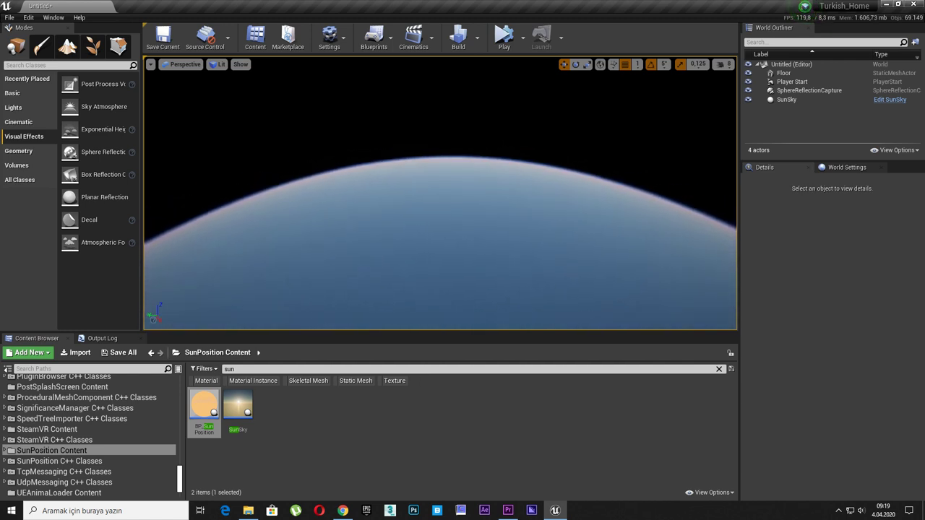
click(721, 65)
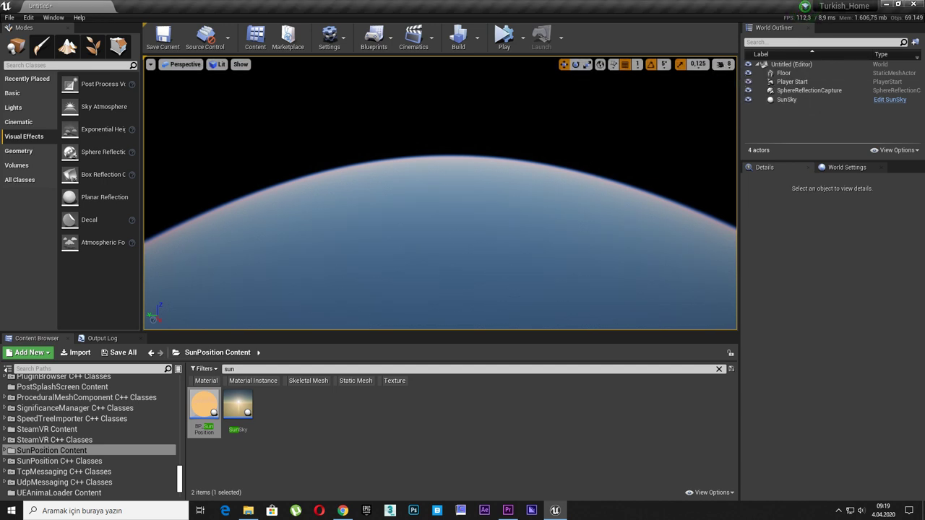
right_drag(651, 145, 650, 152)
click(788, 99)
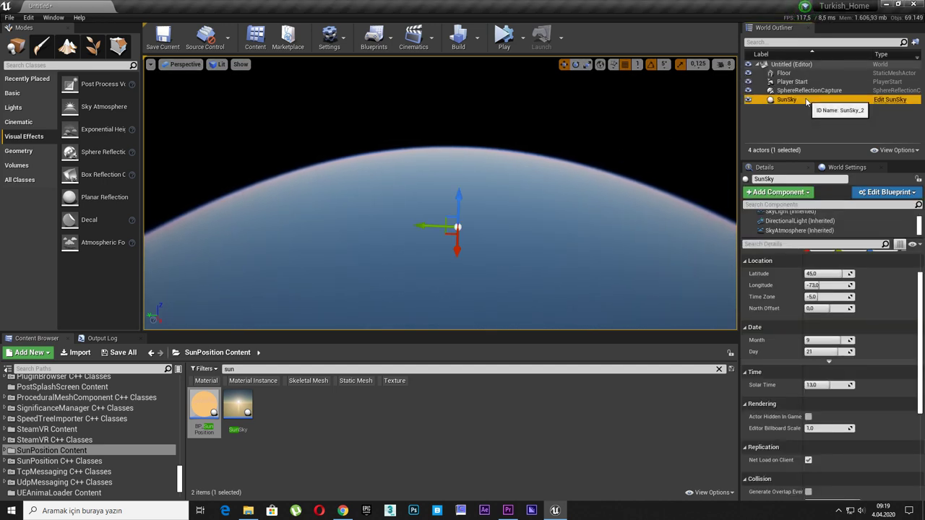
click(799, 229)
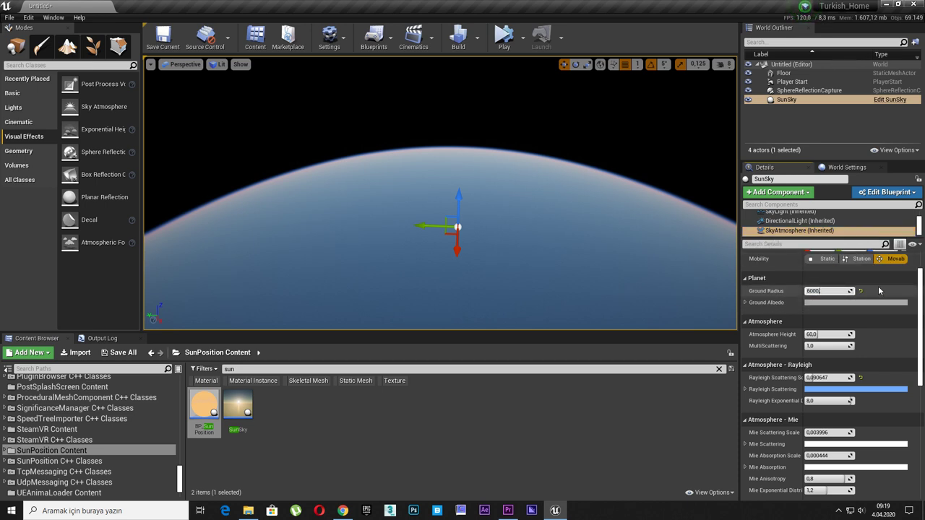
text(600)
key(Return)
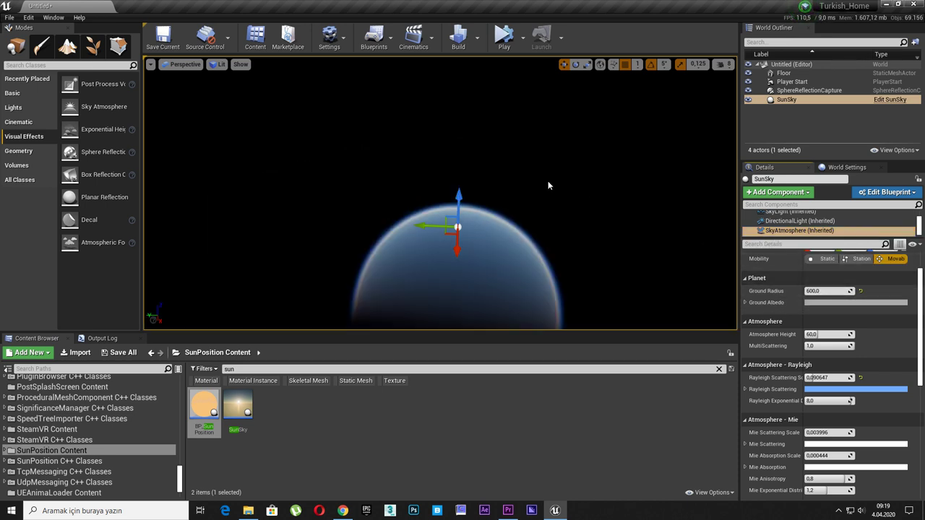
mouse_move(548, 181)
right_down()
mouse_move(565, 217)
mouse_move(518, 176)
mouse_move(514, 231)
mouse_move(500, 227)
mouse_move(499, 202)
mouse_move(494, 217)
right_up()
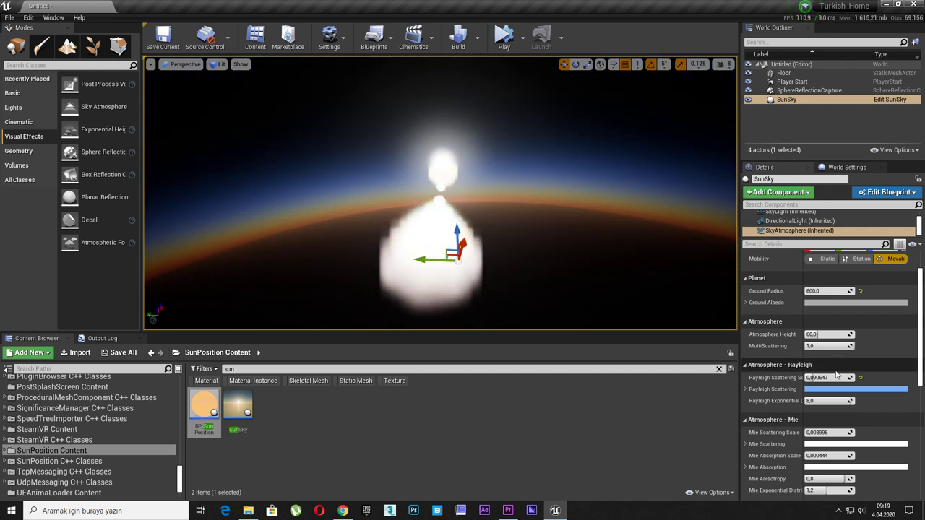
drag(822, 334, 832, 334)
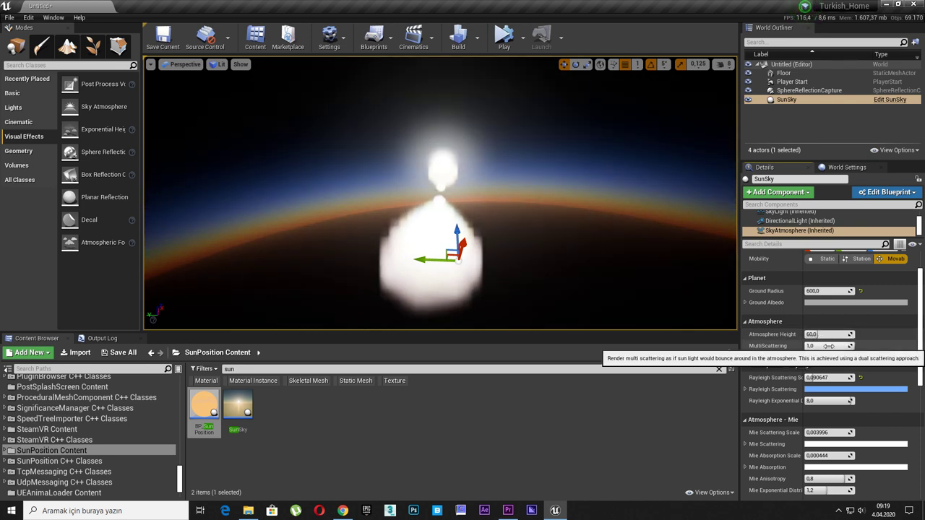
drag(824, 345, 813, 345)
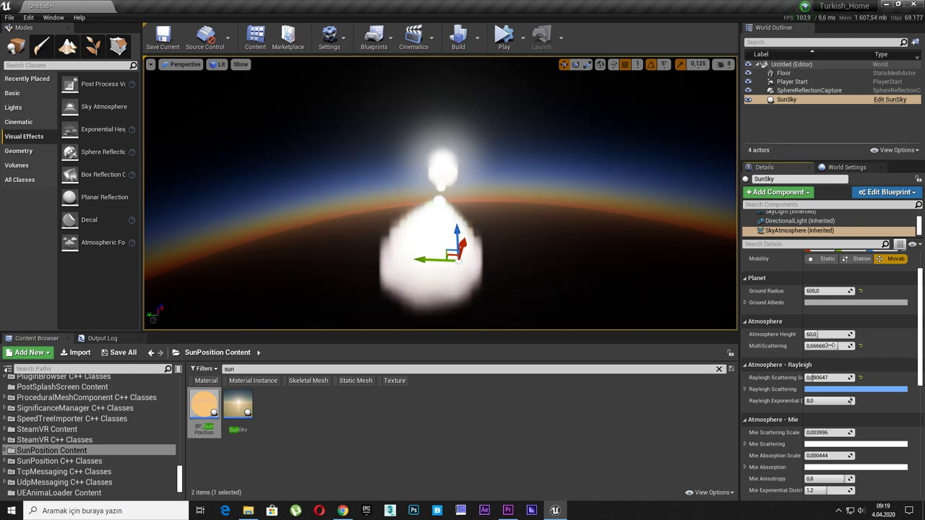
click(860, 345)
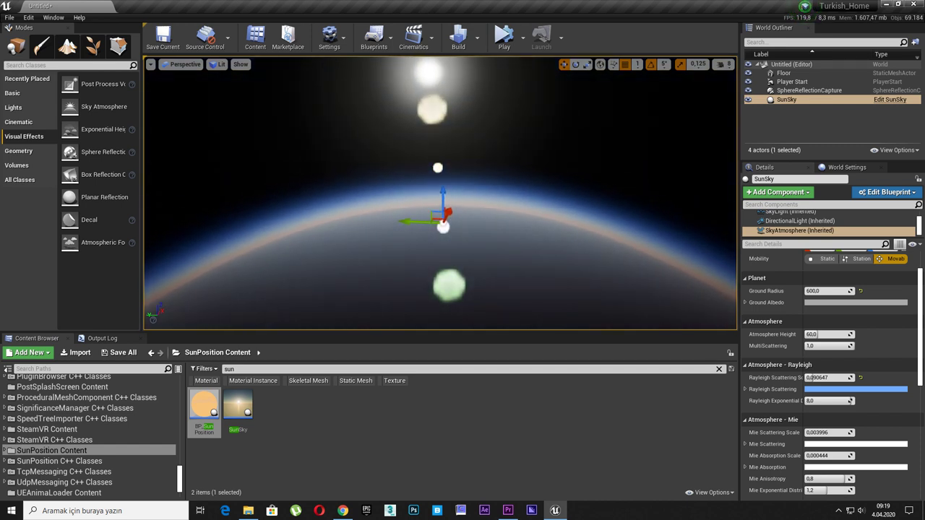
Set the Ground Radius to 100 and raise the Rayleigh Scattering Scale to 2.0
right_drag(592, 267, 593, 267)
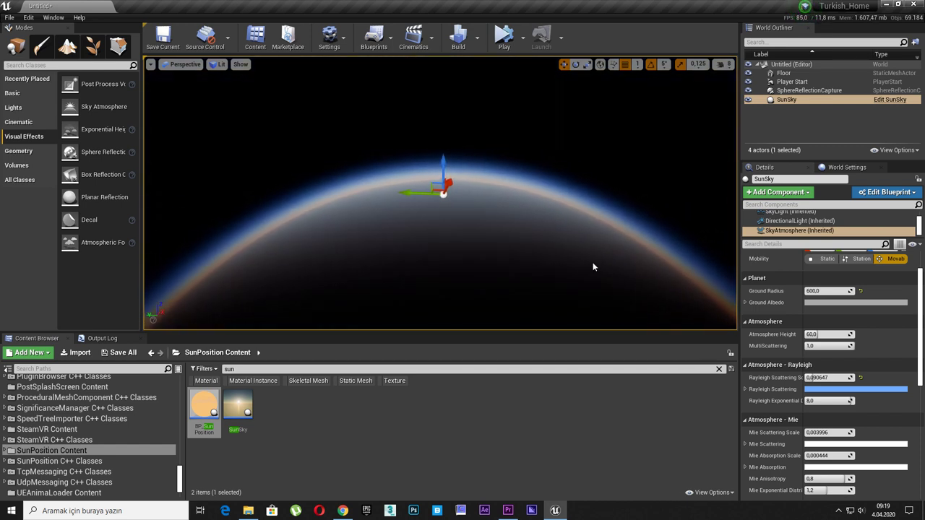
text(100)
key(Return)
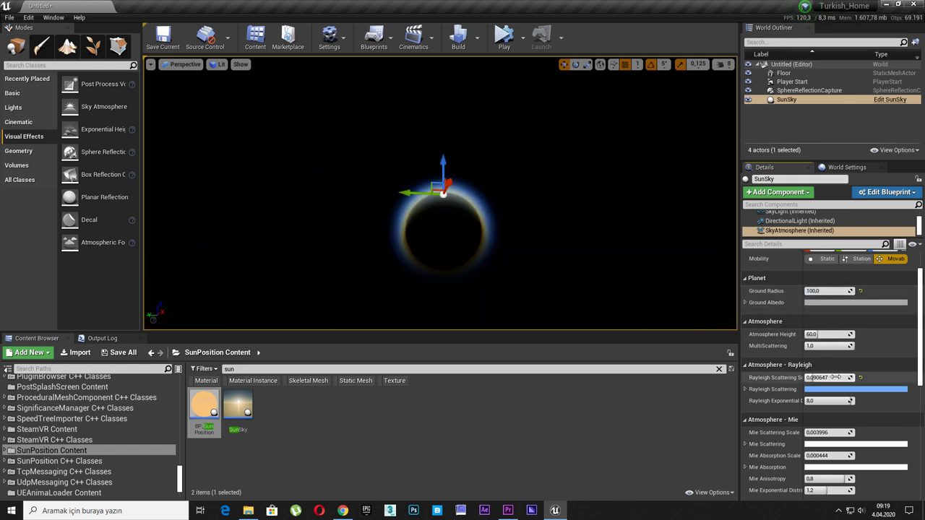
drag(835, 377, 838, 378)
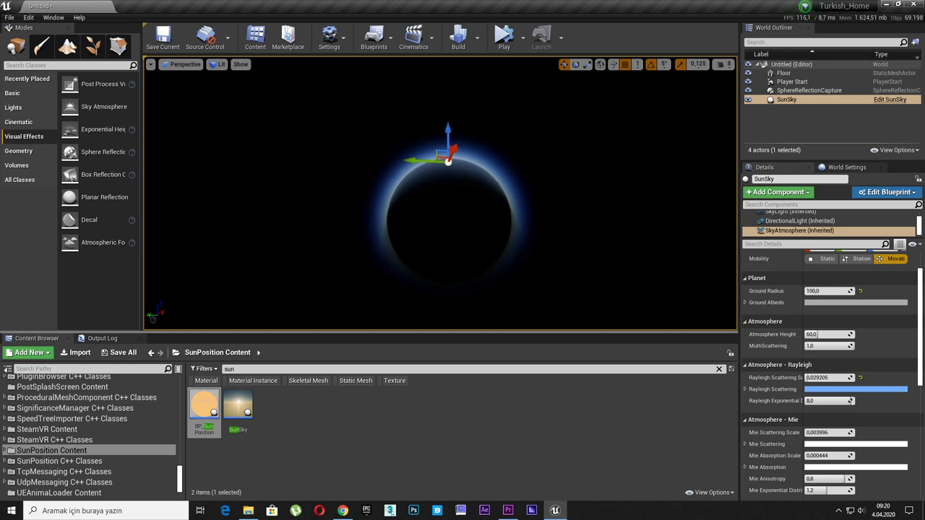
drag(584, 255, 584, 217)
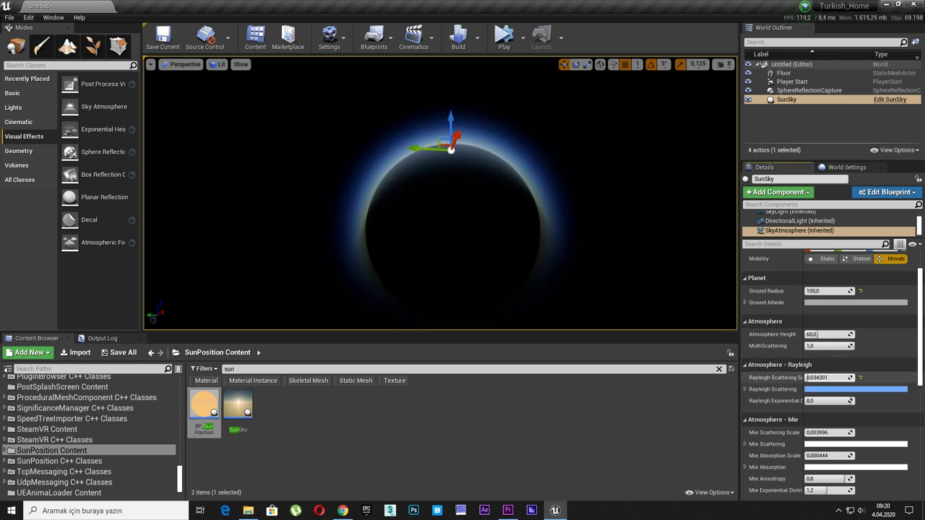
mouse_move(824, 378)
mouse_down()
mouse_move(889, 377)
mouse_move(831, 377)
mouse_up()
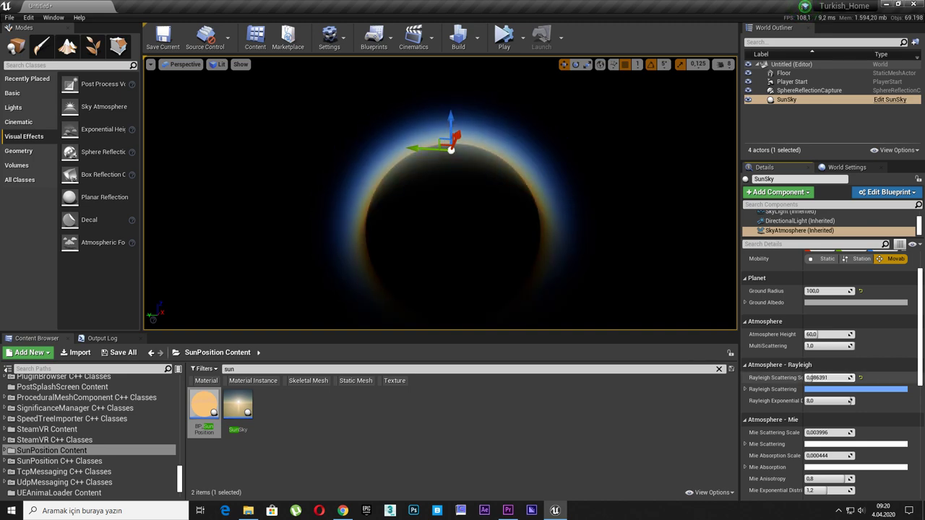
mouse_move(599, 263)
mouse_down()
mouse_move(547, 228)
mouse_move(550, 217)
mouse_move(550, 246)
mouse_up()
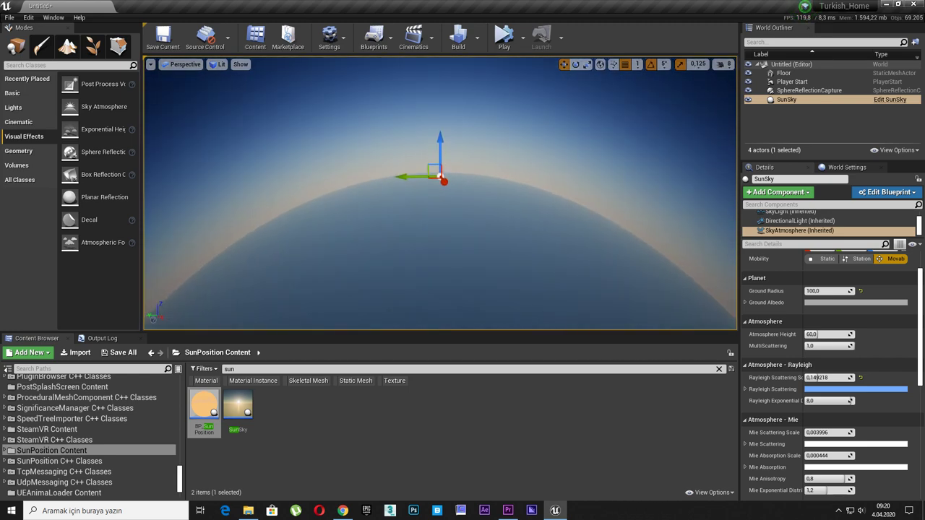
drag(826, 378, 810, 377)
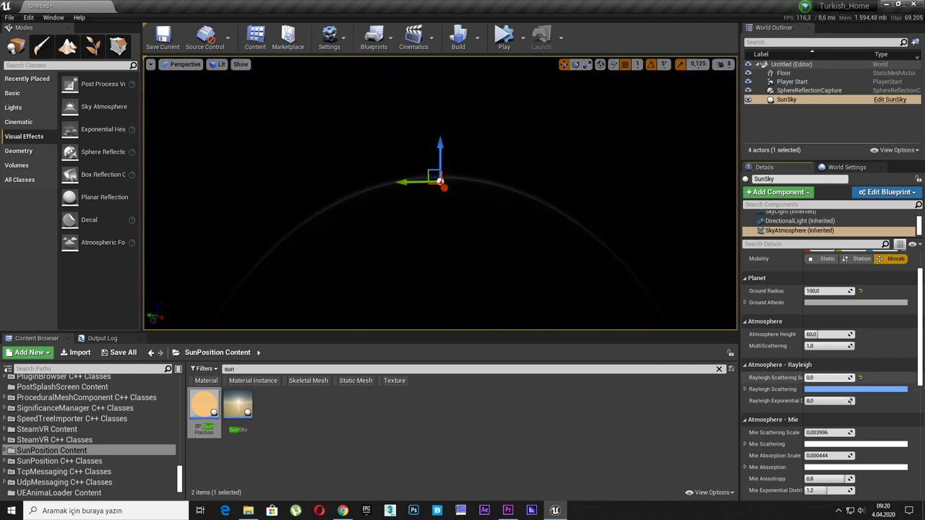
text(2)
key(Return)
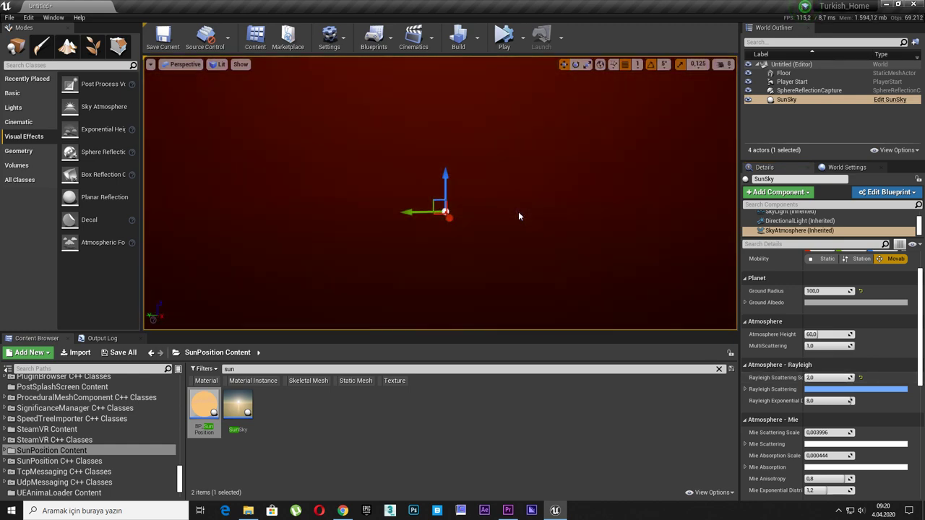
Lower the Rayleigh Scattering Scale from 2.0 to about 0.547 for a golden-orange sky
drag(518, 215, 535, 202)
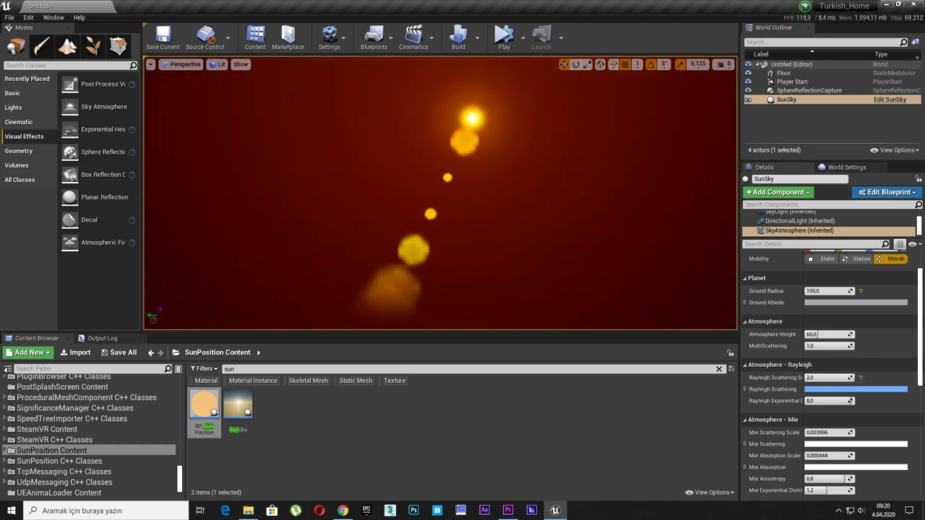
drag(535, 202, 519, 228)
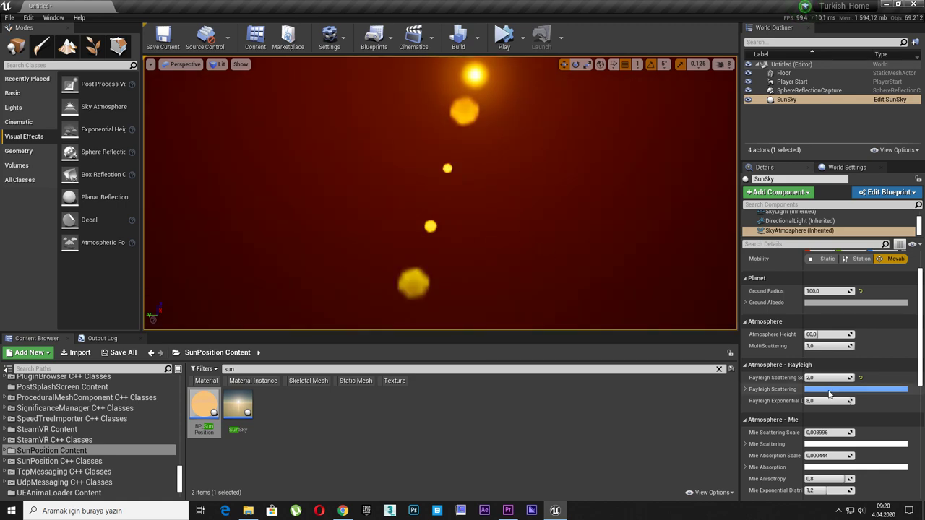
drag(830, 377, 533, 230)
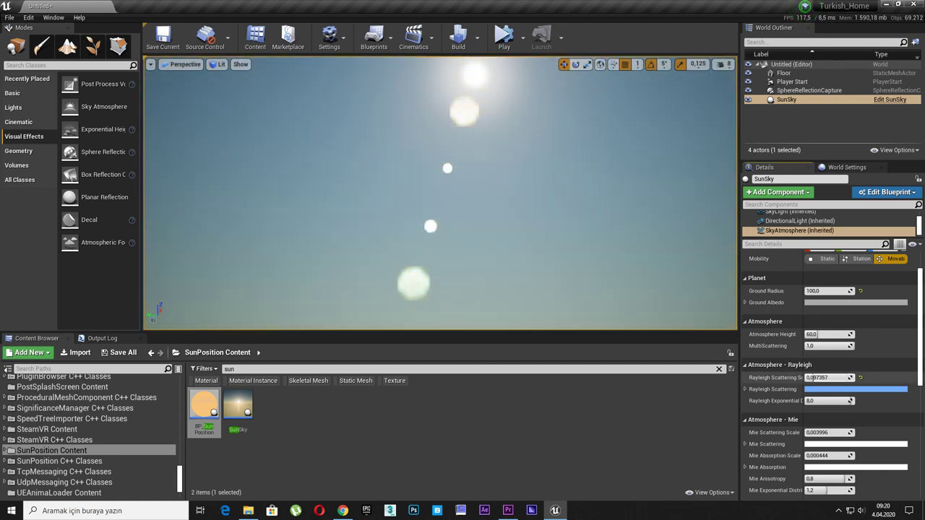
key(f)
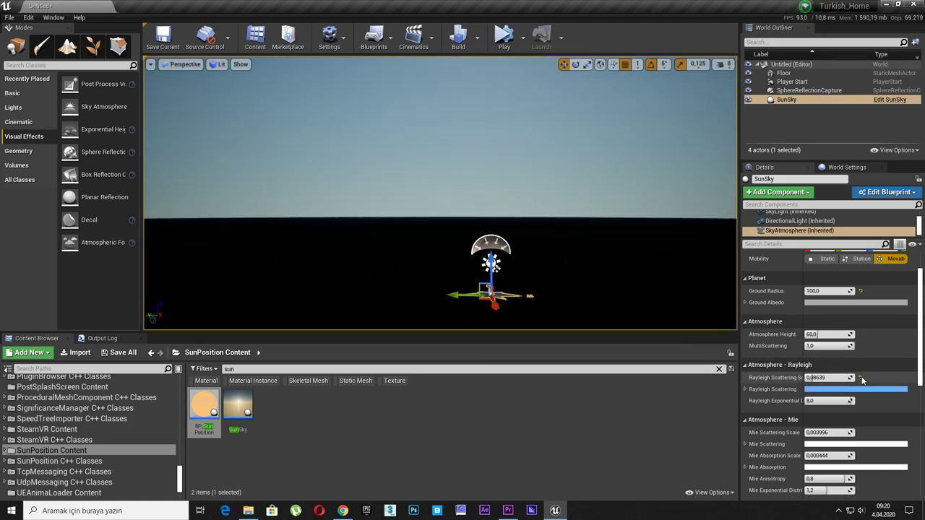
mouse_move(850, 377)
mouse_down()
mouse_move(831, 377)
mouse_move(860, 377)
mouse_up()
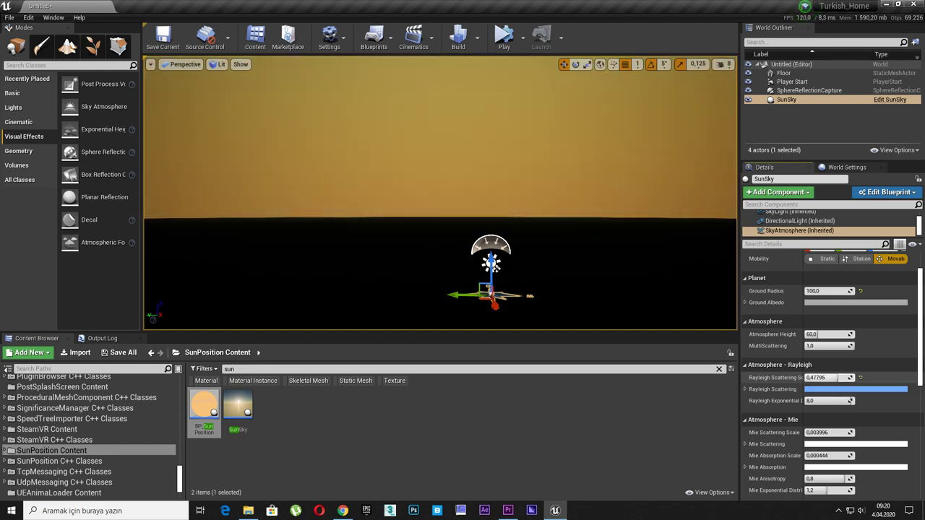
mouse_move(577, 260)
right_down()
mouse_move(577, 188)
mouse_move(577, 260)
right_up()
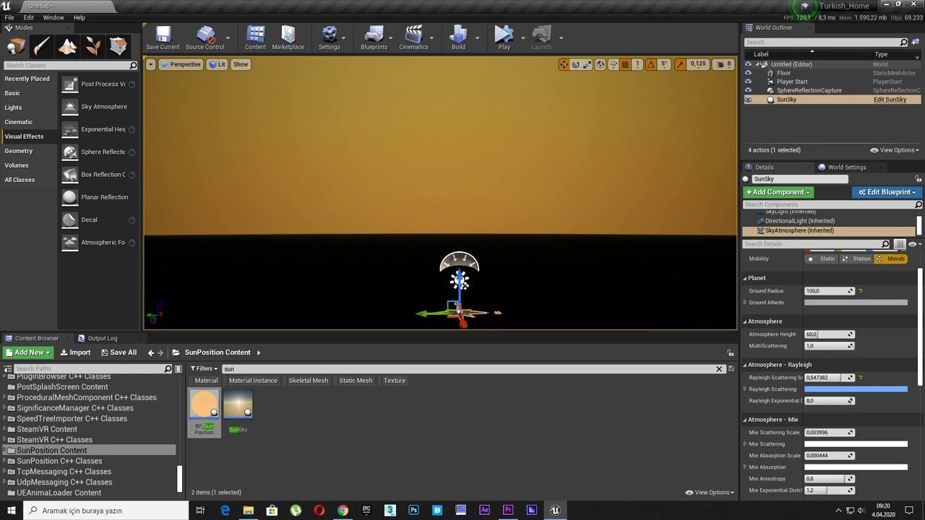
Reset Rayleigh Scattering Scale to 0.0331, try Rayleigh Exponential Distribution from 0.1 to 20, then reset it to 8.0
click(861, 379)
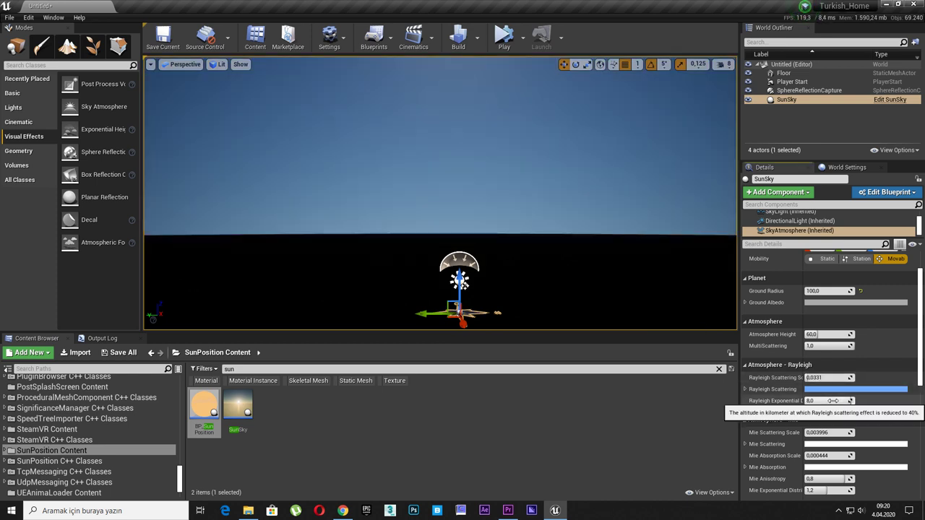
drag(832, 400, 795, 400)
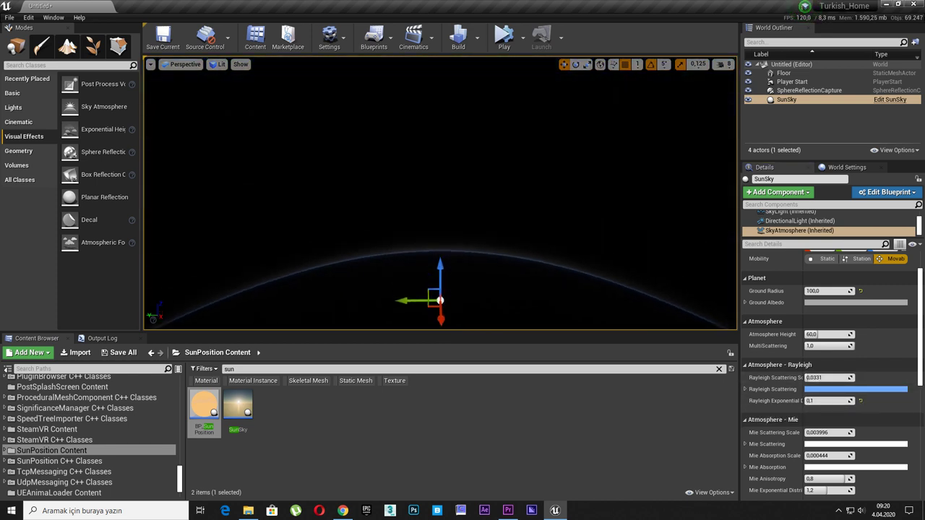
right_drag(440, 217, 427, 268)
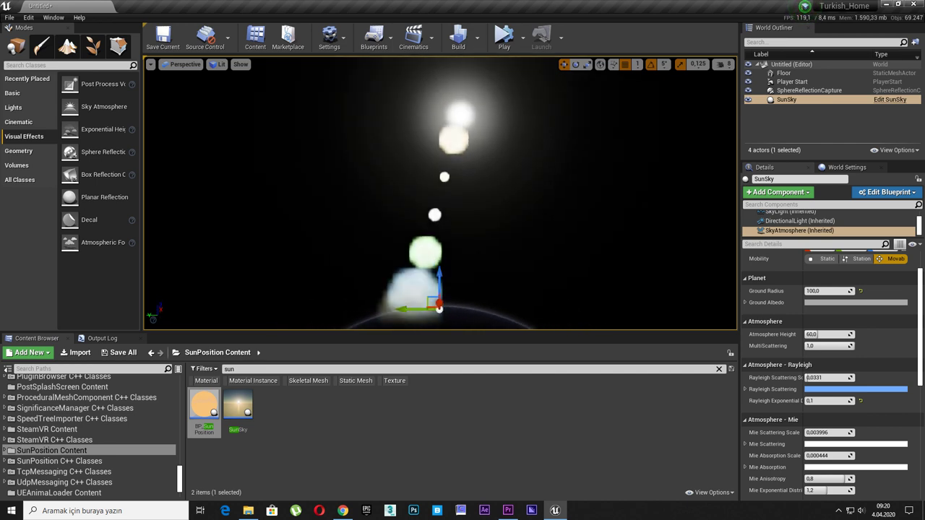
mouse_move(813, 400)
mouse_down()
mouse_move(868, 400)
mouse_move(824, 400)
mouse_up()
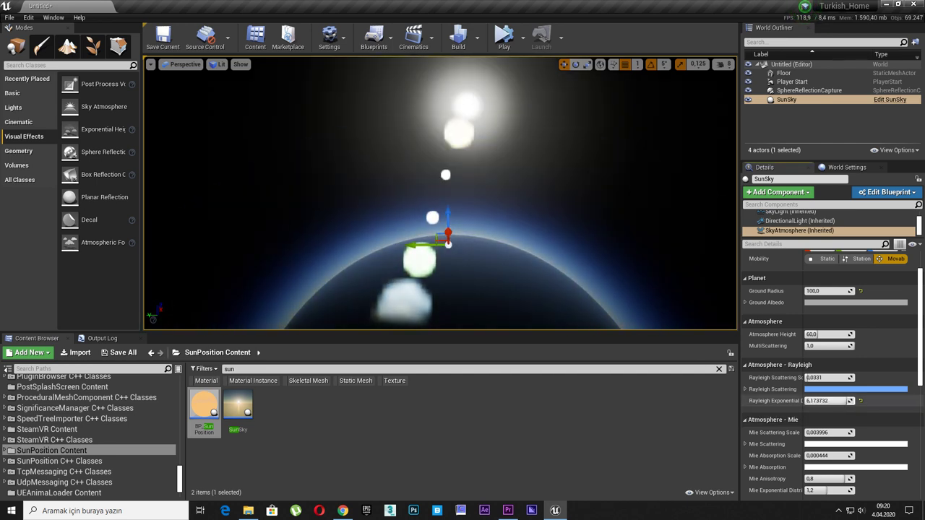
right_drag(525, 255, 540, 243)
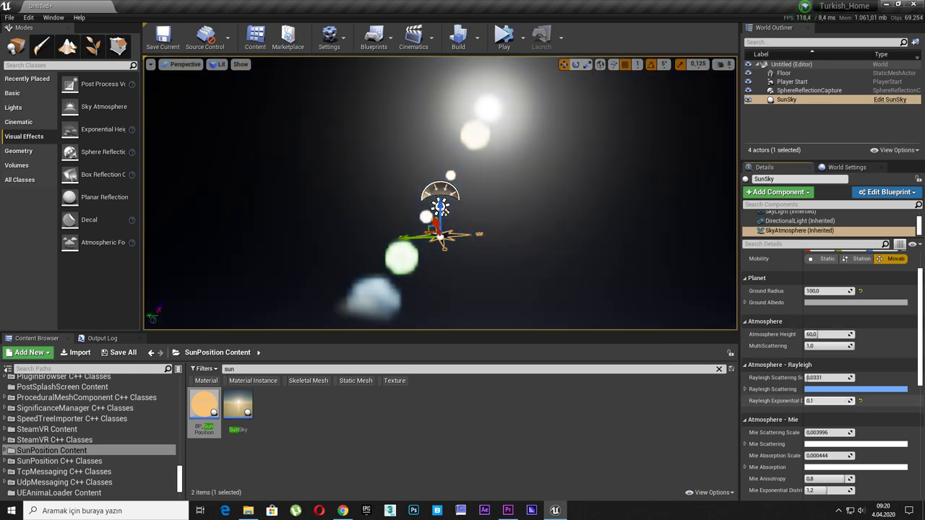
mouse_move(833, 399)
mouse_down()
mouse_move(875, 400)
mouse_move(817, 400)
mouse_up()
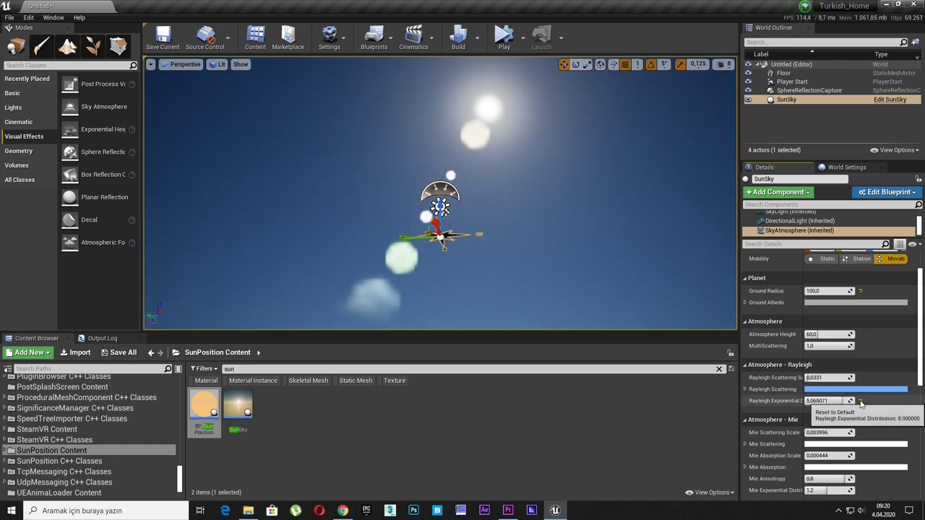
click(860, 401)
Try Mie Scattering Scale values from 5.0 down to zero, leaving it at its default
scroll(865, 388, down, 2)
right_drag(660, 312, 660, 339)
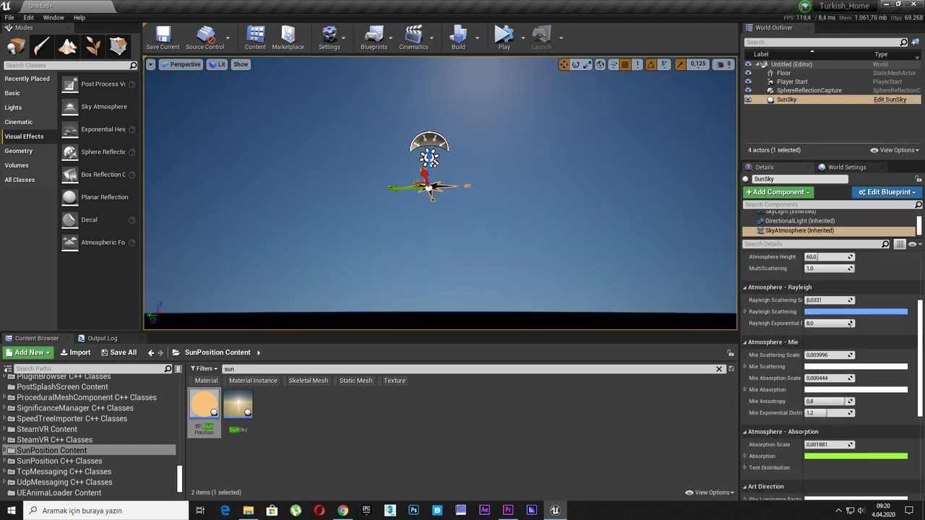
drag(831, 355, 794, 383)
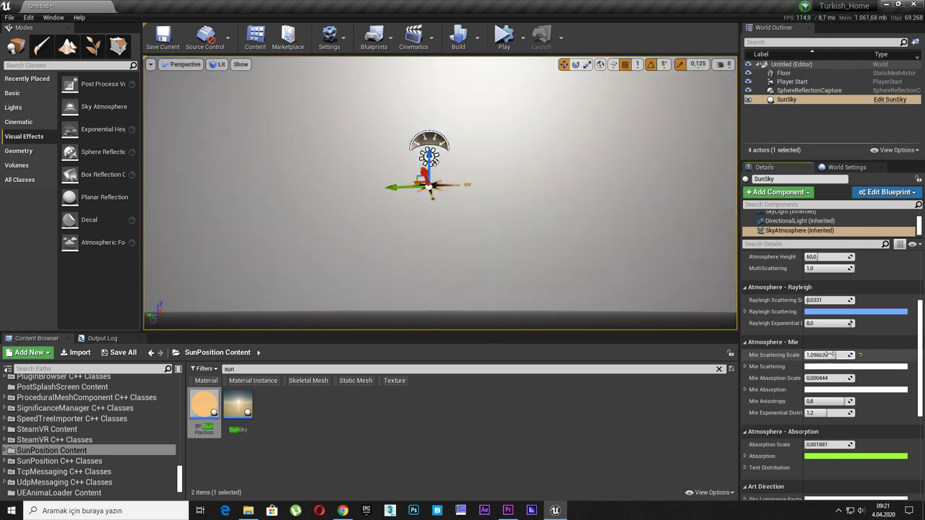
mouse_move(823, 355)
mouse_down()
mouse_move(867, 354)
mouse_move(839, 355)
mouse_up()
right_drag(498, 244, 499, 181)
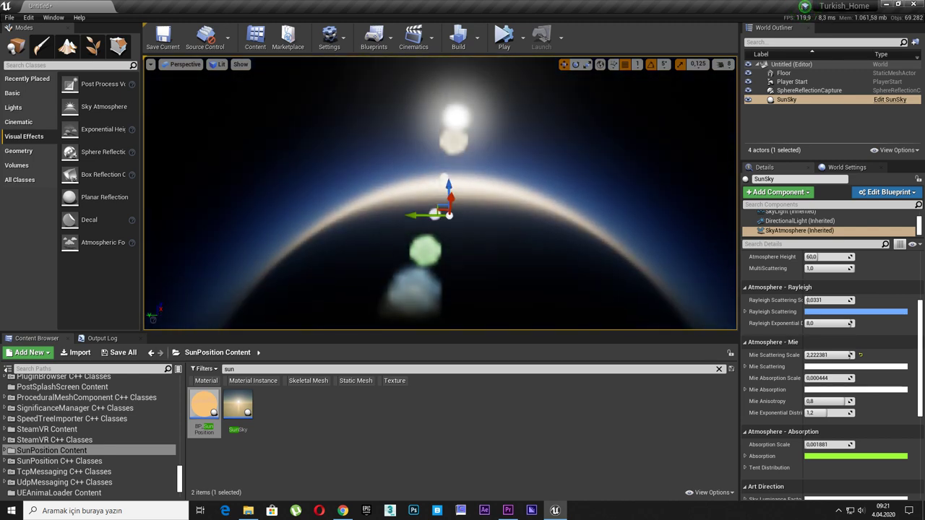
drag(833, 355, 840, 355)
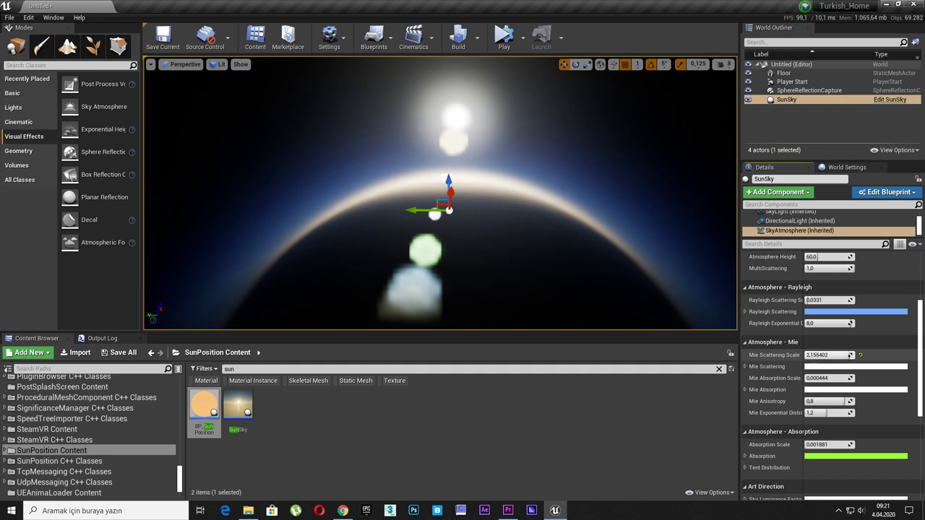
drag(840, 354, 826, 355)
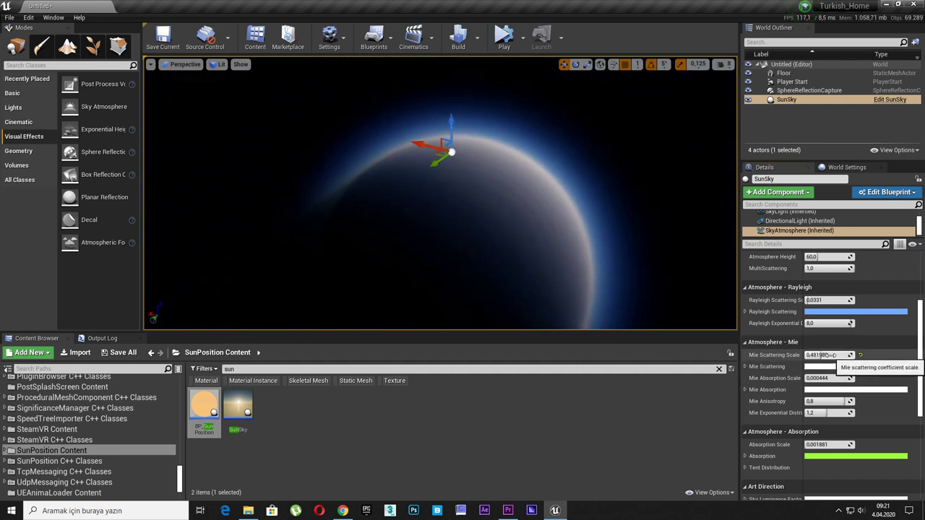
drag(832, 355, 833, 354)
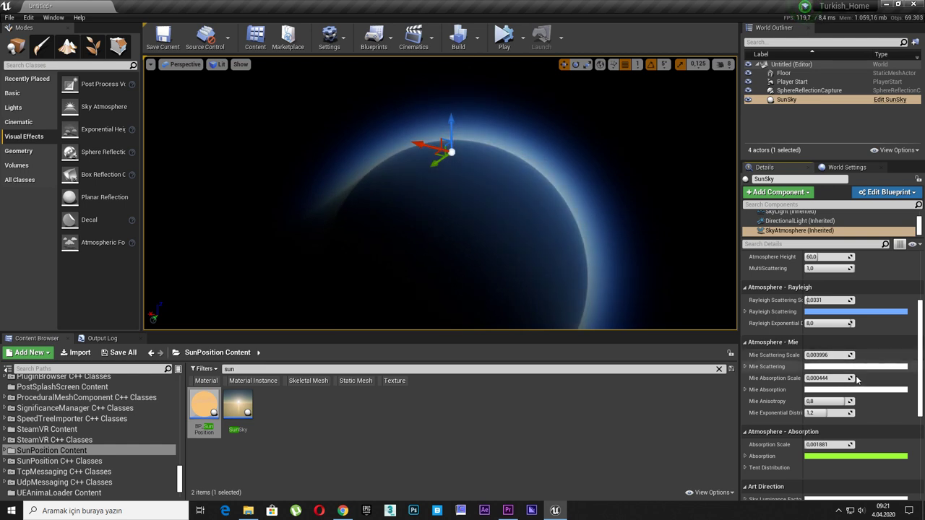
Raise Mie Absorption Scale to about 2.66, then bring it back down to 0.0
mouse_move(834, 378)
mouse_down()
mouse_move(856, 378)
mouse_move(832, 378)
mouse_up()
right_drag(605, 224, 597, 224)
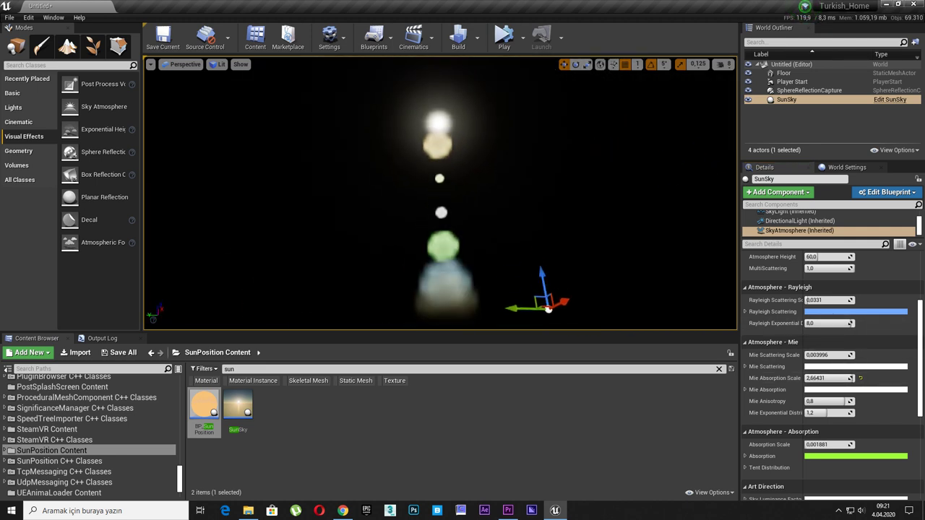
drag(831, 378, 803, 378)
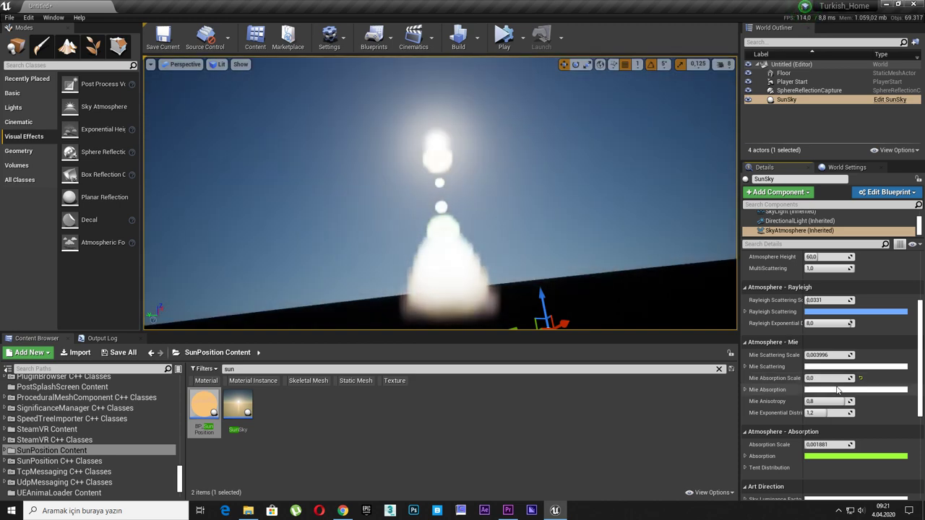
right_drag(467, 230, 479, 230)
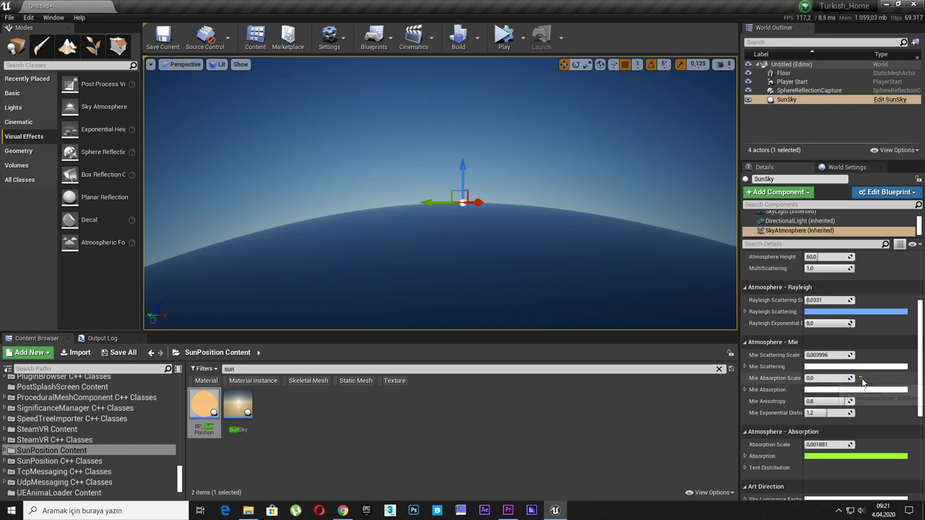
Test atmosphere Absorption Scale values such as 0.2 and zero, leaving it at 0.001881
scroll(861, 383, down, 2)
scroll(774, 393, down, 1)
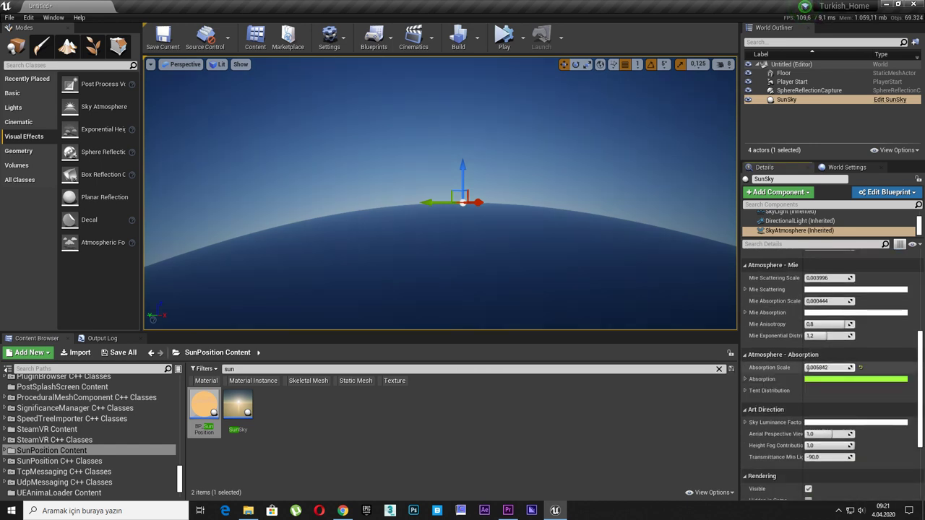
drag(824, 367, 838, 368)
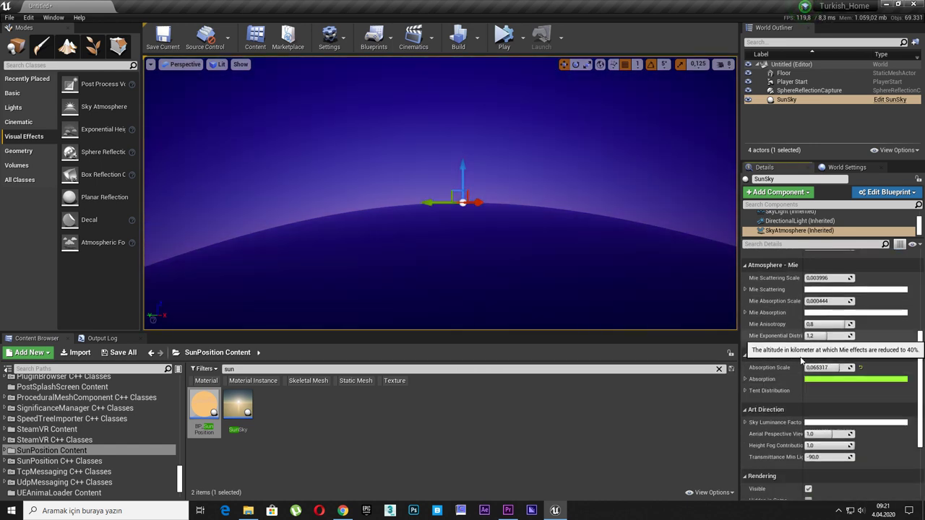
mouse_move(434, 217)
right_down()
mouse_move(477, 173)
mouse_move(463, 195)
mouse_move(455, 190)
right_up()
mouse_move(545, 246)
ctrl+mouse_down()
mouse_move(535, 303)
mouse_move(549, 289)
ctrl+mouse_up()
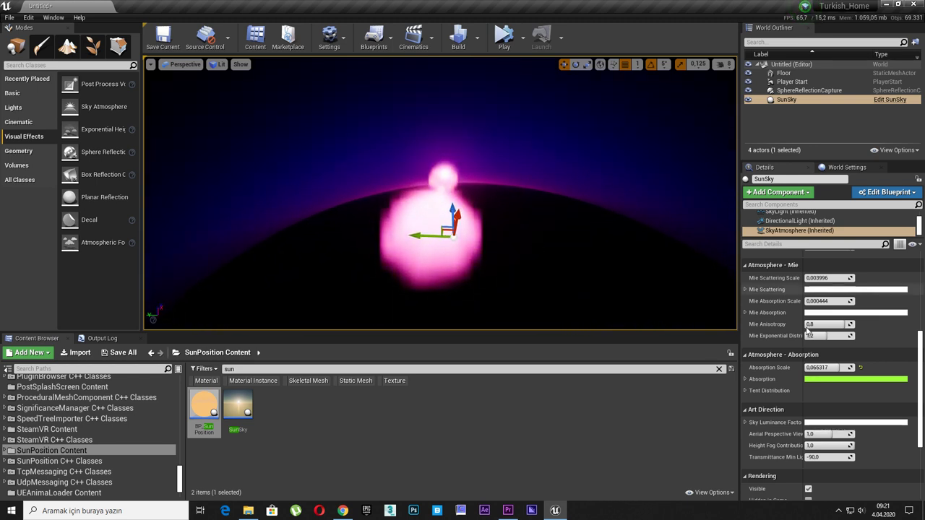
mouse_move(824, 367)
mouse_down()
mouse_move(839, 367)
mouse_move(810, 367)
mouse_up()
right_drag(441, 195, 506, 188)
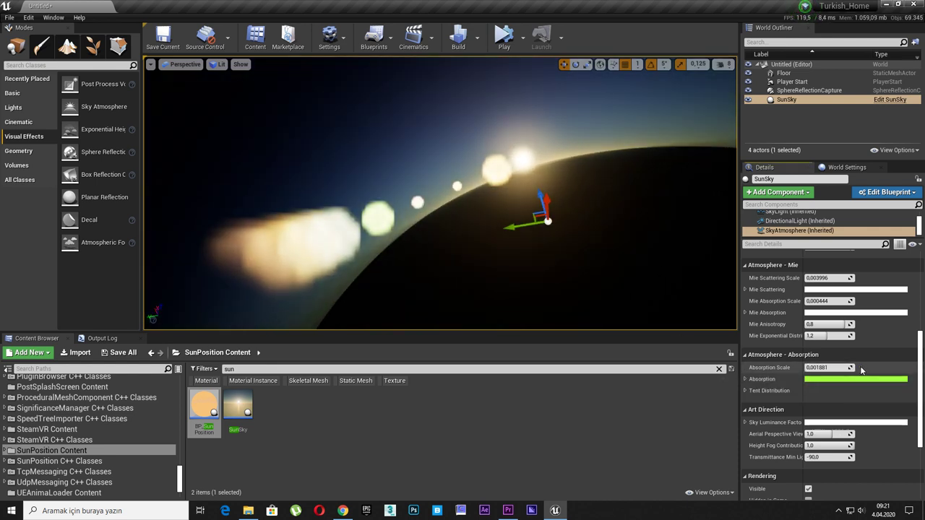
Set the sun's DirectionalLight intensity to 3.0 lux
click(800, 220)
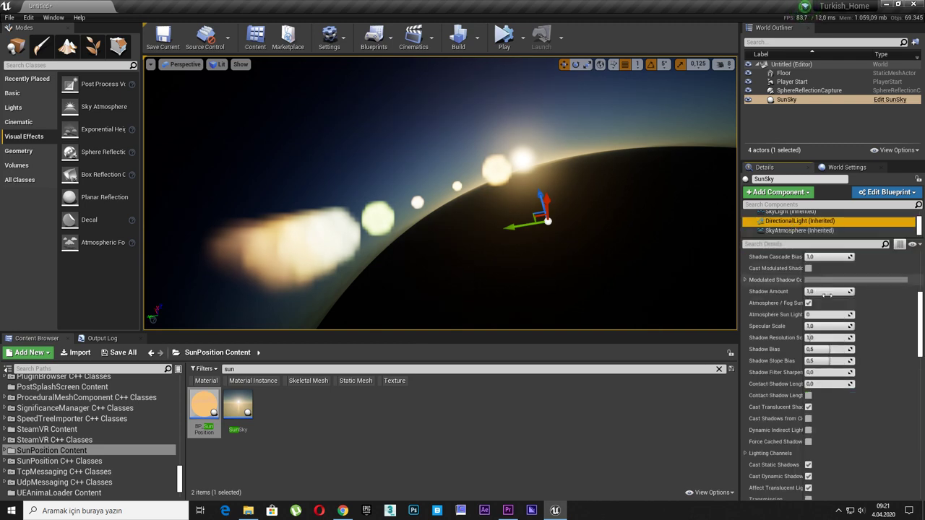
scroll(839, 338, up, 2)
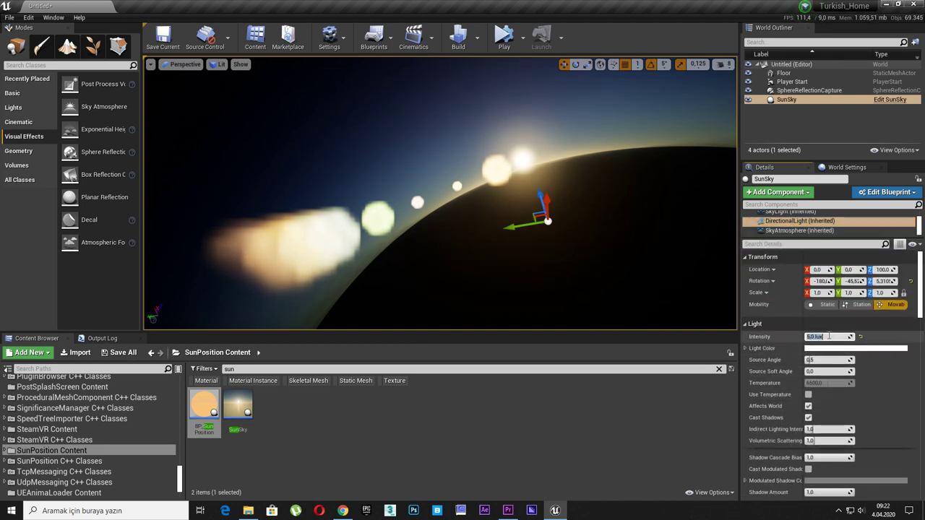
text(3)
key(Return)
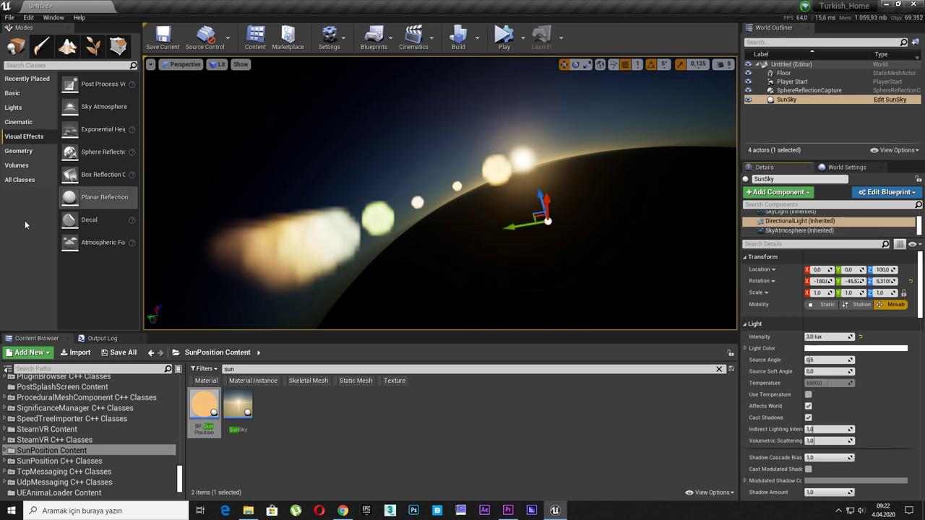
Search 'pos' in All Classes and place a Post Process Volume in the level
click(32, 182)
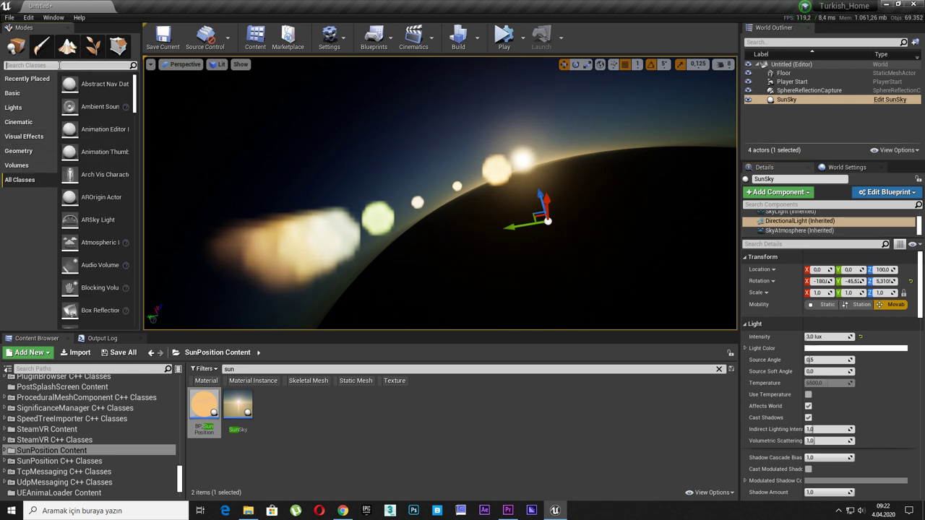
click(50, 65)
text(pos)
drag(55, 107, 222, 180)
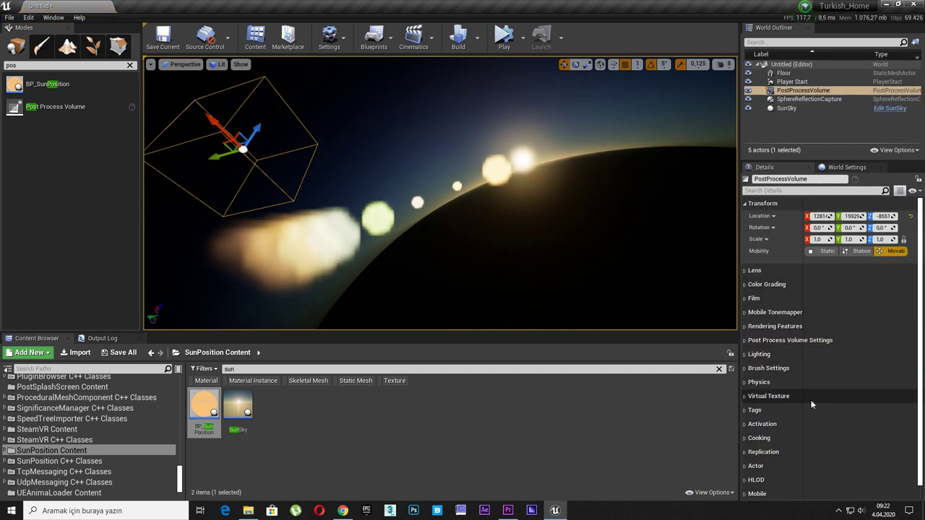
scroll(812, 399, down, 1)
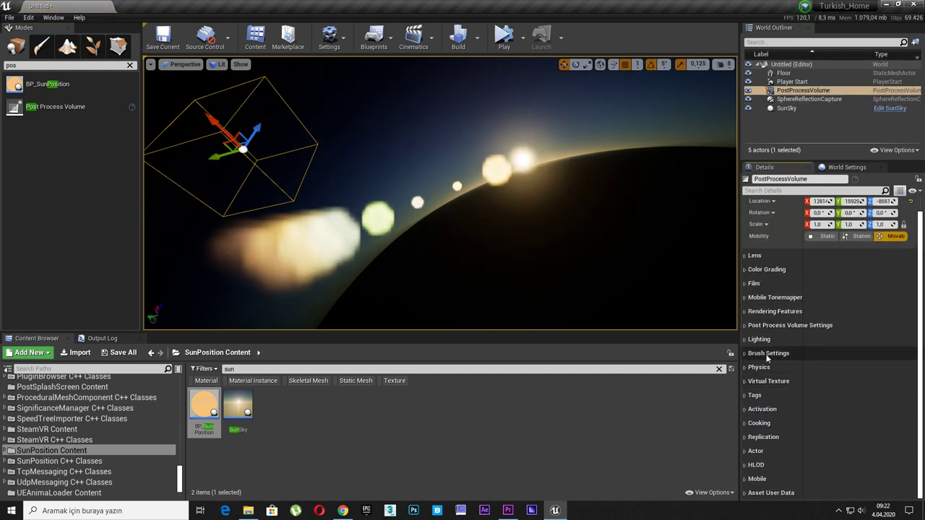
click(766, 354)
click(765, 352)
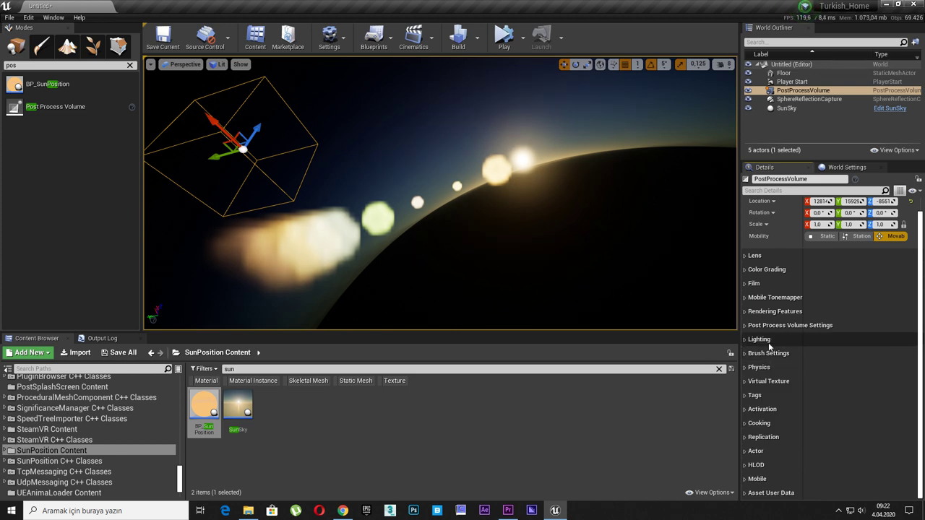
click(774, 354)
In the volume's Lens > Bloom settings, override the bloom method and set it to Standard
click(773, 354)
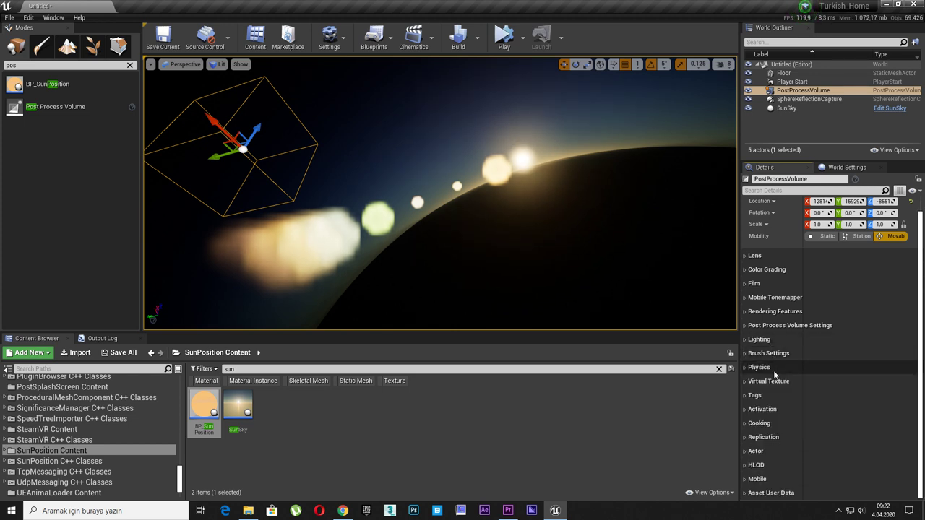
click(773, 369)
click(773, 369)
click(779, 325)
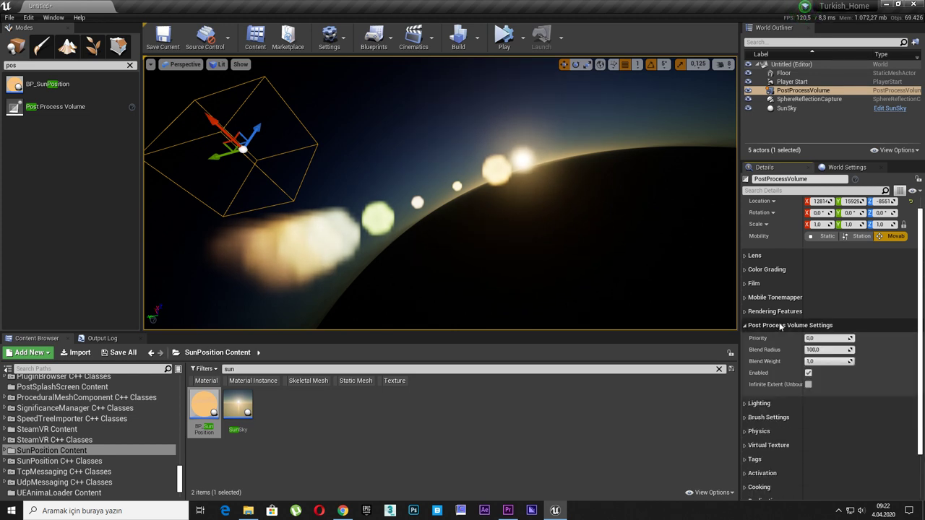
click(766, 269)
click(766, 268)
click(754, 255)
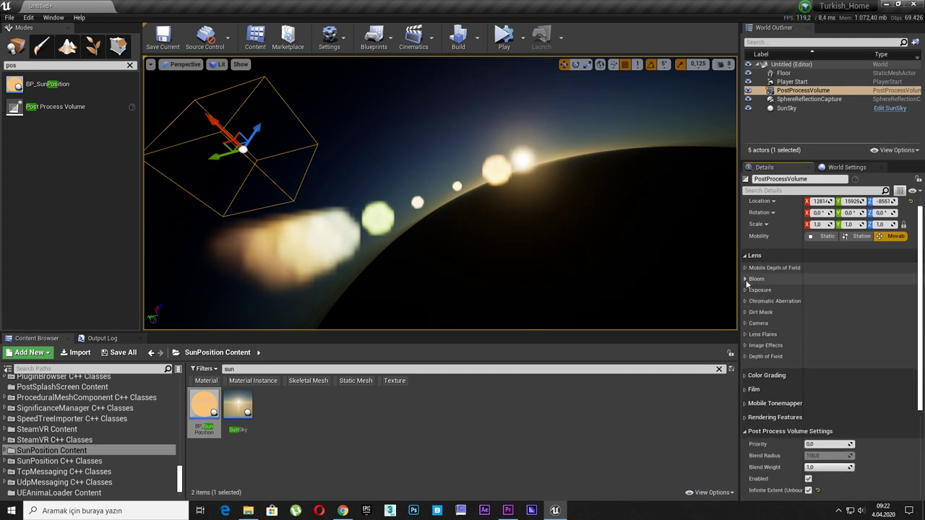
click(756, 279)
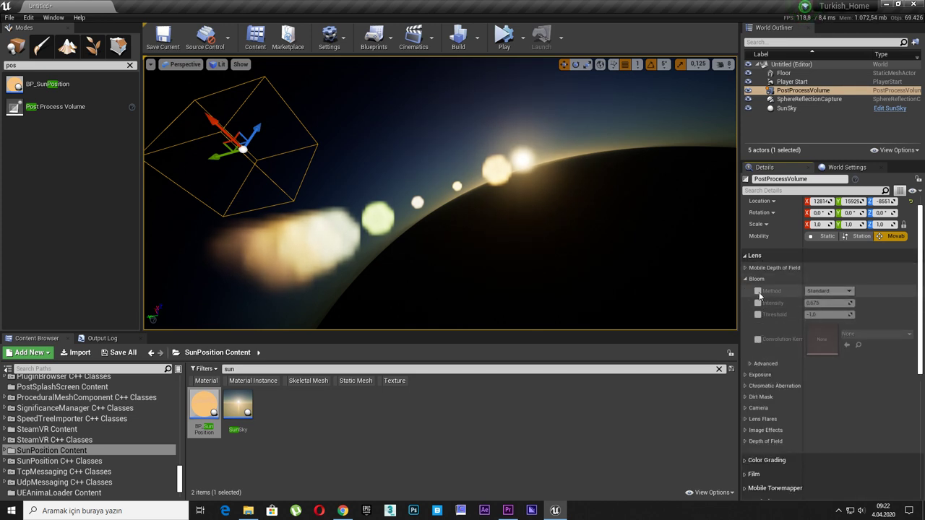
click(815, 292)
click(821, 309)
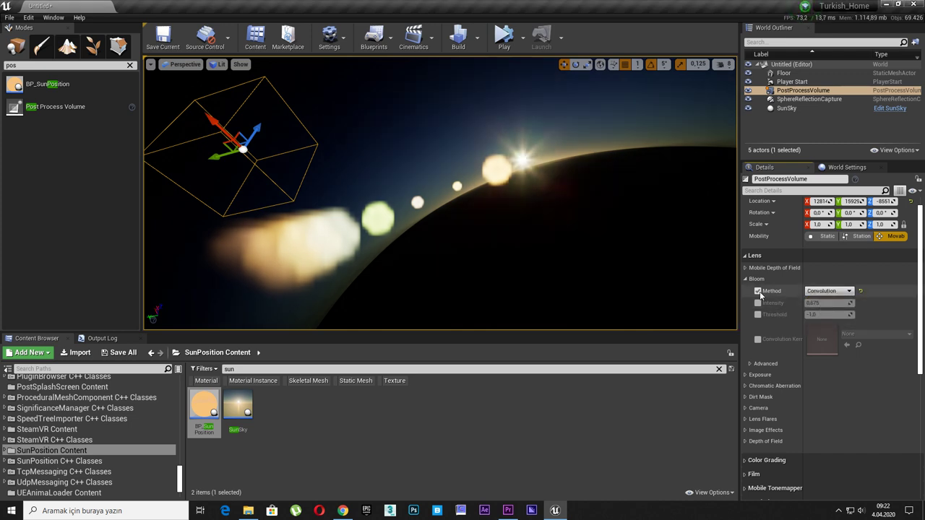
click(759, 292)
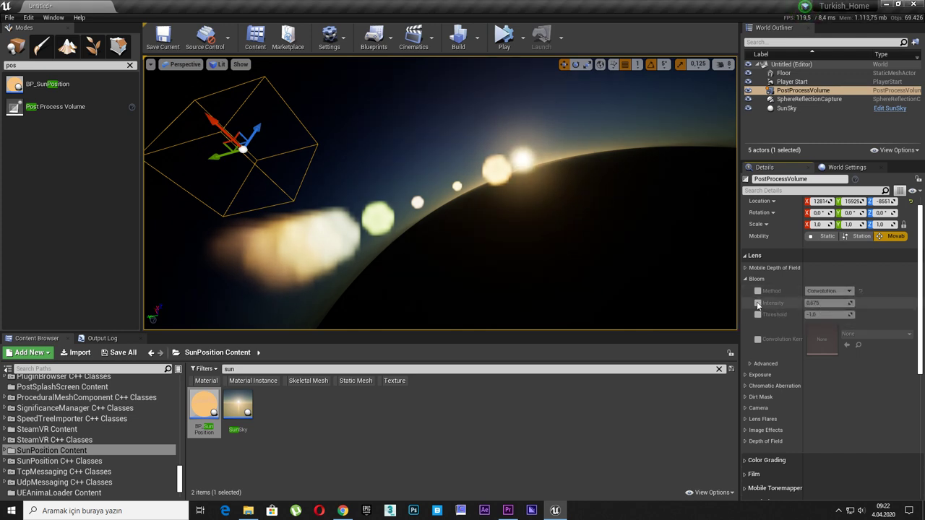
click(757, 290)
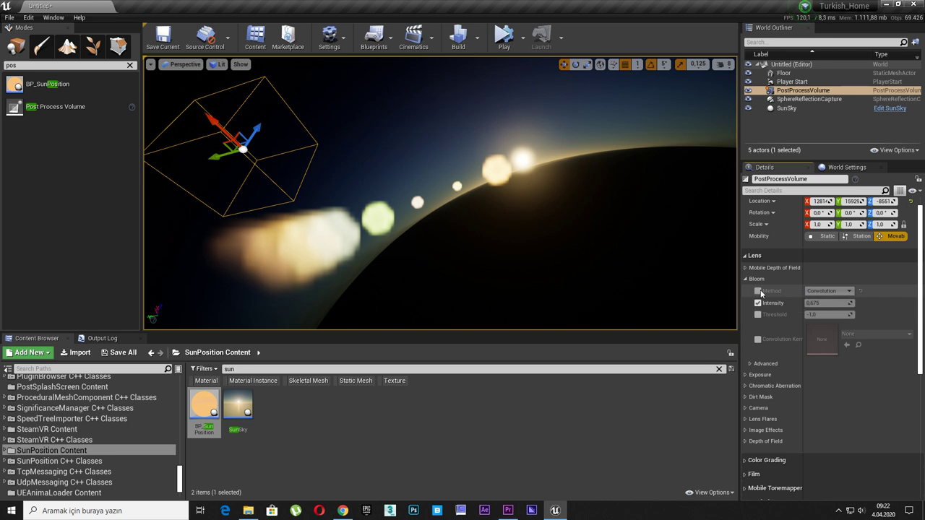
click(827, 291)
click(828, 298)
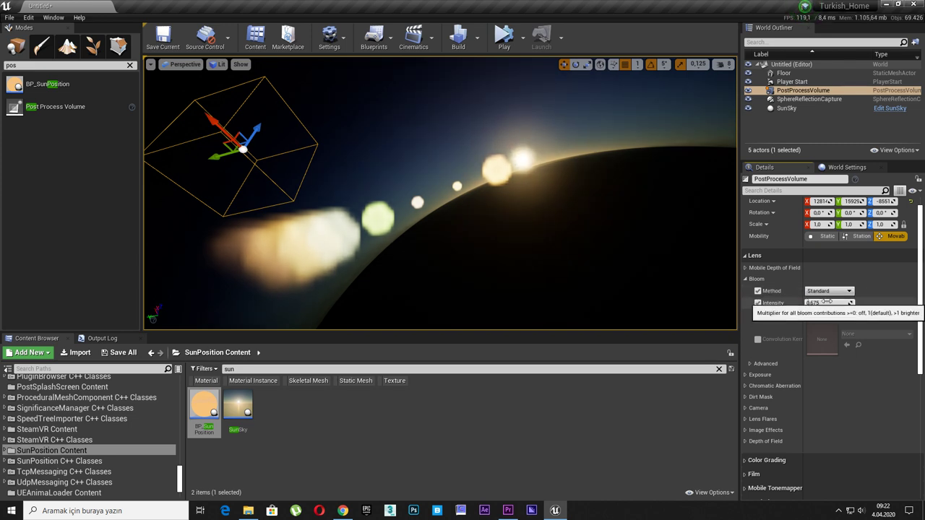
Set the bloom intensity to 0.3
mouse_move(828, 303)
mouse_down()
mouse_move(795, 303)
mouse_move(860, 305)
mouse_up()
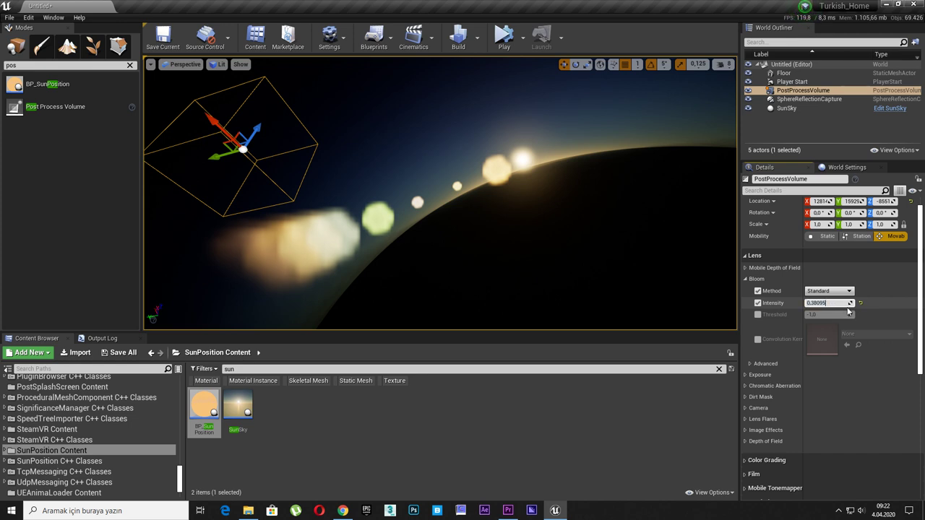
key(BackSpace)
key(BackSpace)
key(BackSpace)
text(0,1)
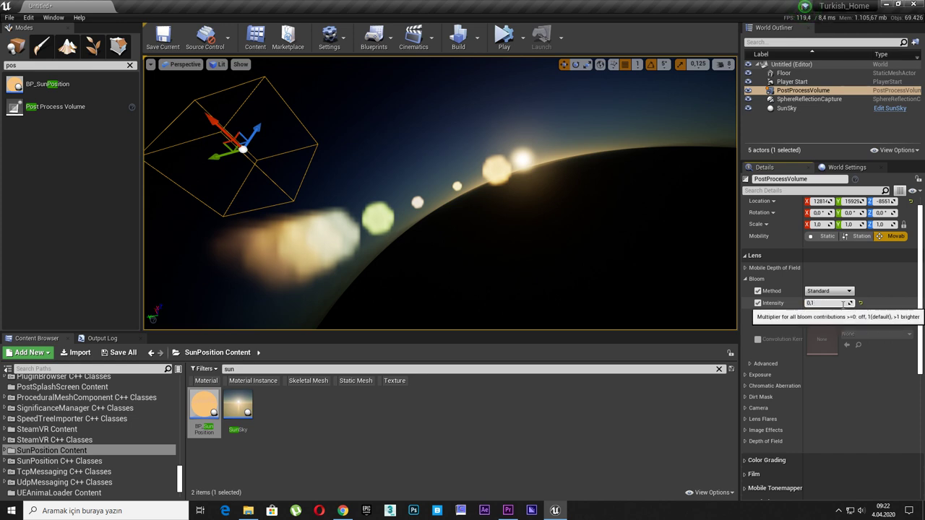
text(0,3)
key(Return)
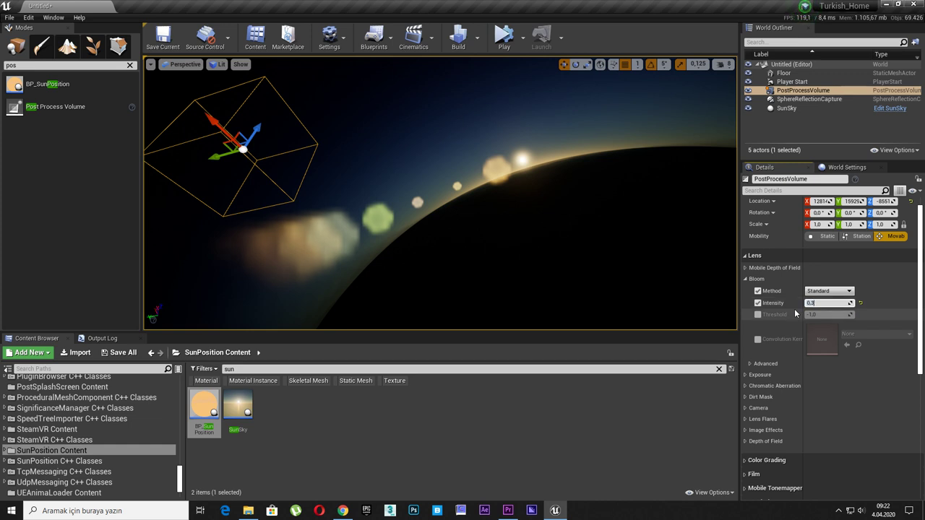
key(Return)
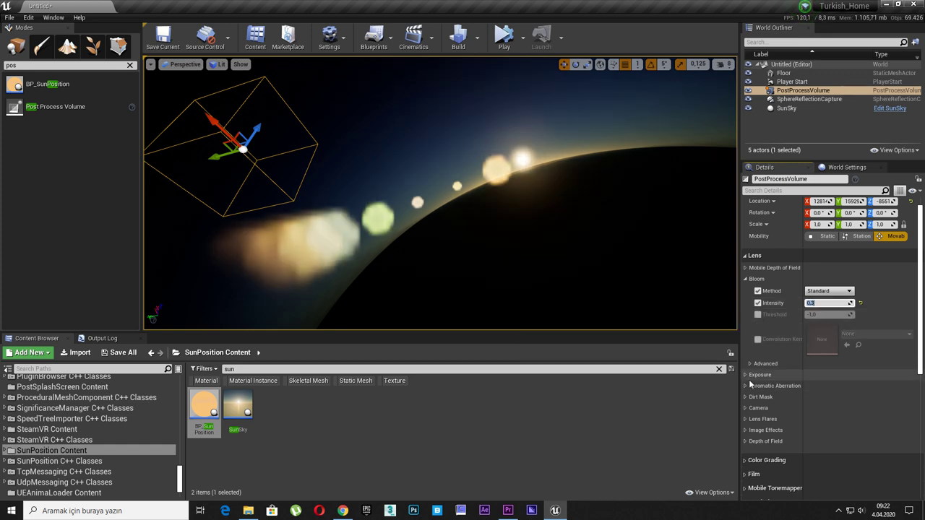
Override Lens Flares intensity, trying 0 and 0.2, and settle on 0.1
click(744, 419)
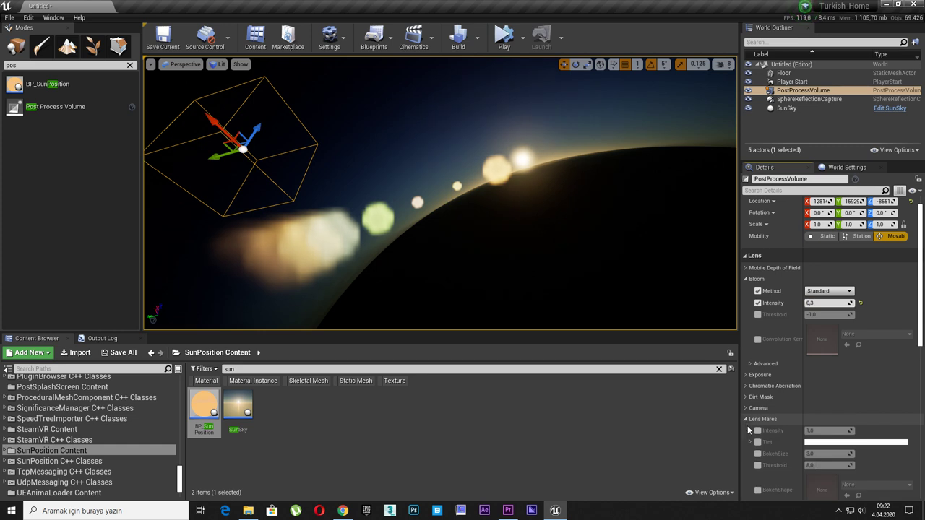
drag(831, 431, 795, 430)
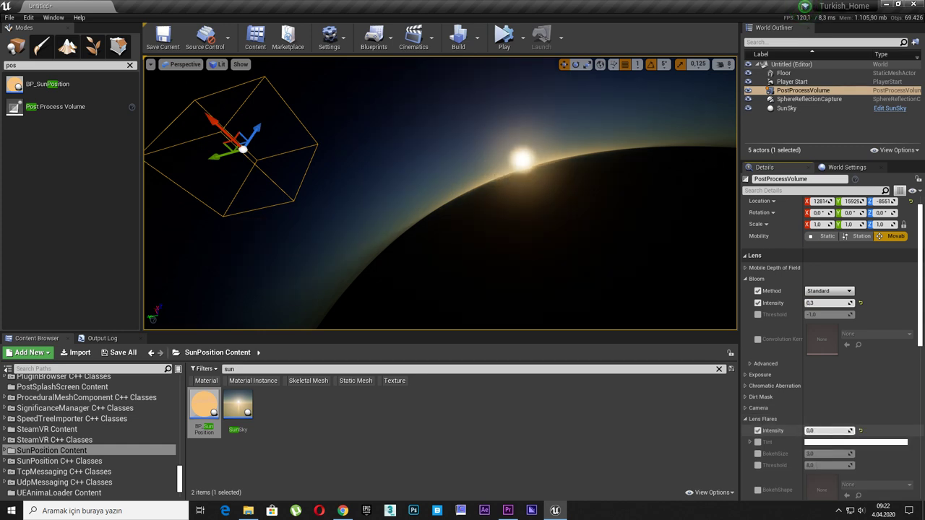
click(842, 431)
key(Return)
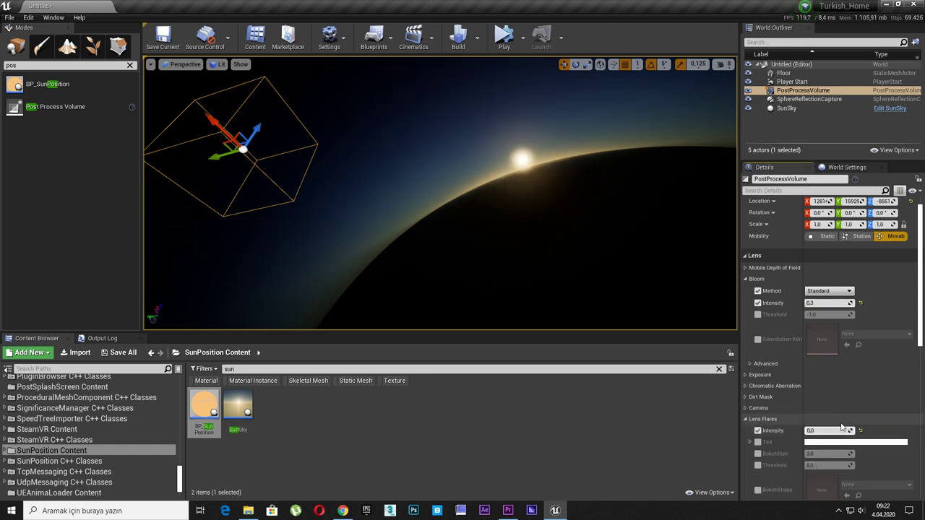
text(2)
key(Return)
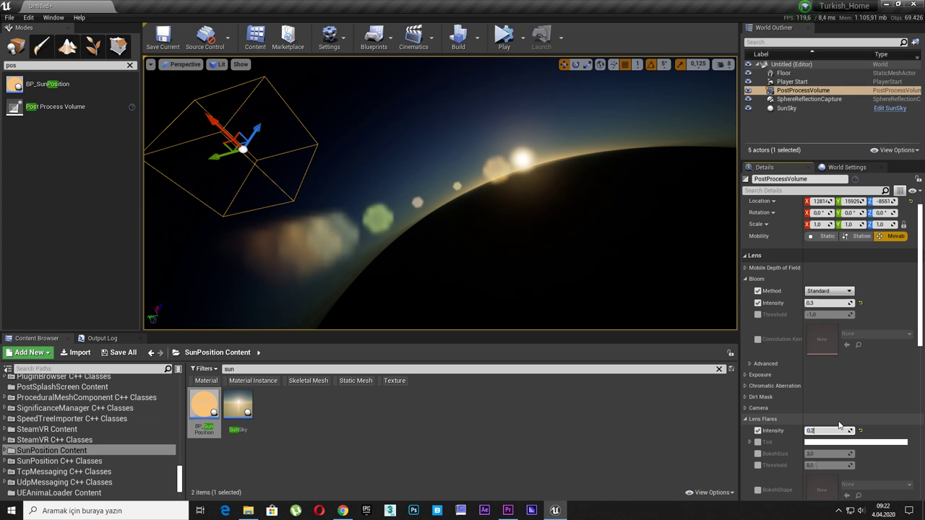
text(1)
key(Return)
right_drag(651, 289, 651, 290)
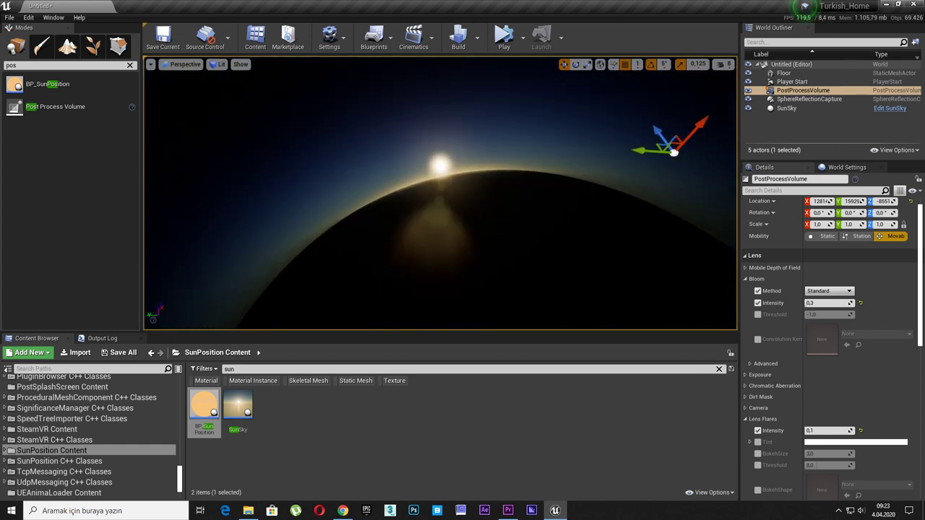
Select the SunSky's SkyAtmosphere component and test the atmosphere height, then reset it to default
click(787, 109)
click(799, 230)
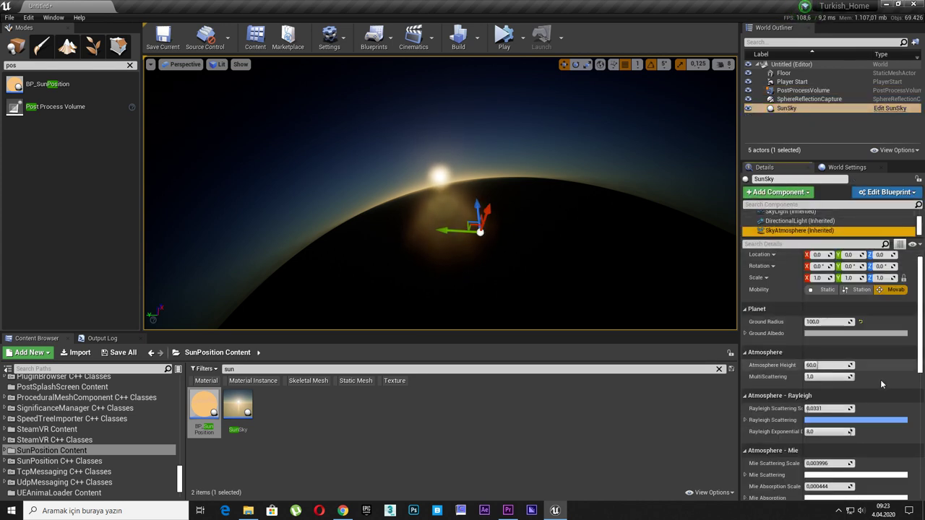
mouse_move(829, 365)
mouse_down()
mouse_move(867, 365)
mouse_move(816, 365)
mouse_up()
click(860, 365)
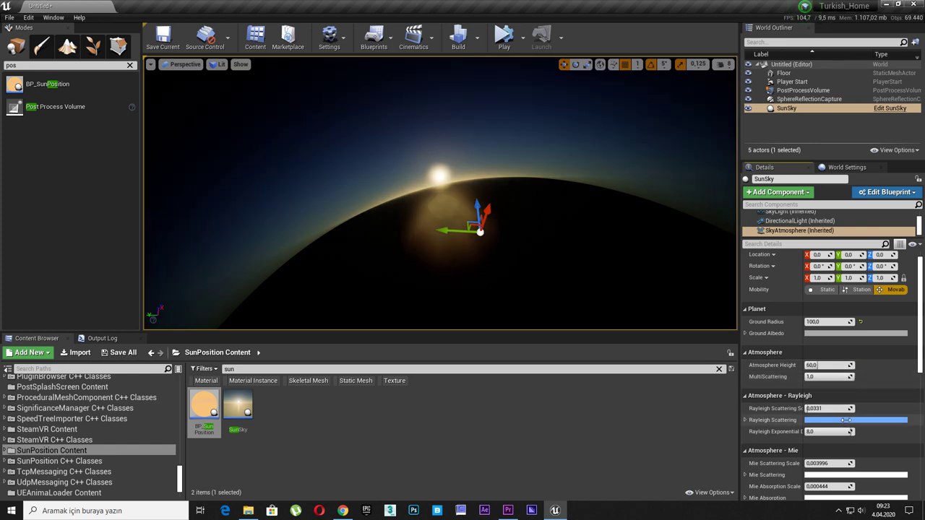
Raise the Absorption Scale to preview it, then enter an Absorption Scale of 0.2
scroll(838, 380, down, 3)
scroll(831, 383, down, 2)
drag(828, 384, 868, 384)
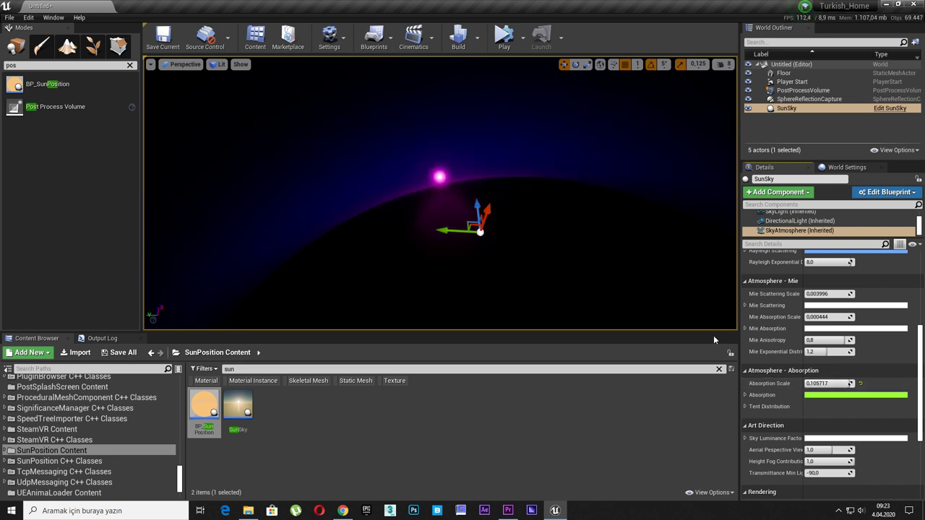
mouse_move(440, 217)
right_down()
mouse_move(441, 195)
mouse_move(463, 167)
mouse_move(449, 217)
mouse_move(434, 195)
right_up()
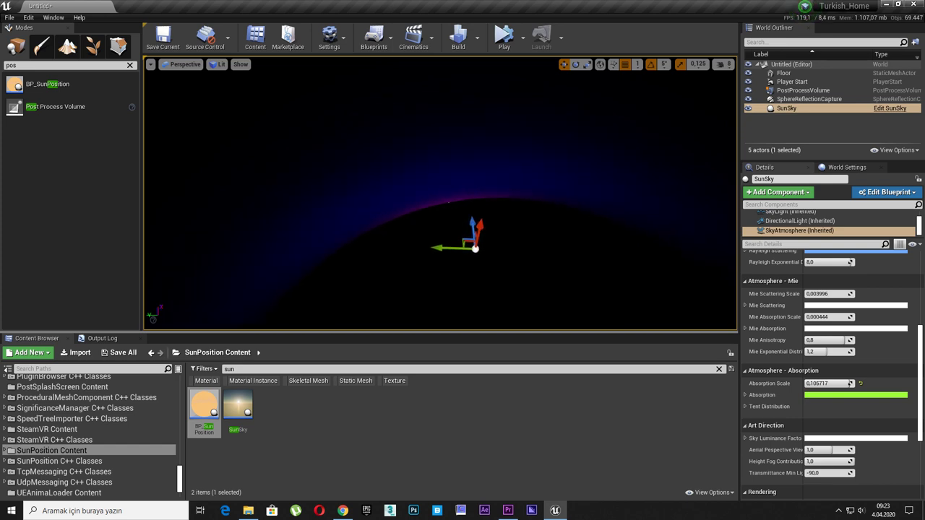
click(829, 383)
text(0,2)
key(Return)
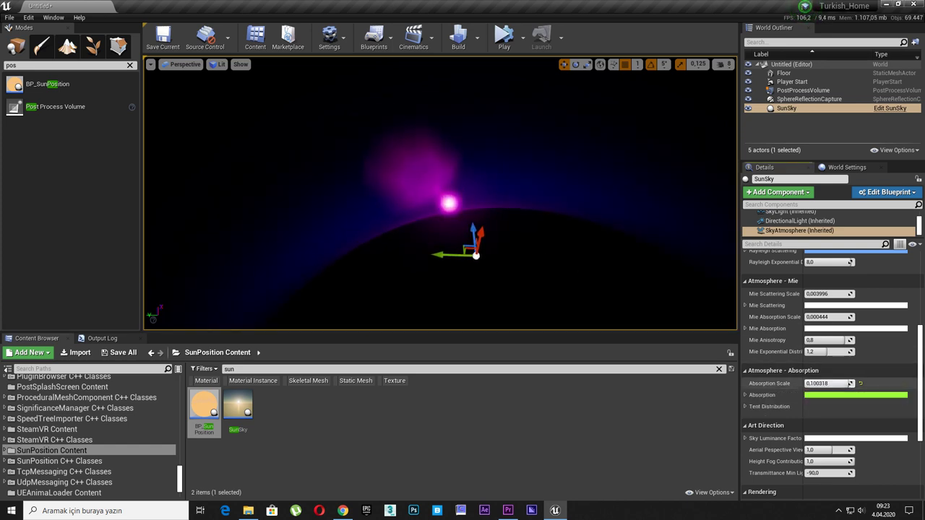
Lower Absorption Scale gradually to 0.0, turning the planet's glowing rim blue
drag(829, 383, 824, 383)
mouse_move(441, 217)
right_down()
mouse_move(448, 203)
mouse_move(441, 246)
mouse_move(441, 188)
right_up()
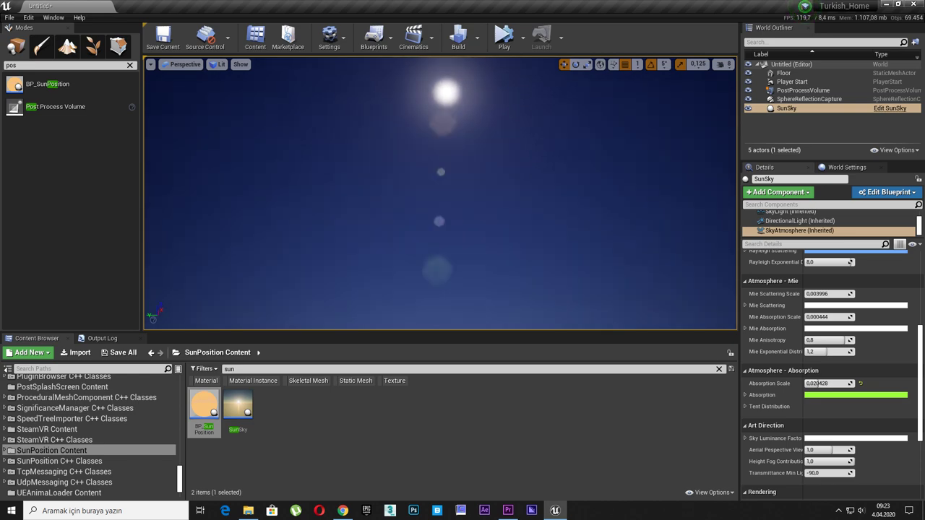
drag(824, 383, 816, 383)
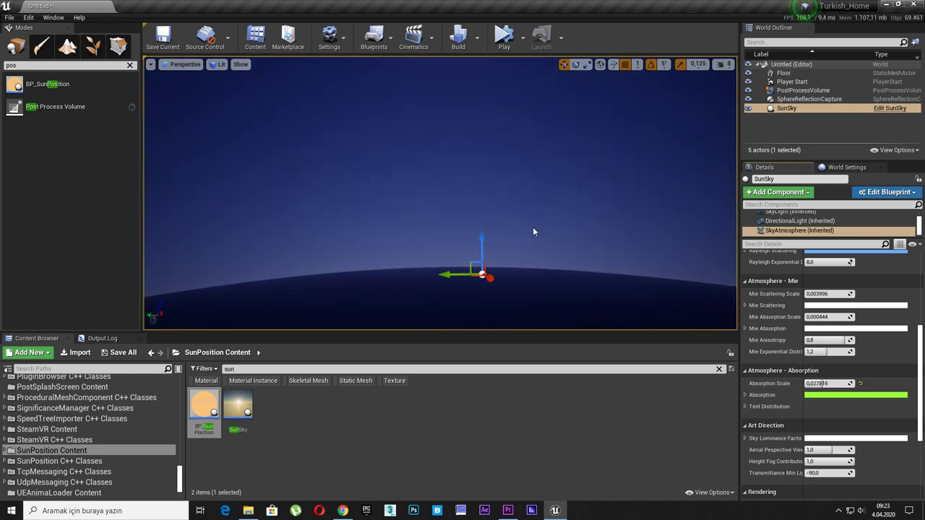
mouse_move(533, 232)
right_down()
mouse_move(506, 210)
mouse_move(498, 231)
right_up()
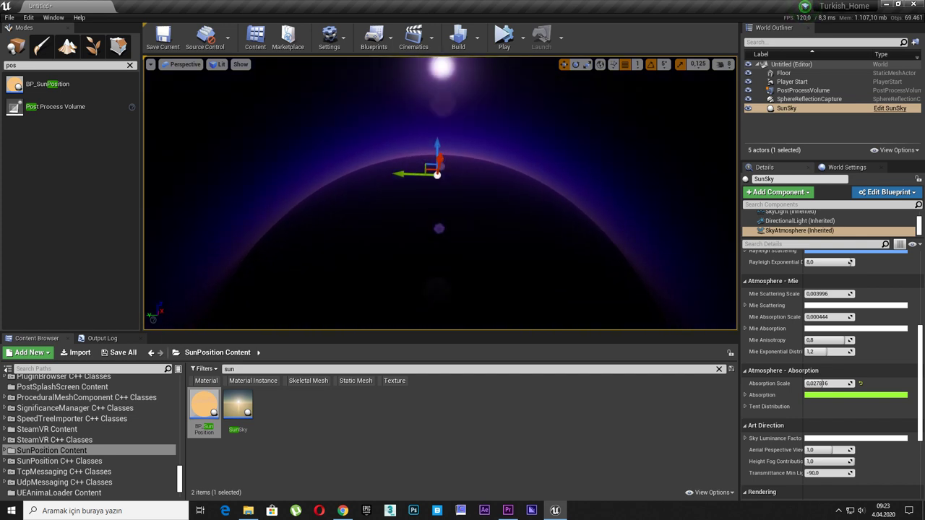
right_drag(441, 217, 445, 202)
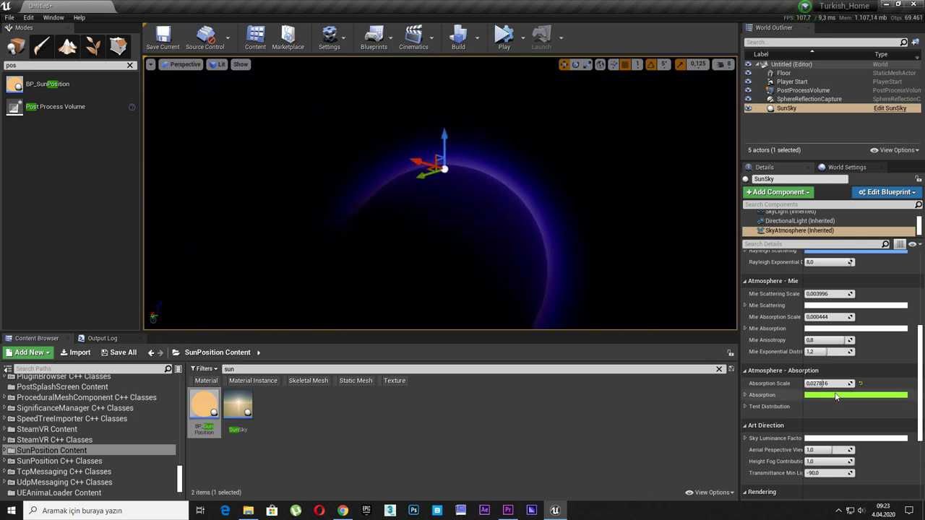
drag(830, 383, 802, 383)
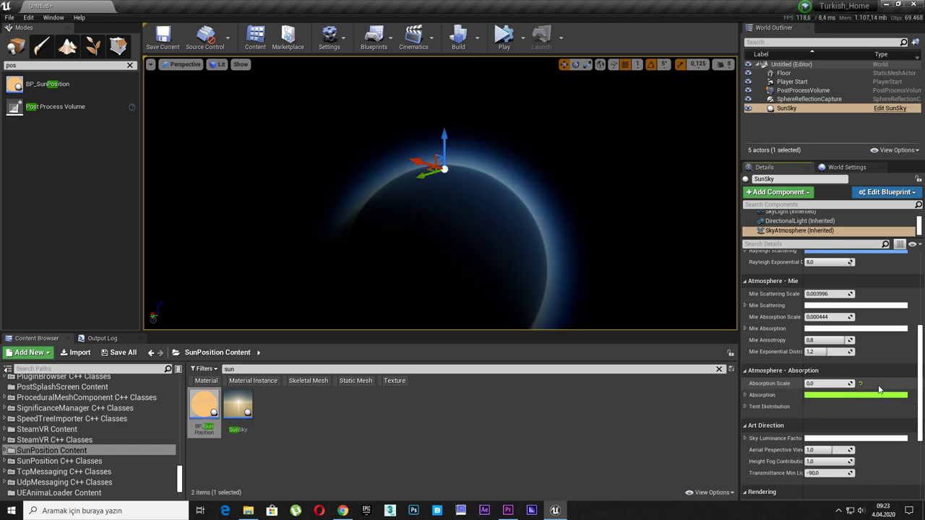
Frame the SunSky actor and orbit around it until the sun is in view
scroll(817, 402, down, 3)
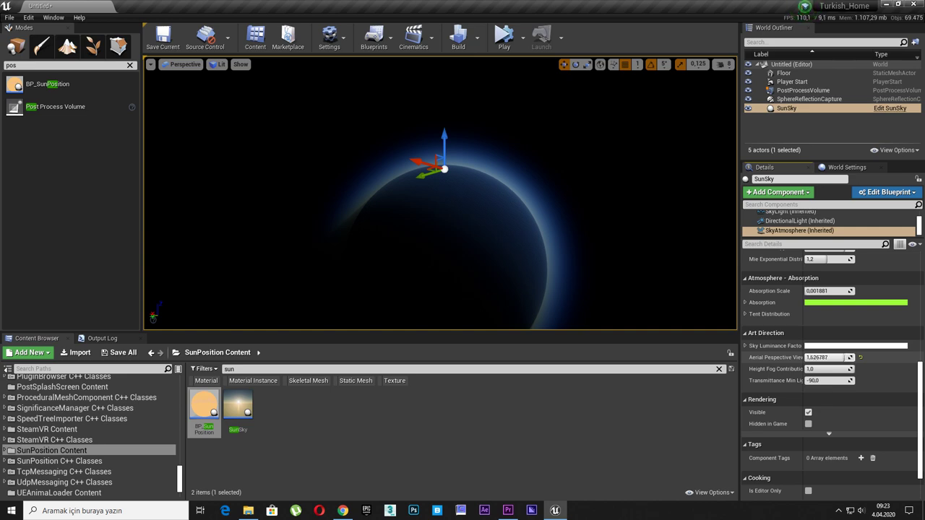
scroll(562, 250, up, 5)
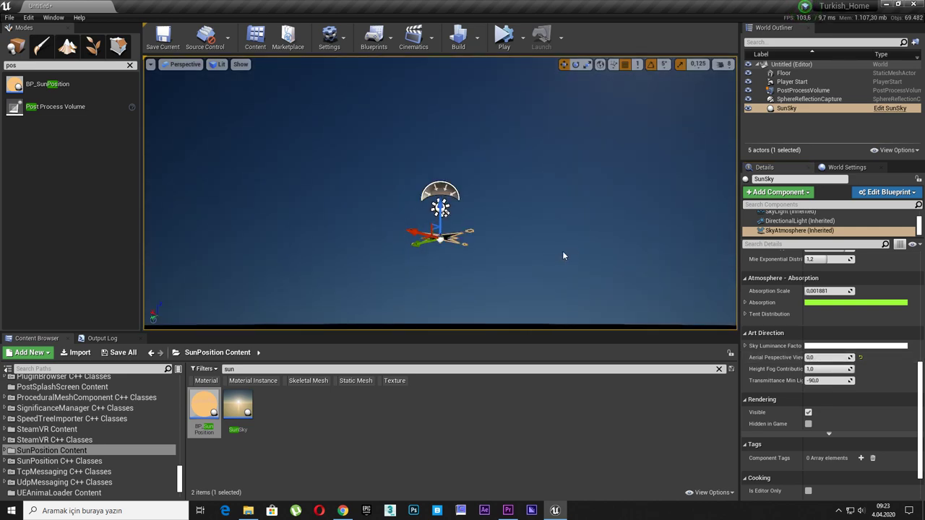
right_drag(563, 251, 564, 217)
key(f)
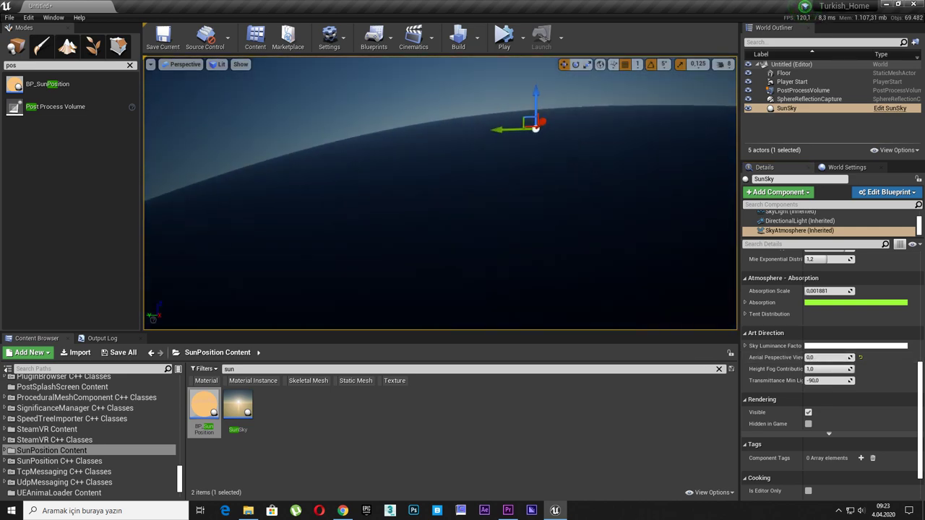
mouse_move(483, 213)
alt+mouse_down()
mouse_move(453, 237)
mouse_move(441, 210)
alt+mouse_up()
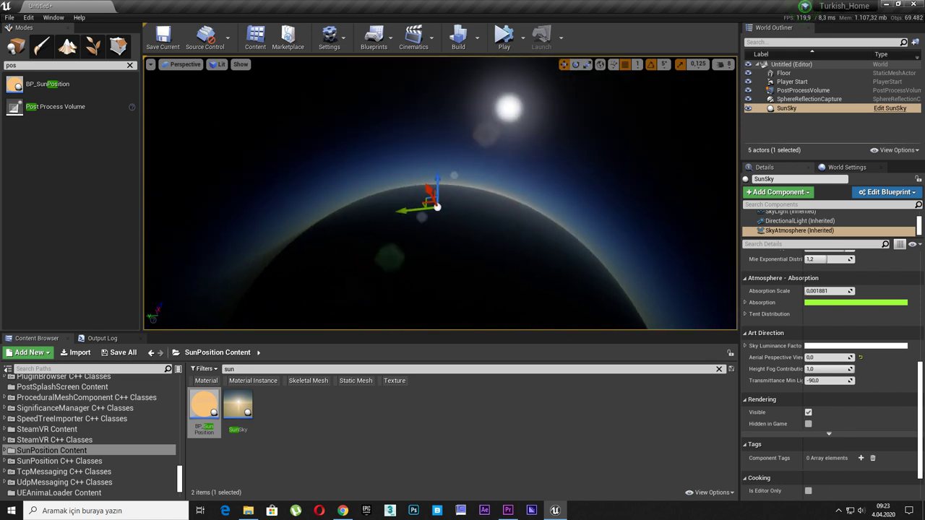
Test Aerial Perspective and Height Fog Contribution, restore both to 1.0, and commit Transmittance Min Light Elevation -90.0
drag(838, 360, 853, 359)
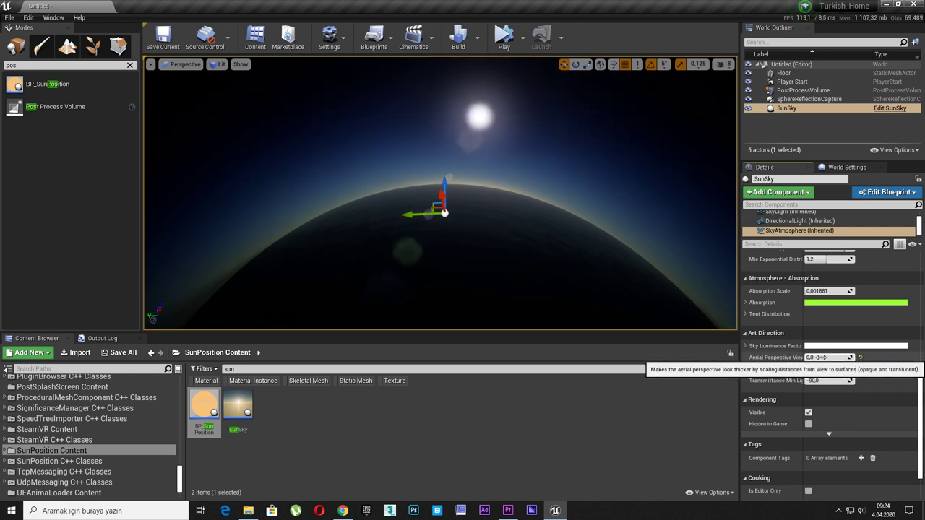
click(861, 357)
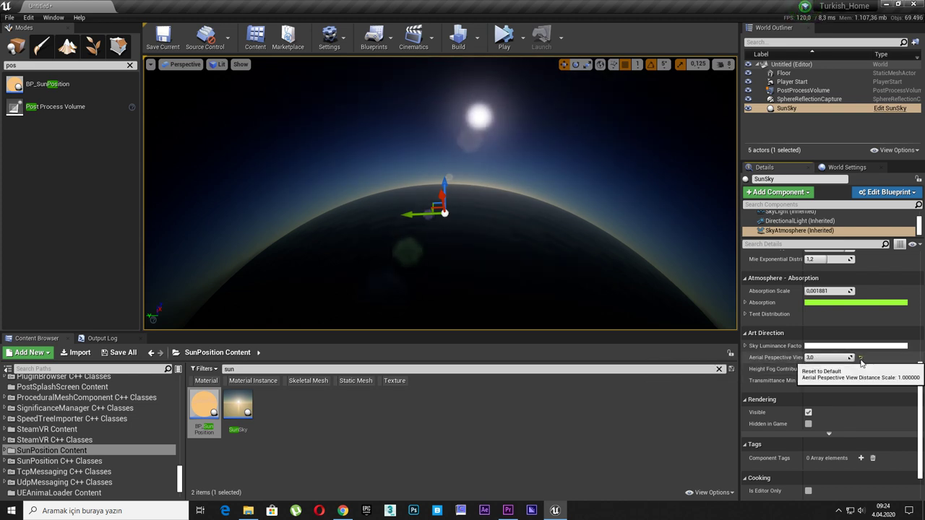
drag(828, 370, 806, 369)
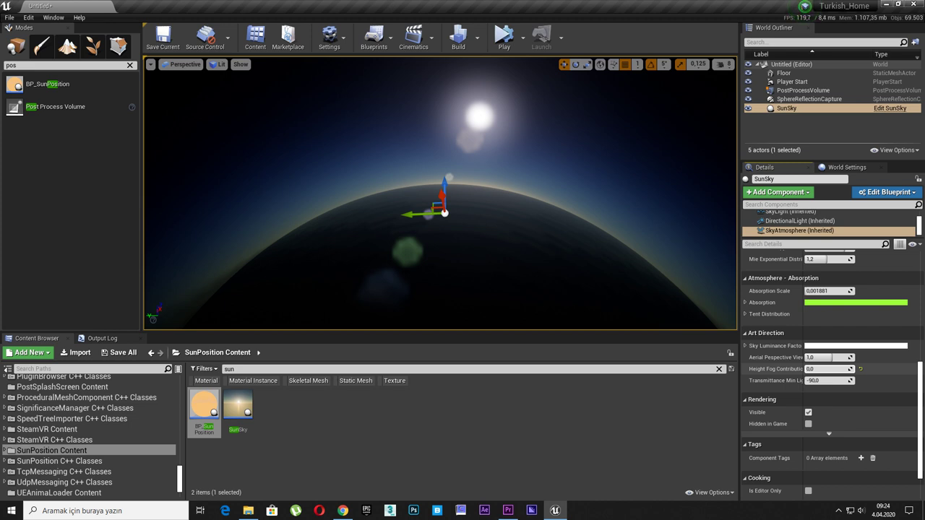
click(859, 369)
drag(824, 381, 853, 381)
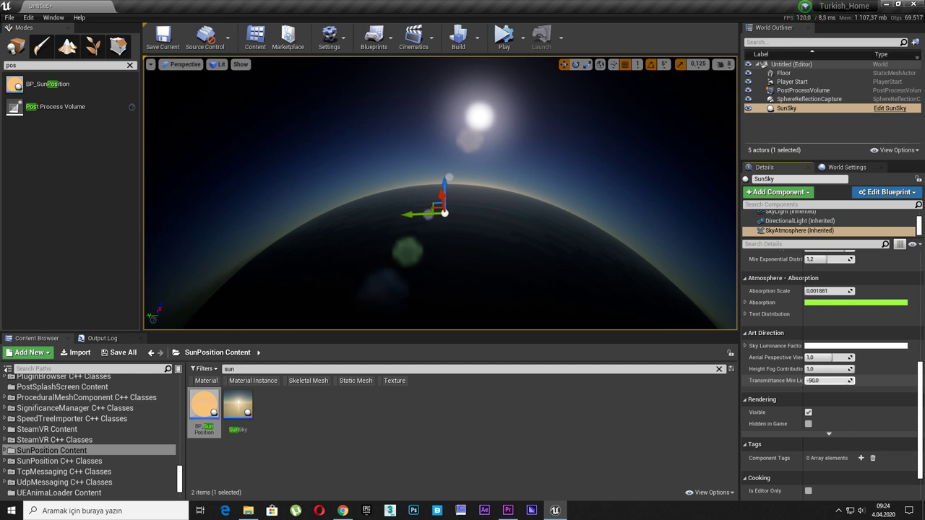
key(Return)
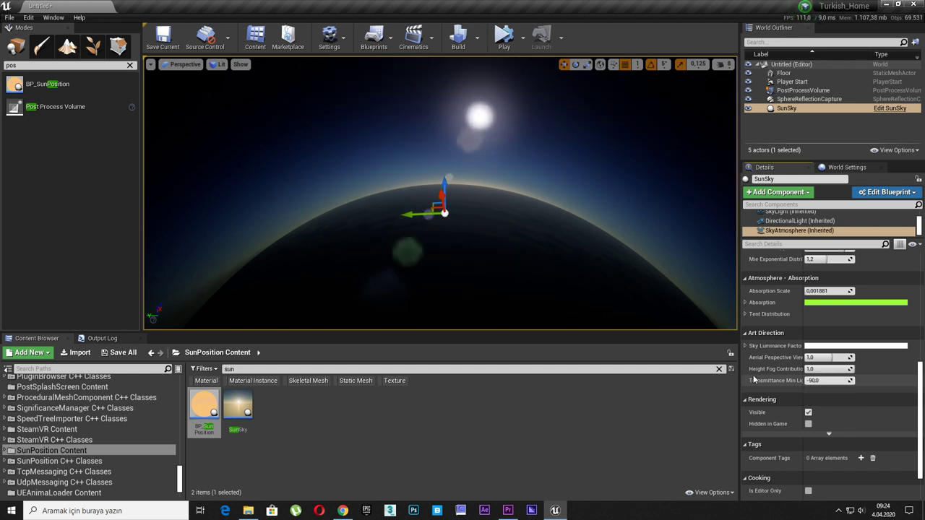
Lower the MultiScattering amount and adjust the atmosphere height slightly down from 200
scroll(752, 380, up, 4)
scroll(752, 380, up, 2)
scroll(752, 380, up, 4)
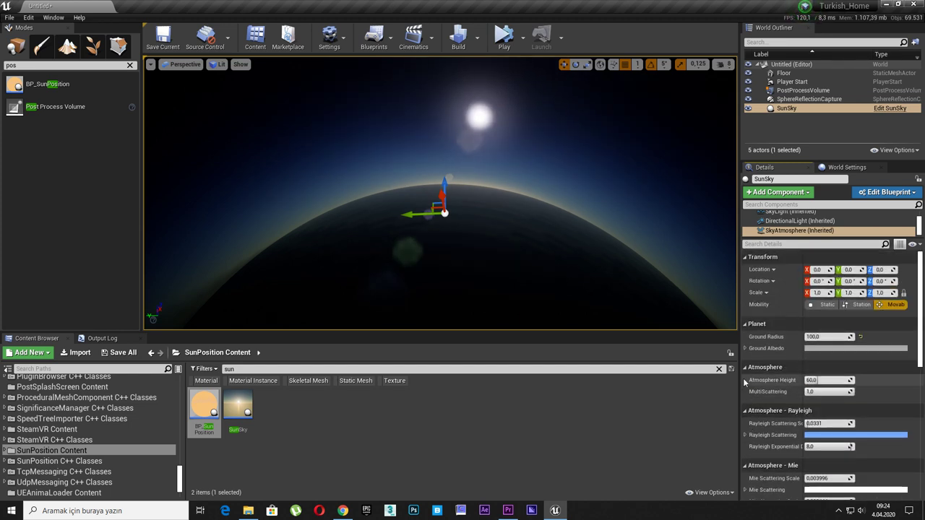
right_drag(441, 217, 463, 203)
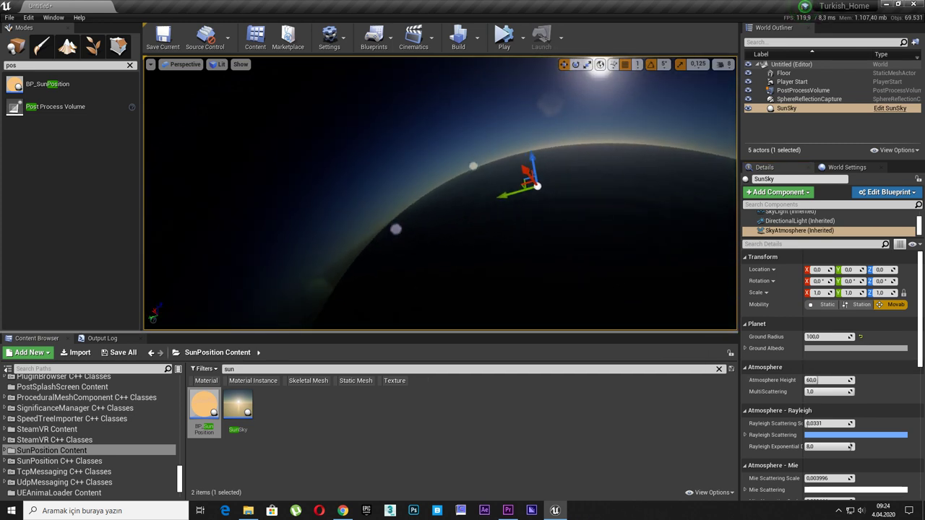
drag(831, 391, 817, 391)
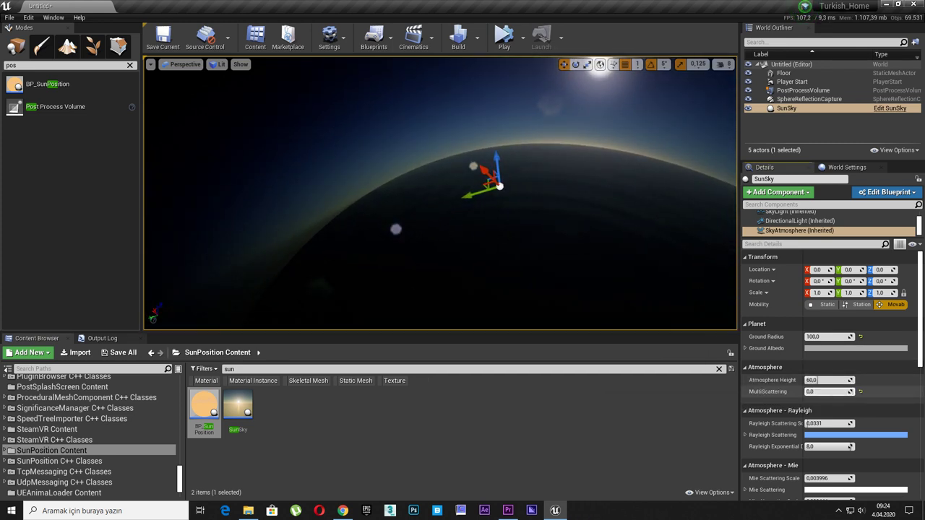
drag(824, 380, 827, 380)
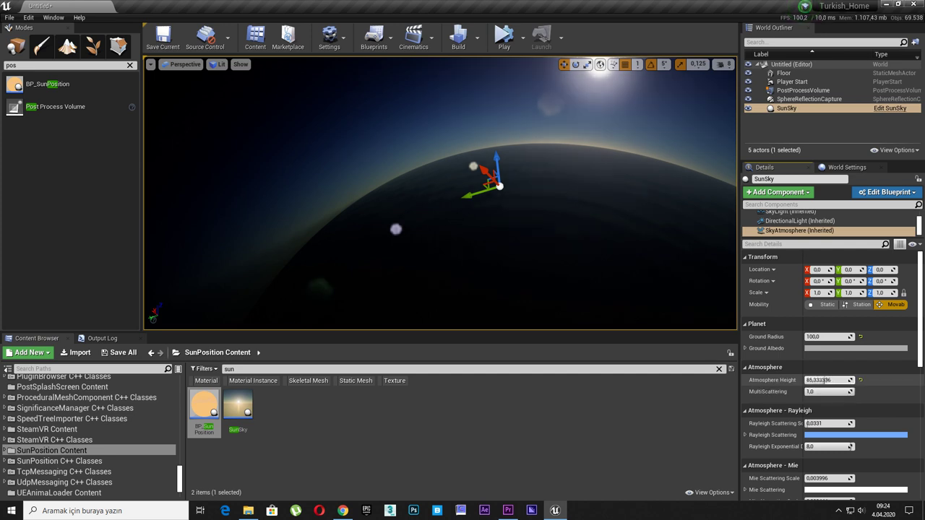
right_drag(547, 238, 535, 216)
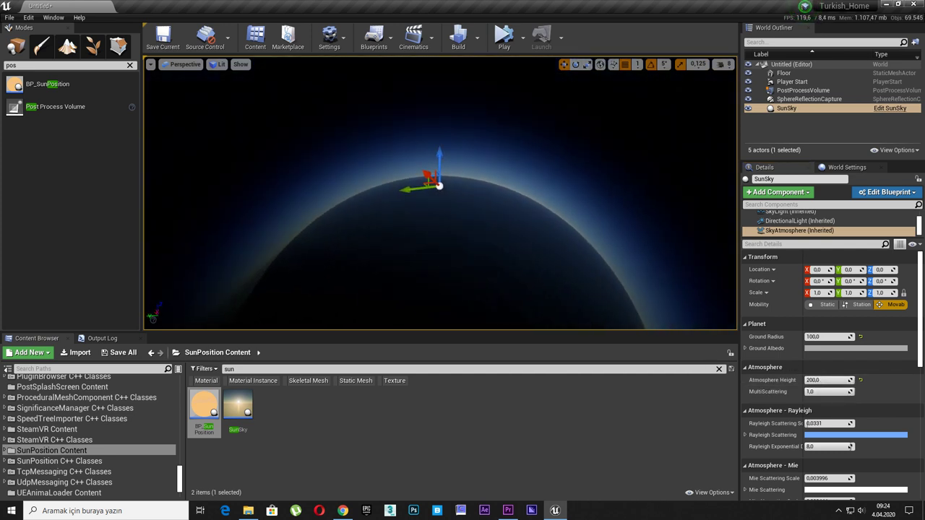
drag(828, 380, 823, 381)
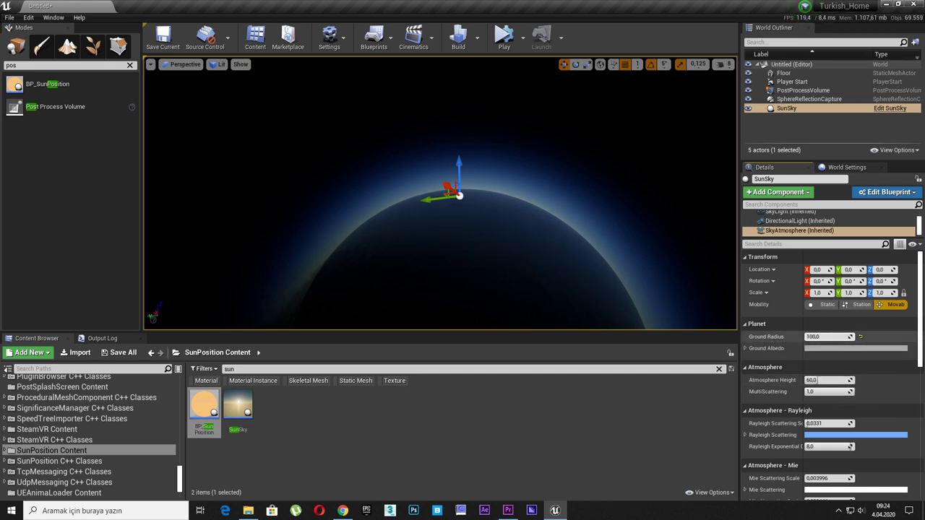
Try Ground Radius values of 6000 and then 150
text(6000)
key(Return)
click(825, 336)
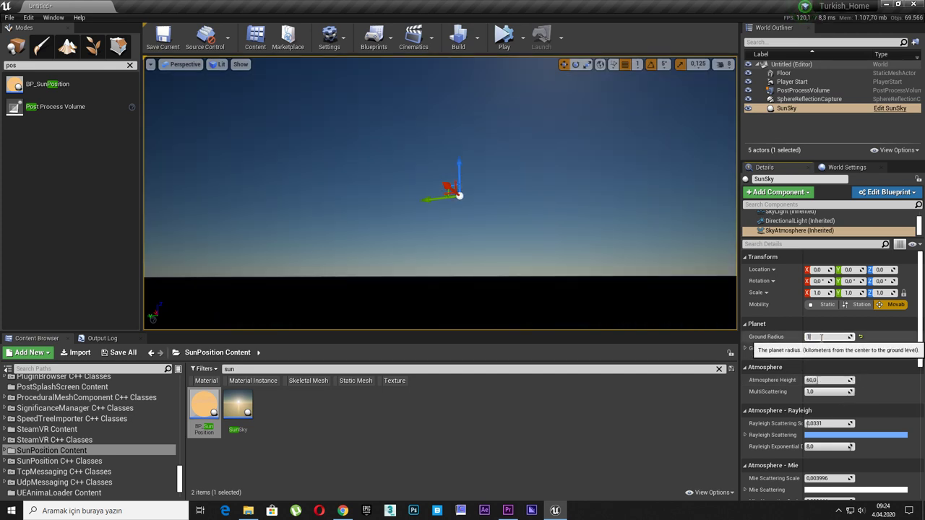
text(50)
key(Return)
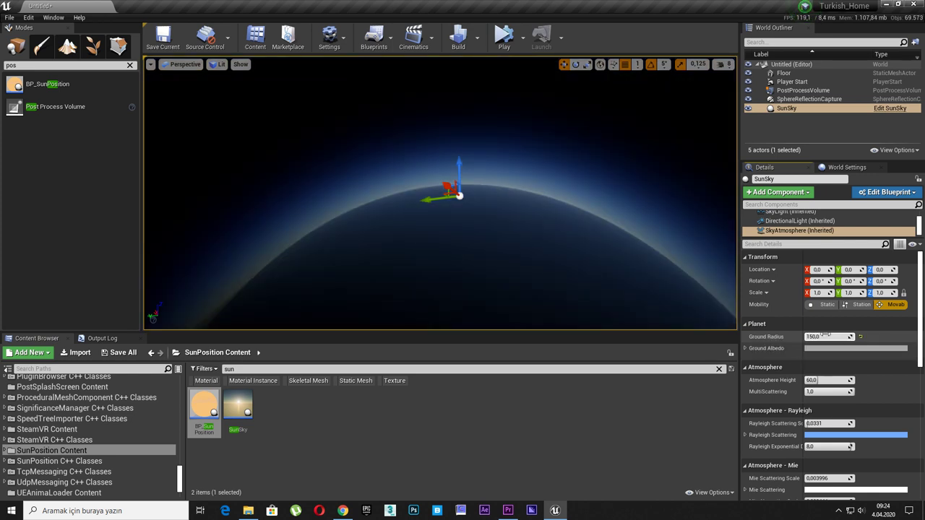
Try Ground Radius 100 and 250, then restore the 6360 default for a flat horizon
text(100)
key(Return)
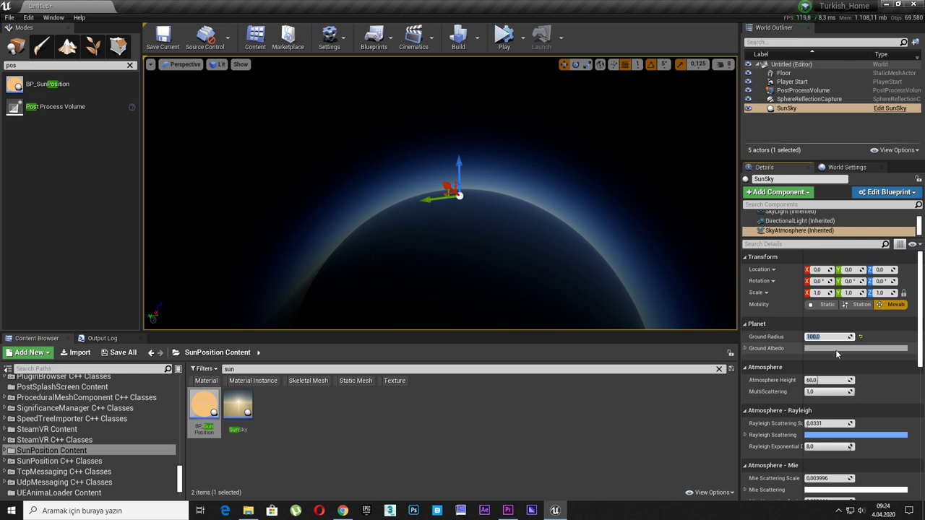
text(250)
key(Return)
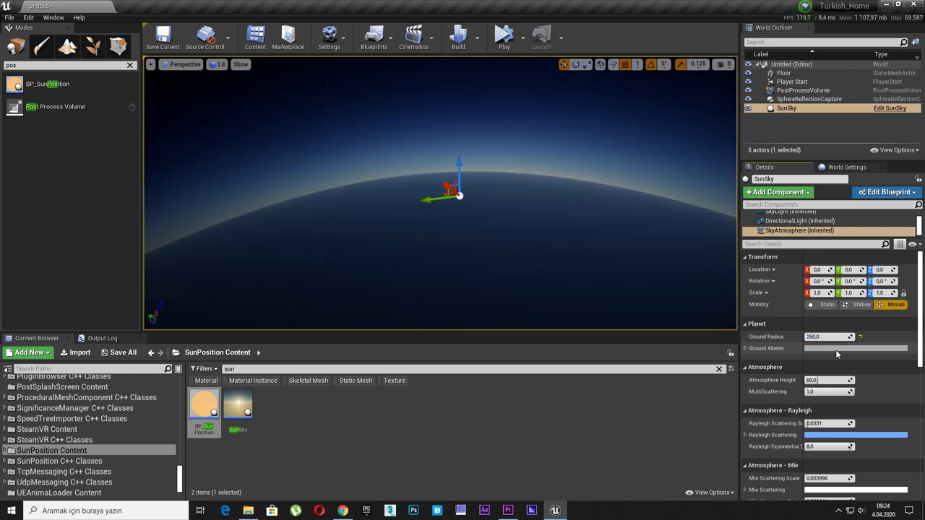
click(860, 337)
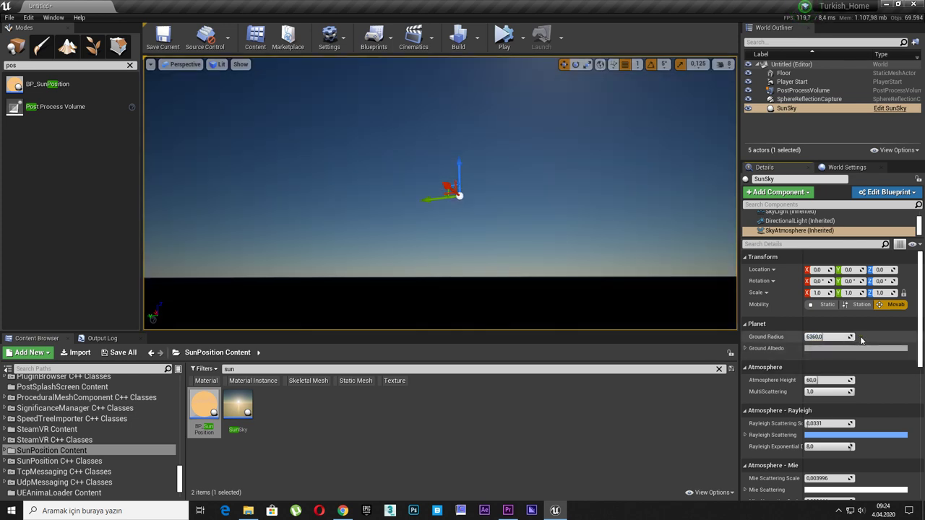
right_drag(508, 233, 528, 253)
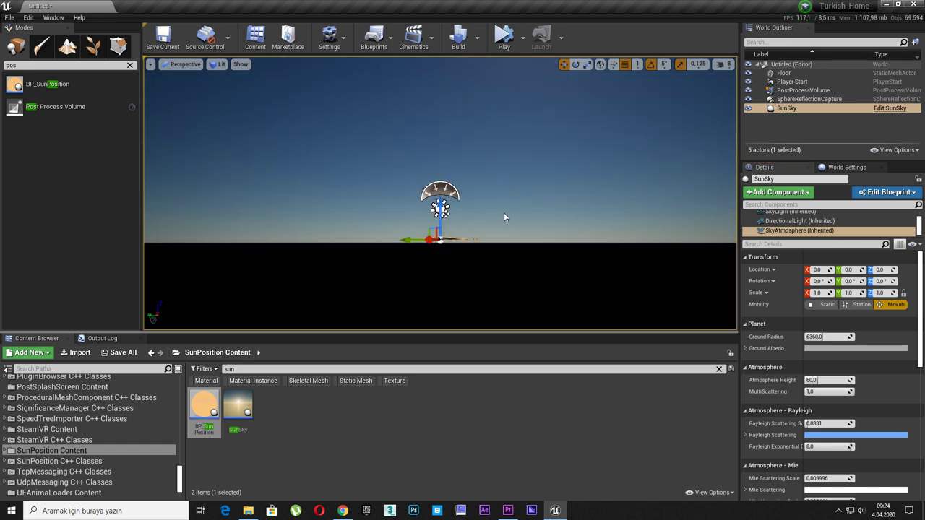
mouse_move(504, 213)
right_down()
mouse_move(520, 180)
mouse_move(593, 287)
right_up()
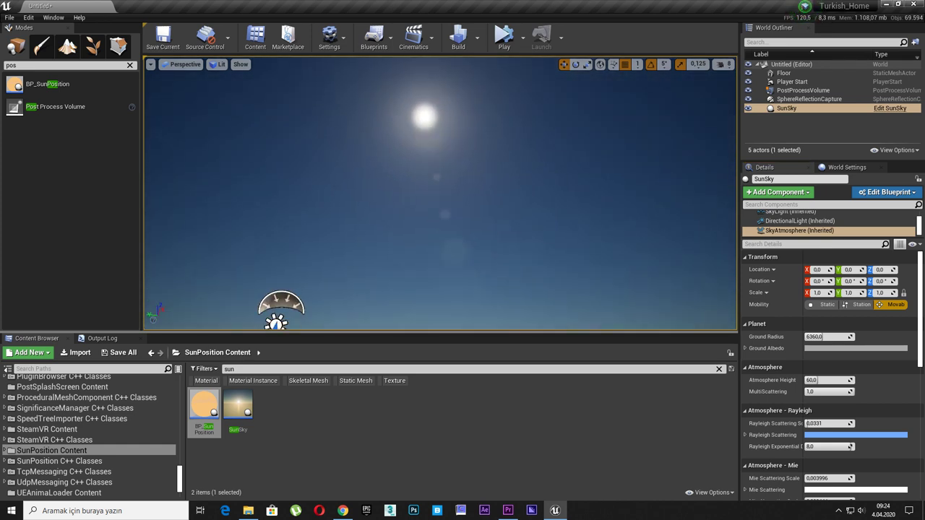
scroll(758, 362, down, 2)
Restore MultiScattering to 1.0 and the atmosphere height to its default of 60
scroll(757, 362, down, 1)
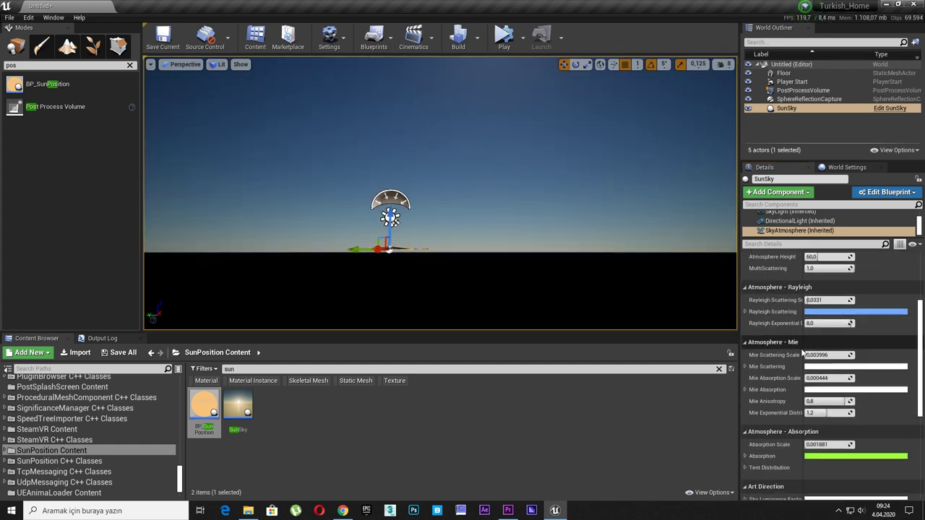
mouse_move(832, 334)
mouse_down()
mouse_move(810, 334)
mouse_move(867, 318)
mouse_move(809, 318)
mouse_up()
click(860, 330)
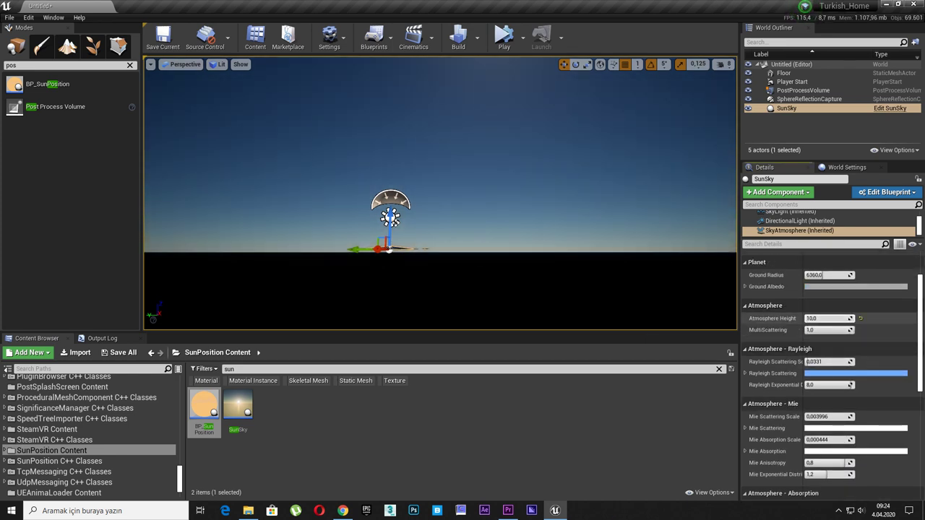
click(861, 319)
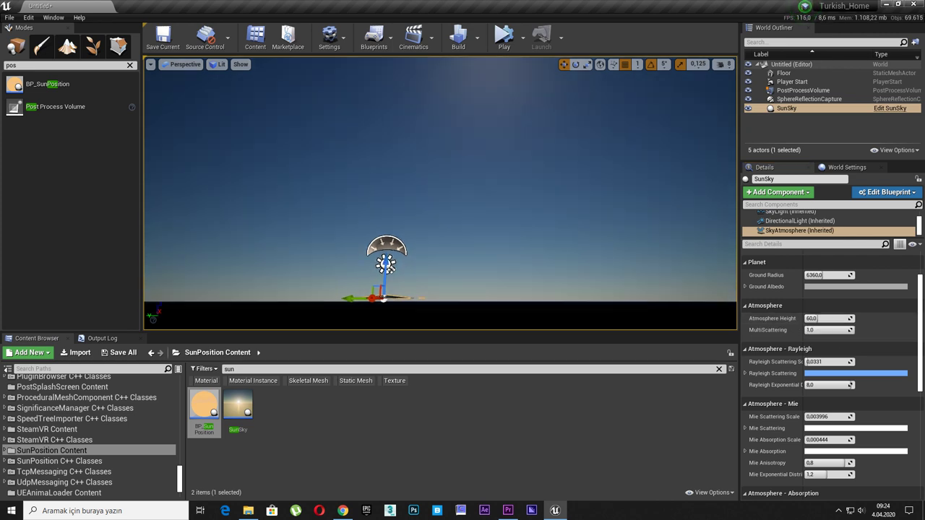
key(ctrl+z)
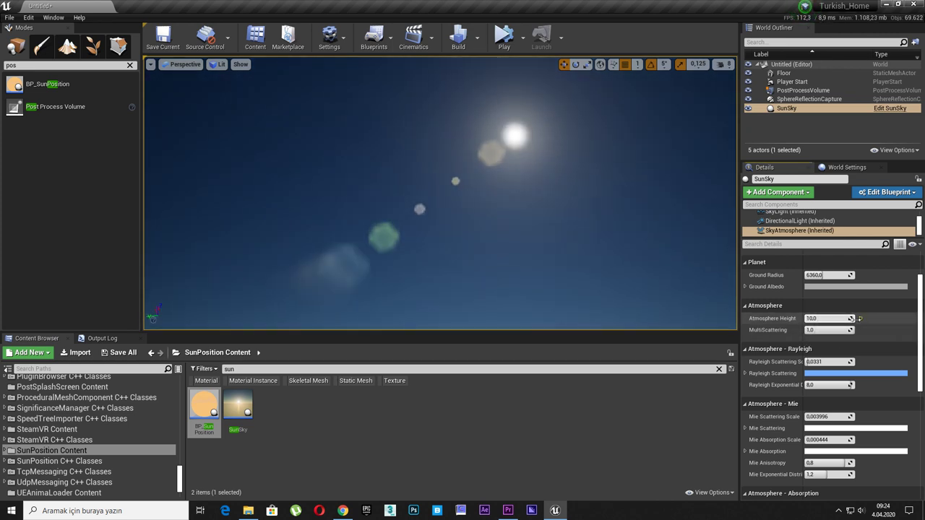
click(861, 319)
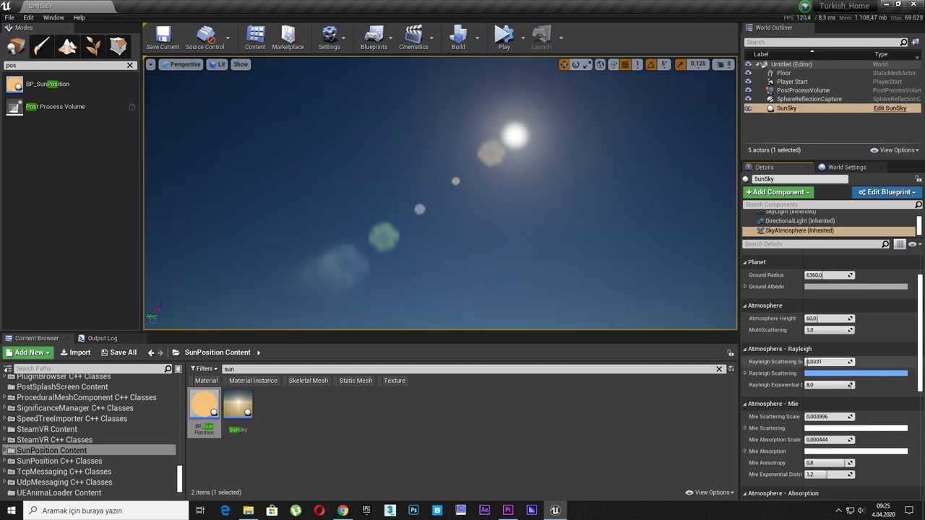
Raise Rayleigh Scattering Scale to 2.0, then reset it to the 0.0331 default
drag(824, 361, 845, 361)
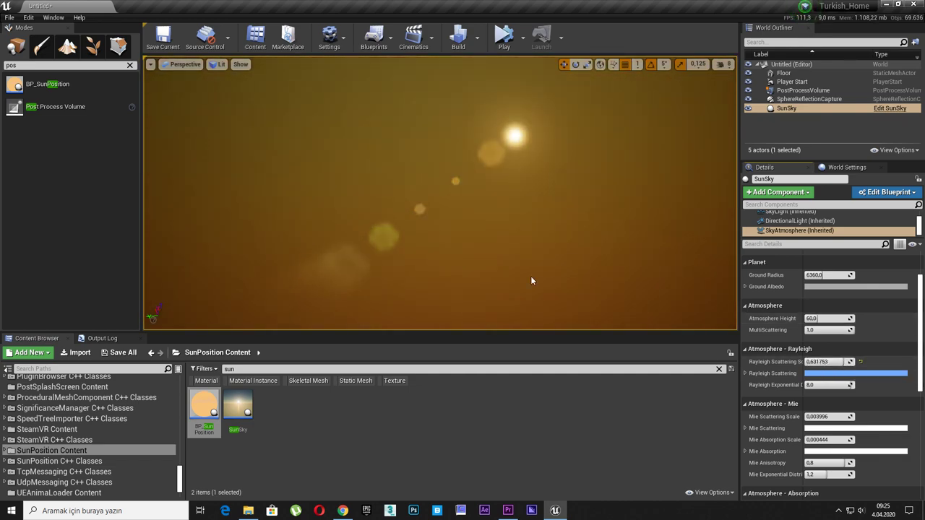
key(f)
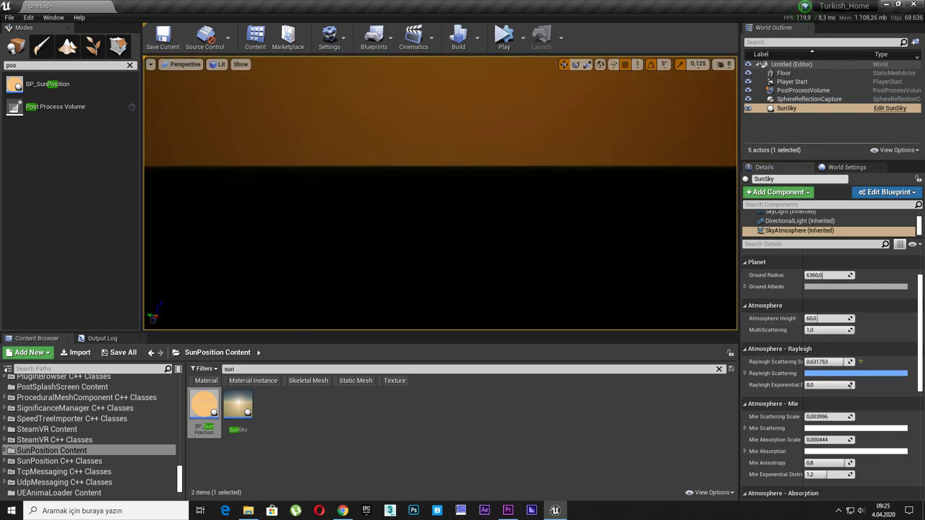
right_drag(526, 265, 506, 217)
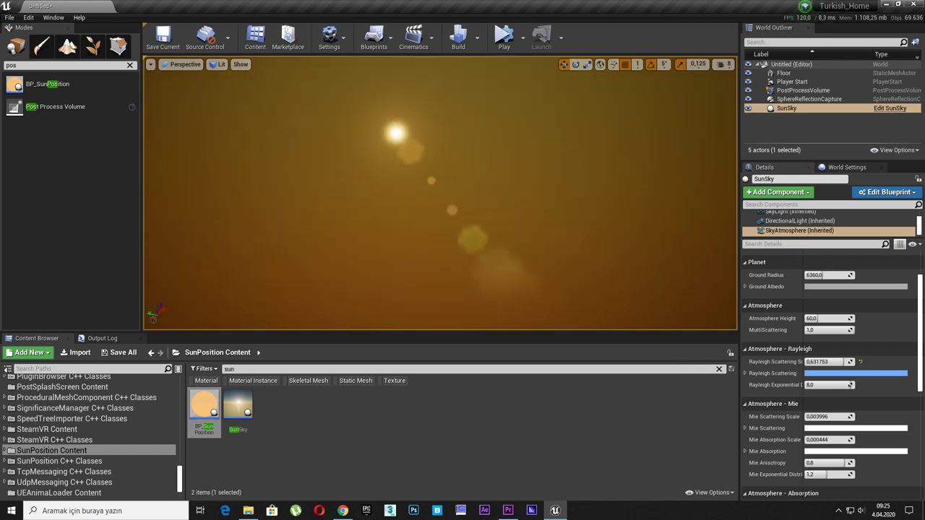
mouse_move(836, 363)
mouse_down()
mouse_move(867, 363)
mouse_move(809, 362)
mouse_move(863, 368)
mouse_move(814, 385)
mouse_up()
click(861, 363)
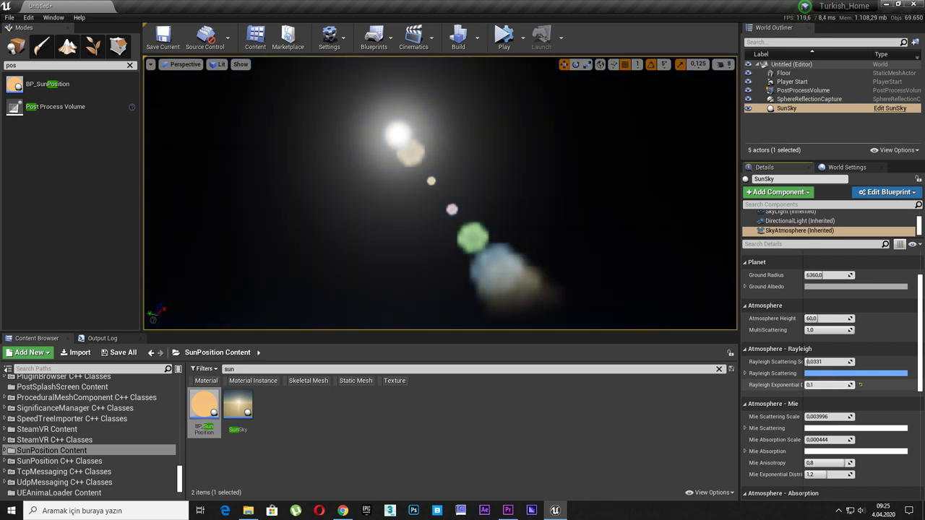
Increase Rayleigh Exponential Distribution to preview it, then restore it to 8.0
right_drag(542, 262, 542, 262)
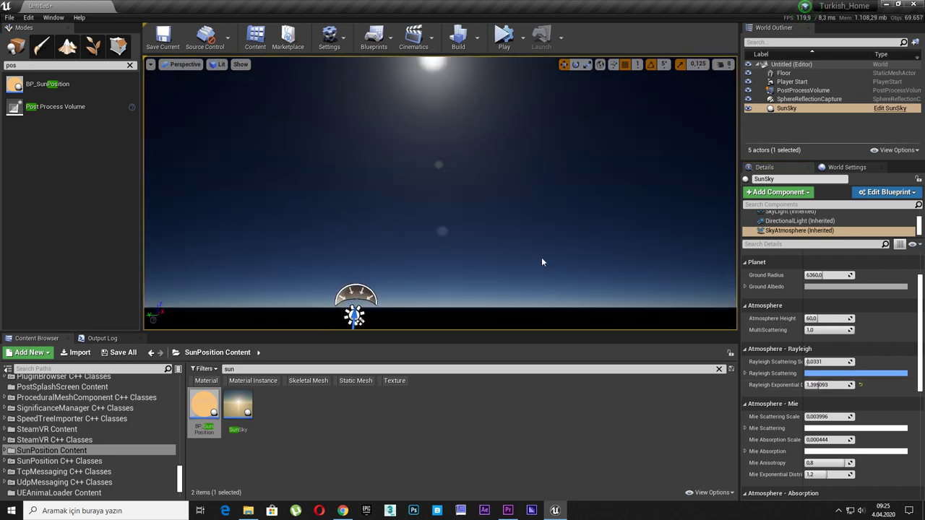
drag(825, 385, 860, 385)
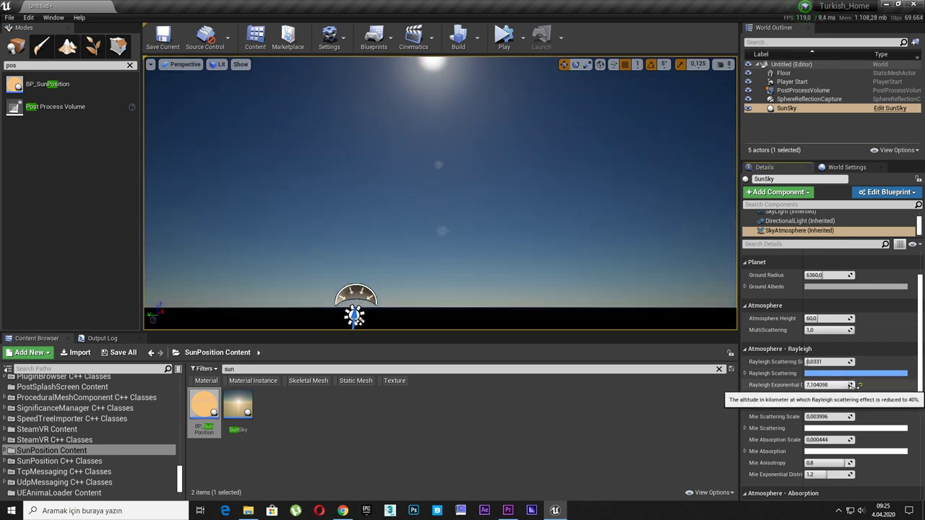
click(861, 387)
scroll(792, 378, down, 2)
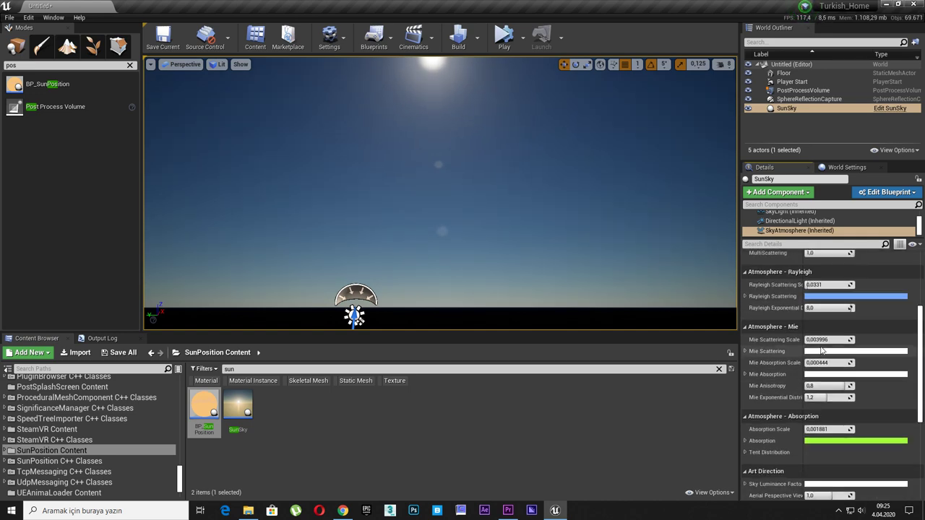
mouse_move(824, 339)
mouse_down()
mouse_move(853, 340)
mouse_move(842, 340)
mouse_up()
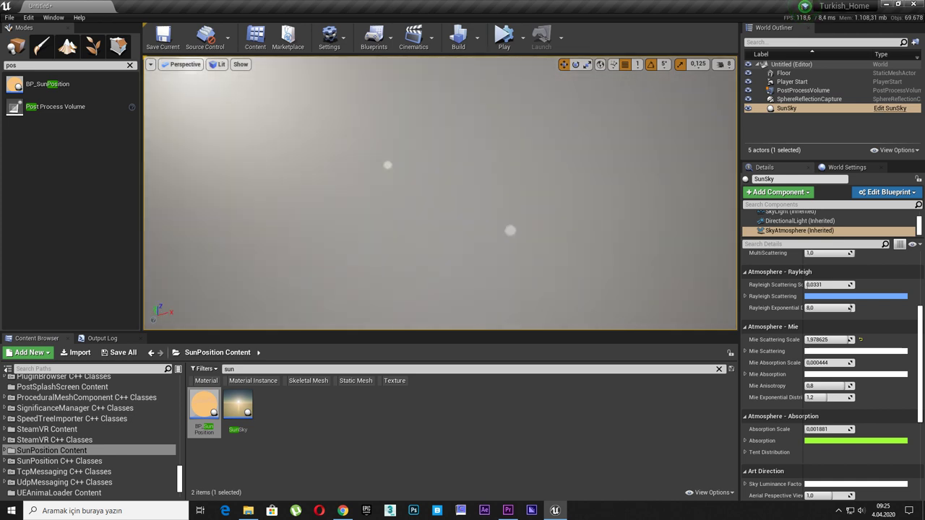
key(ctrl+l)
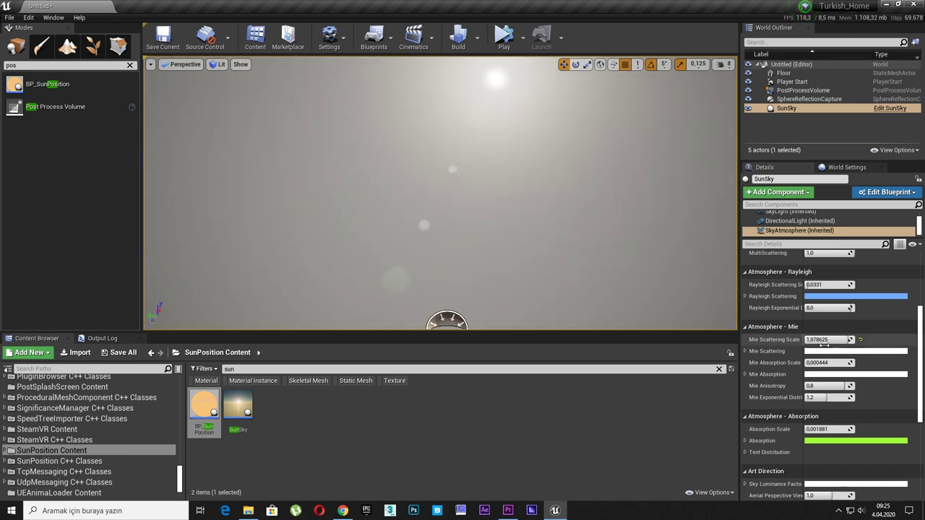
click(860, 340)
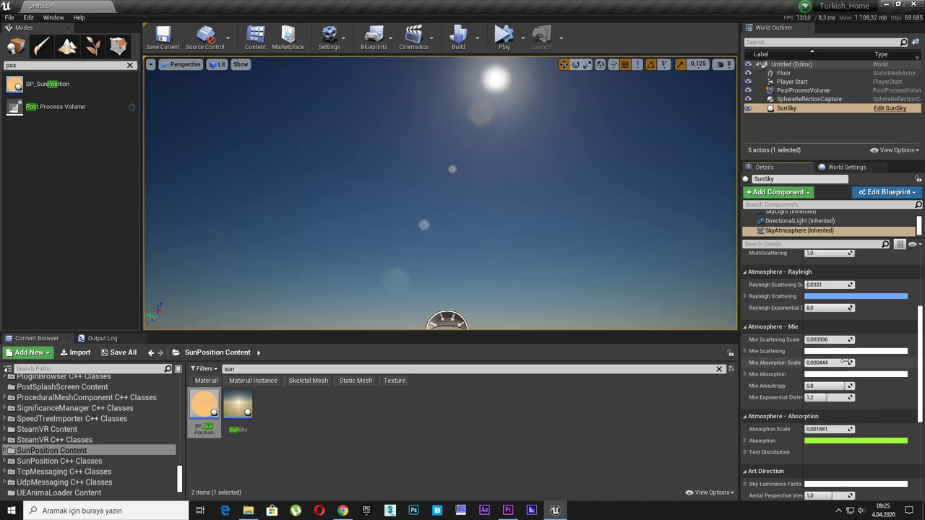
drag(824, 363, 870, 368)
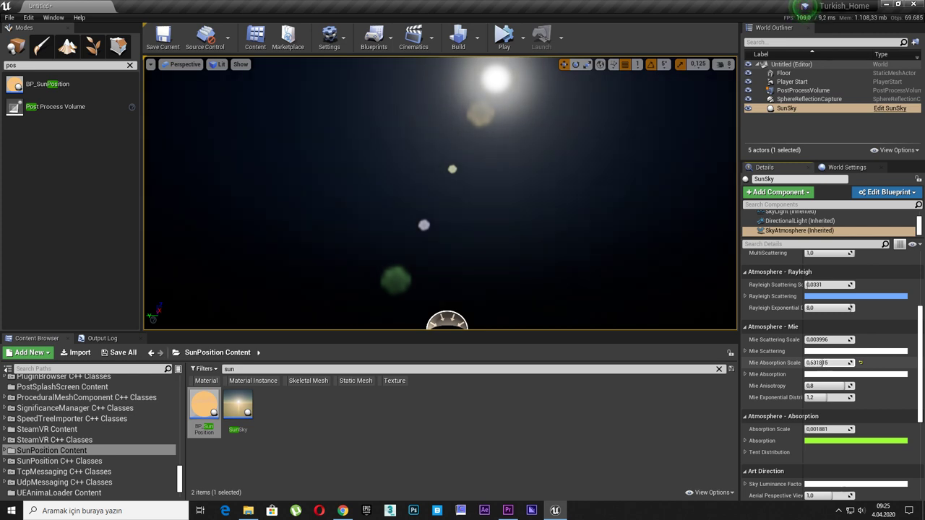
click(861, 367)
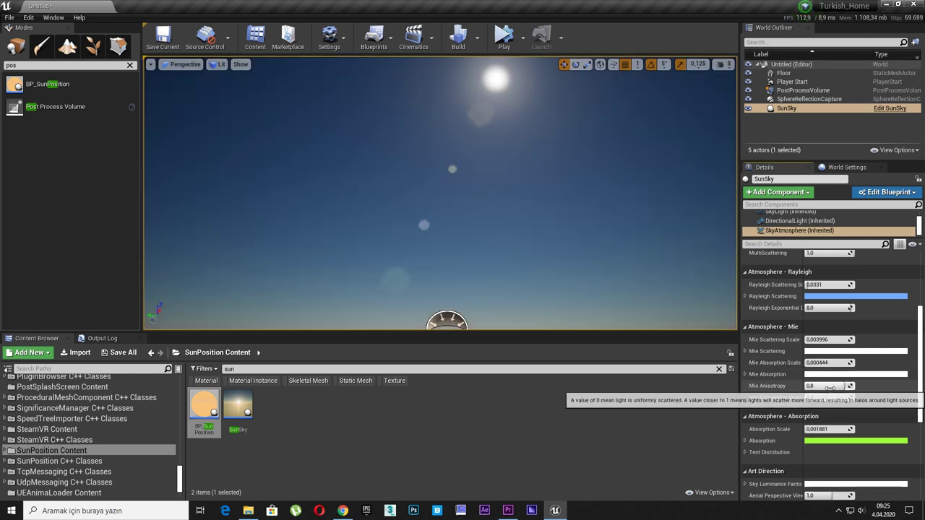
drag(831, 386, 860, 386)
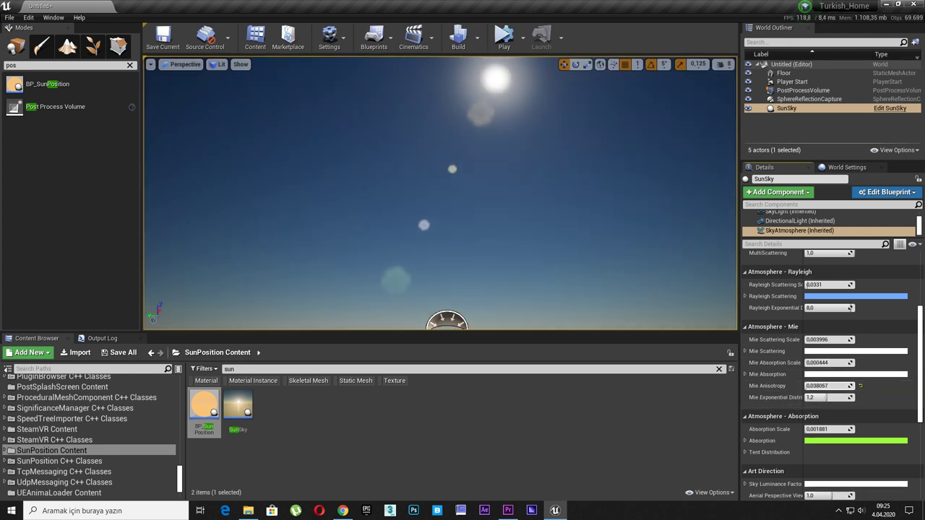
mouse_move(832, 386)
mouse_down()
mouse_move(816, 386)
mouse_move(861, 386)
mouse_up()
right_drag(606, 262, 606, 289)
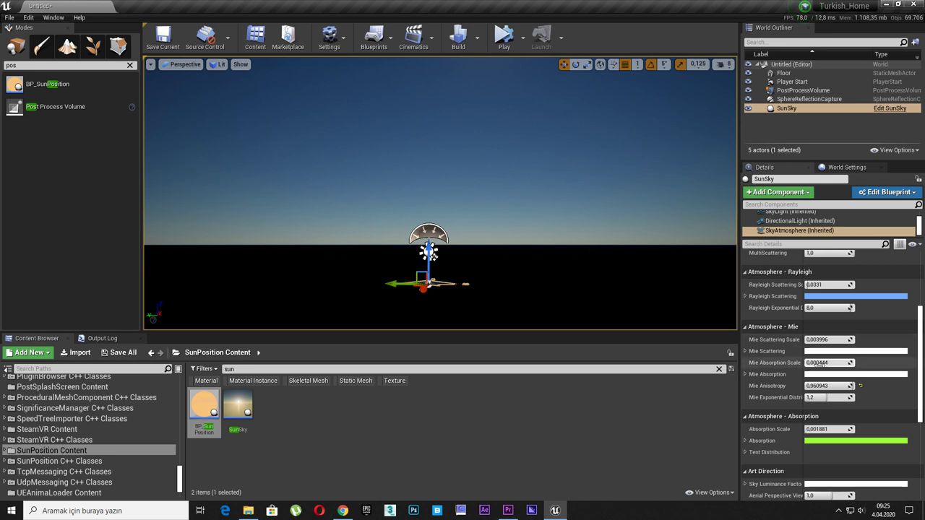
click(860, 386)
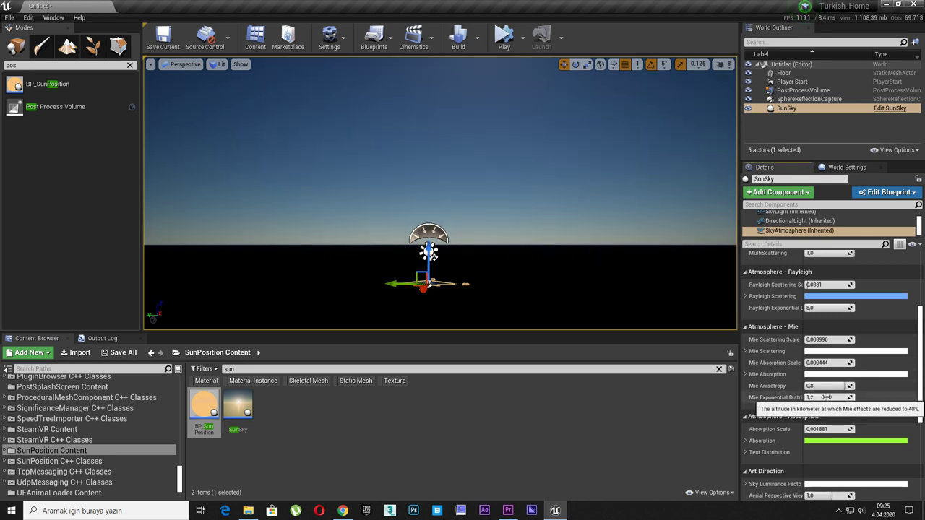
drag(828, 397, 860, 397)
right_drag(606, 289, 606, 217)
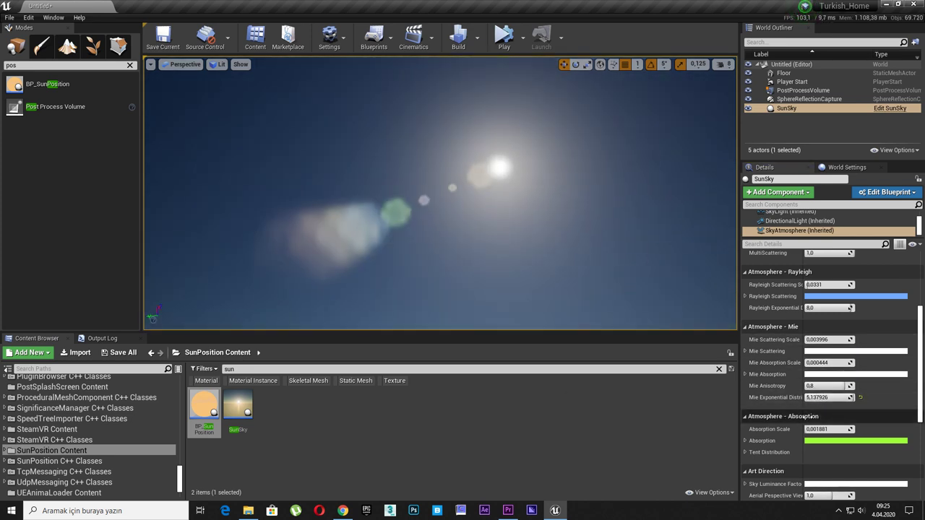
mouse_move(828, 398)
mouse_down()
mouse_move(858, 406)
mouse_move(860, 397)
mouse_up()
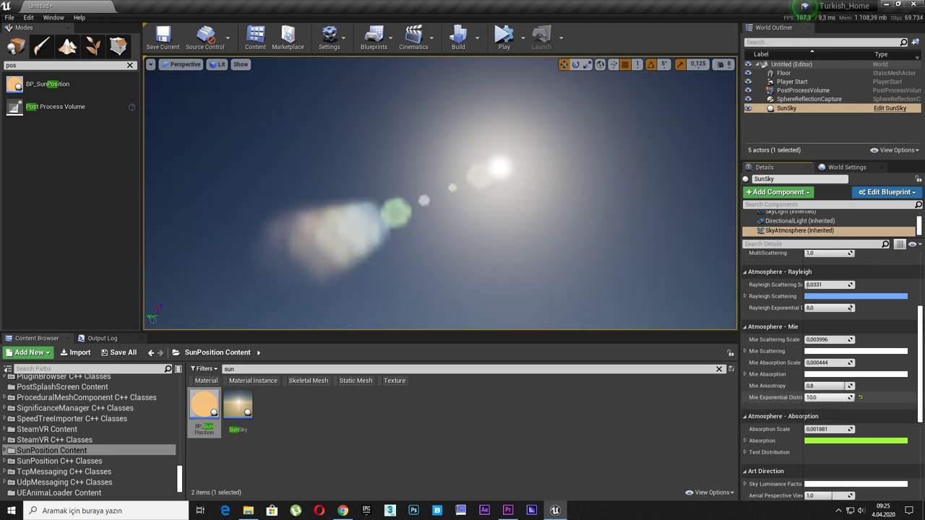
click(860, 398)
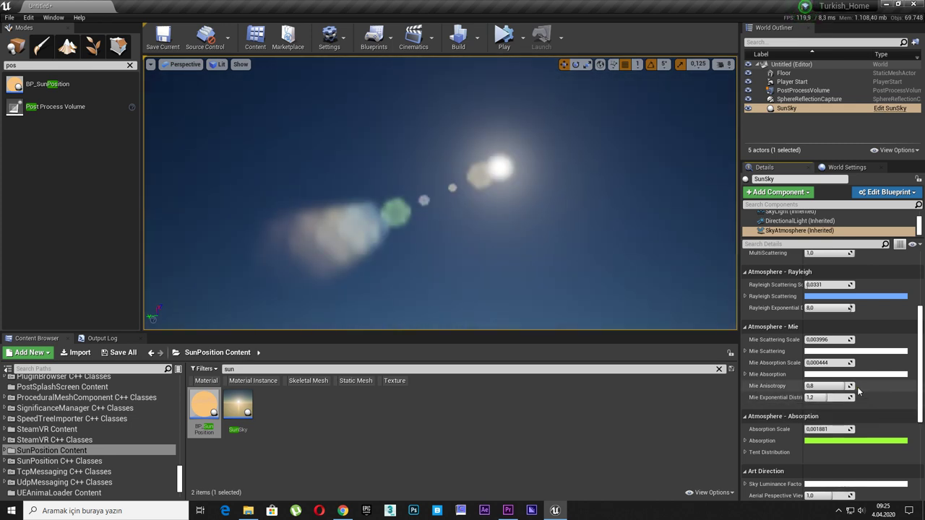
drag(810, 429, 838, 430)
text(0,2)
key(Return)
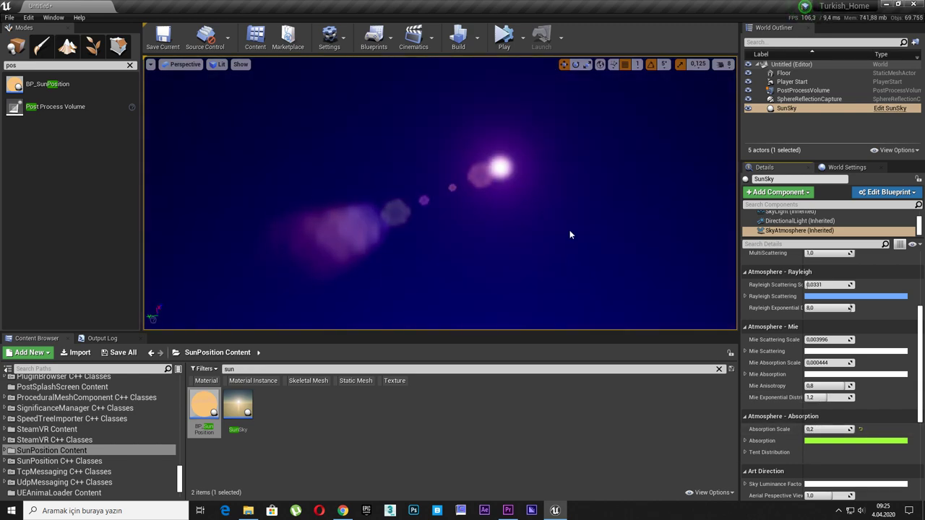
mouse_move(570, 233)
right_down()
mouse_move(408, 269)
mouse_move(434, 281)
right_up()
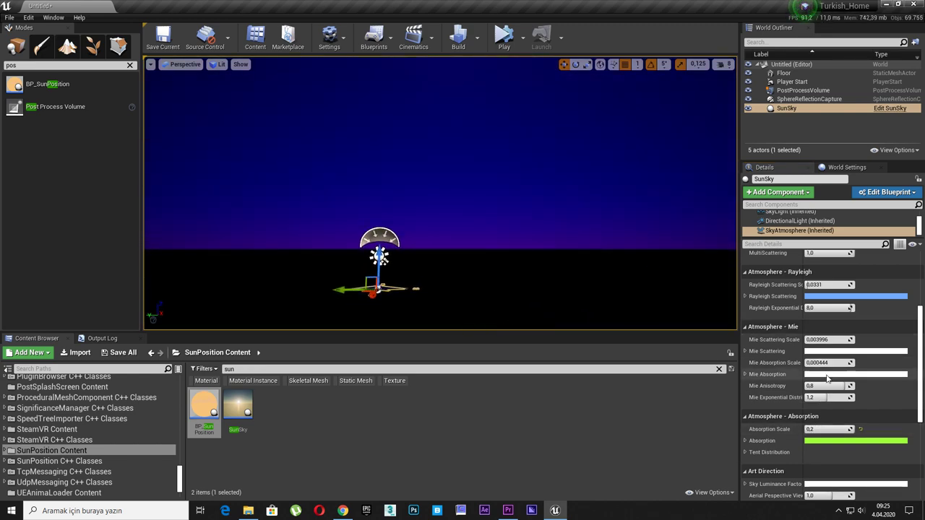
click(861, 430)
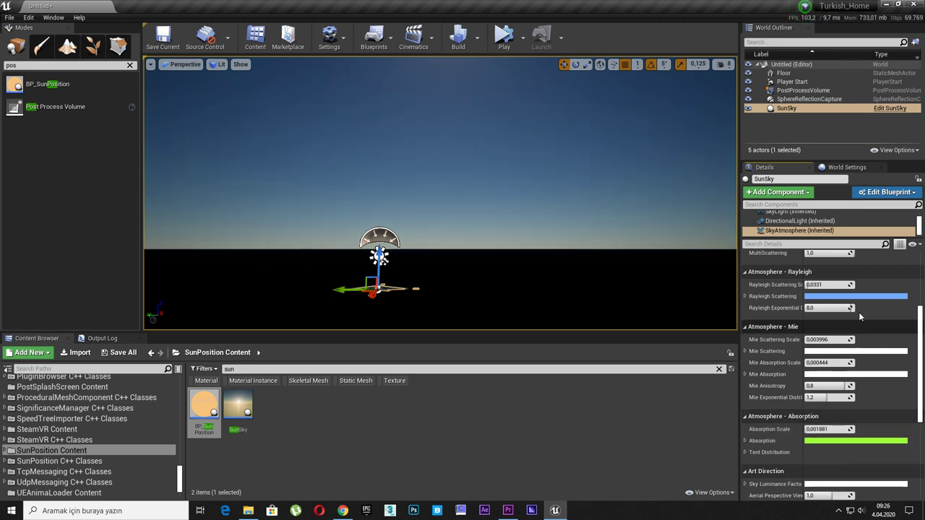
right_drag(620, 265, 555, 257)
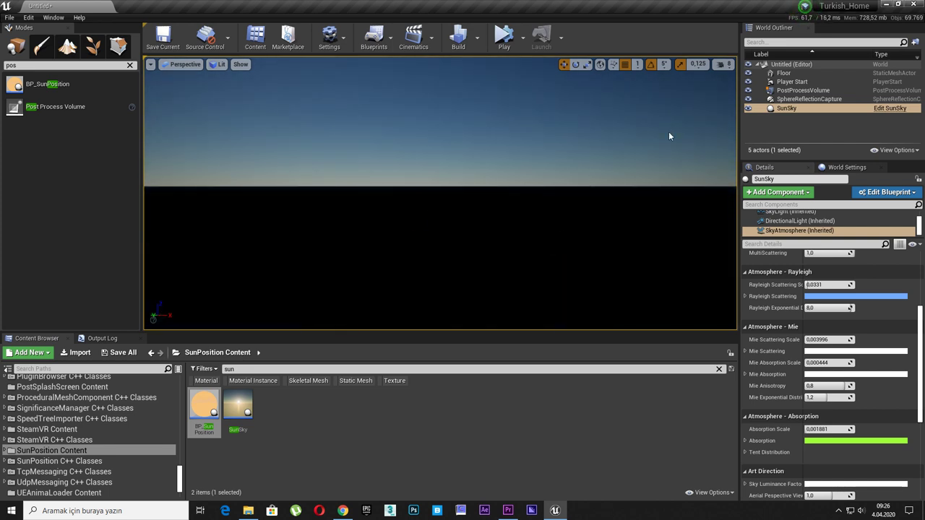
Set the viewport camera speed scalar back to 1.0 and frame the Floor up close
click(725, 64)
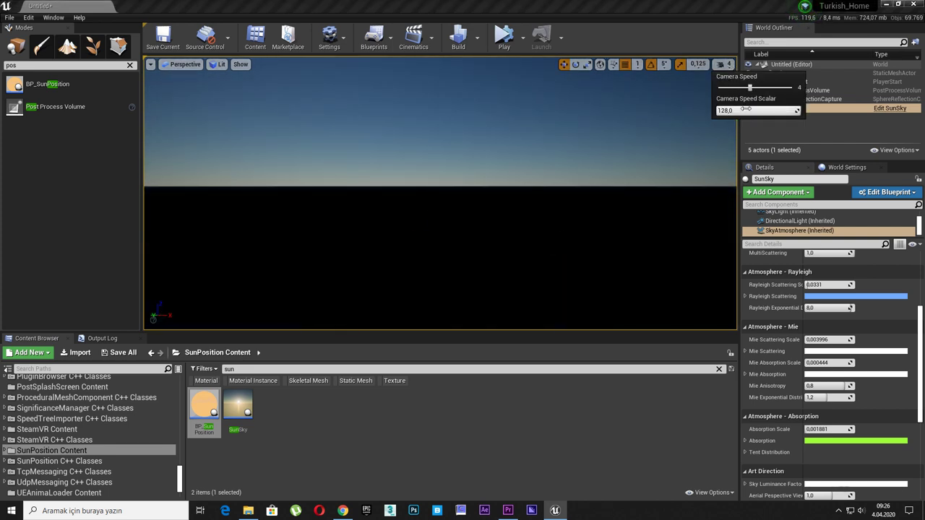
click(745, 109)
key(Return)
right_drag(588, 182, 588, 173)
double_click(785, 73)
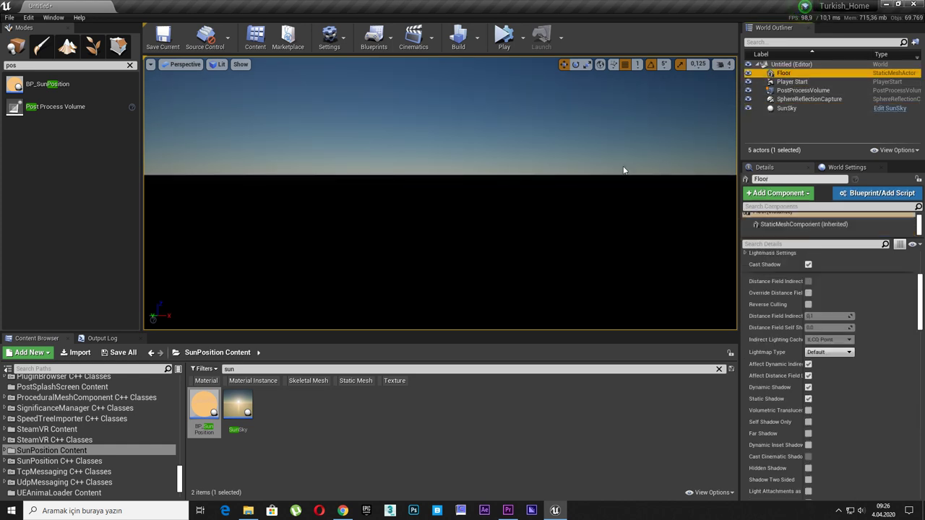
right_drag(542, 215, 541, 232)
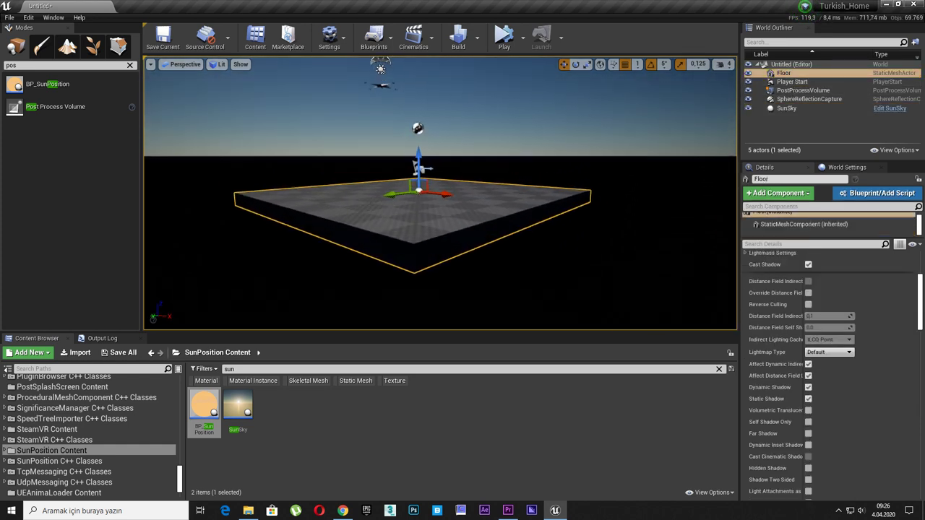